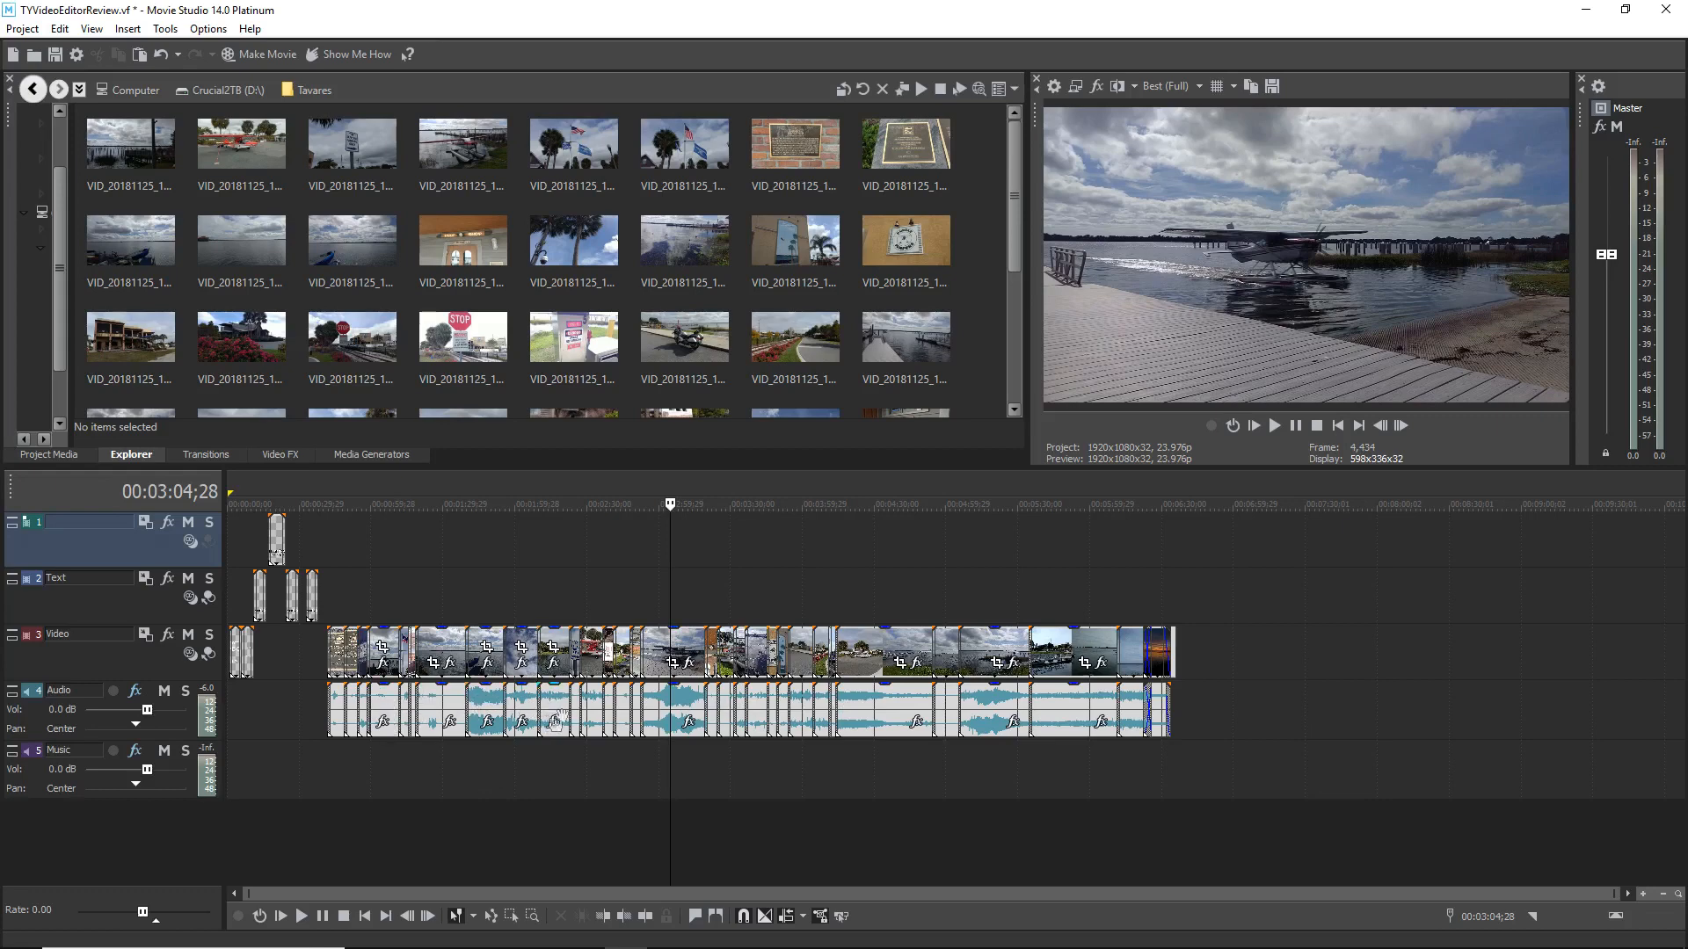
Step: Try placing the dock clip on the Video track past the end of the existing footage, and undo the insertion
click(31, 715)
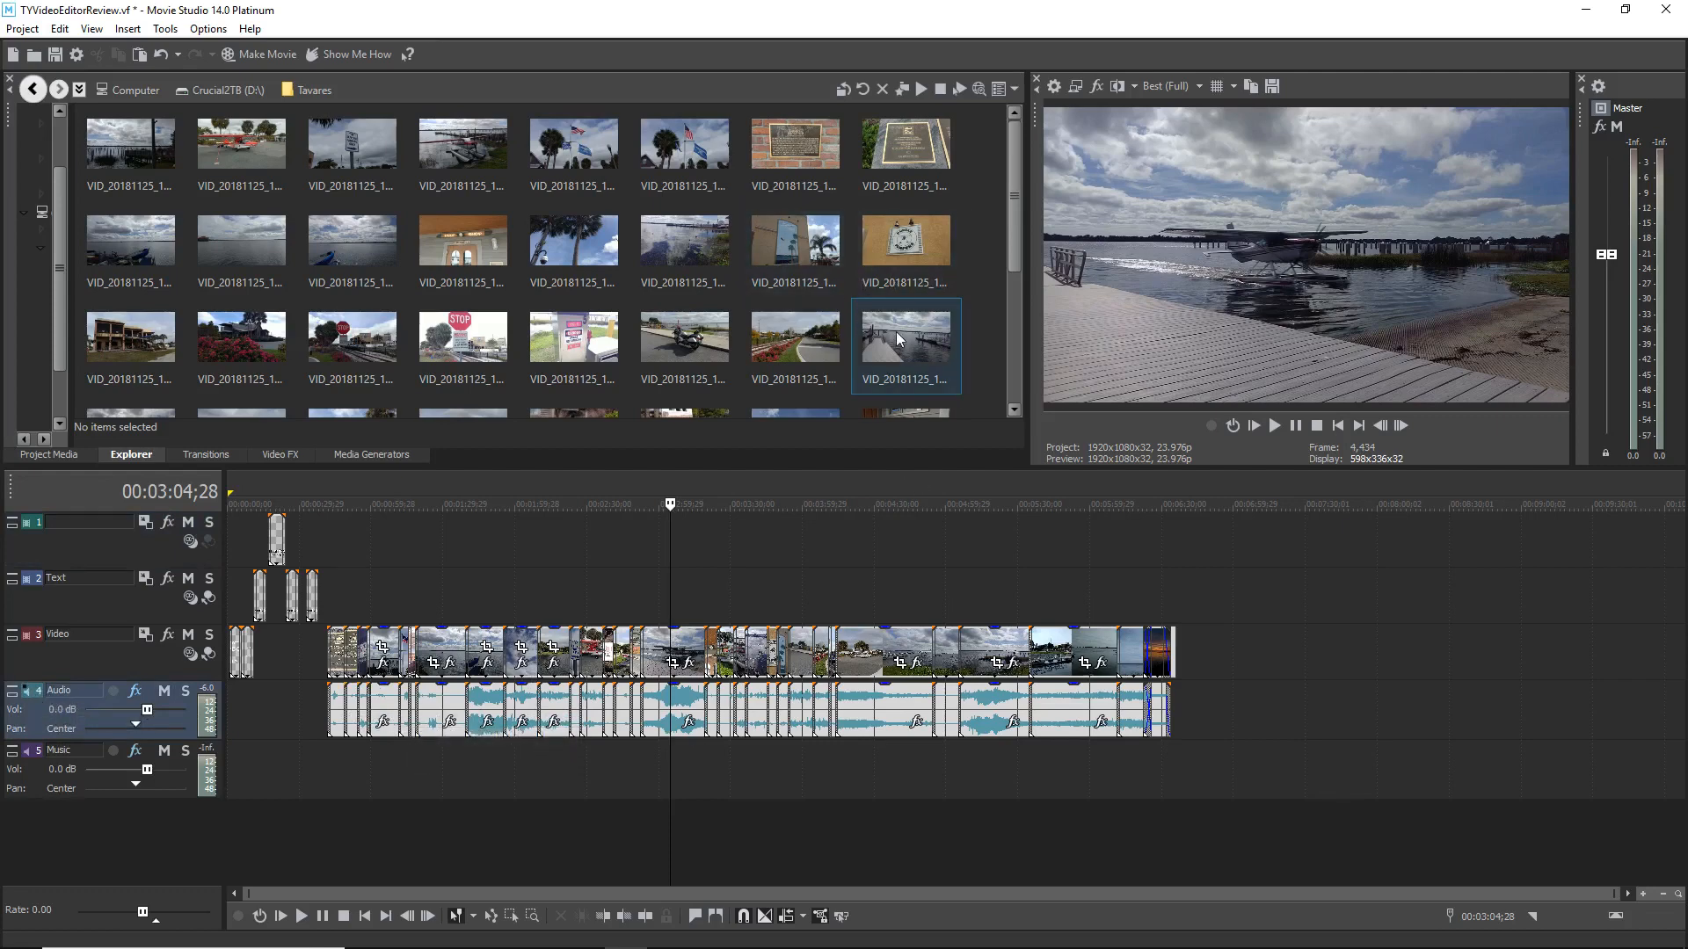
drag(895, 331, 1241, 669)
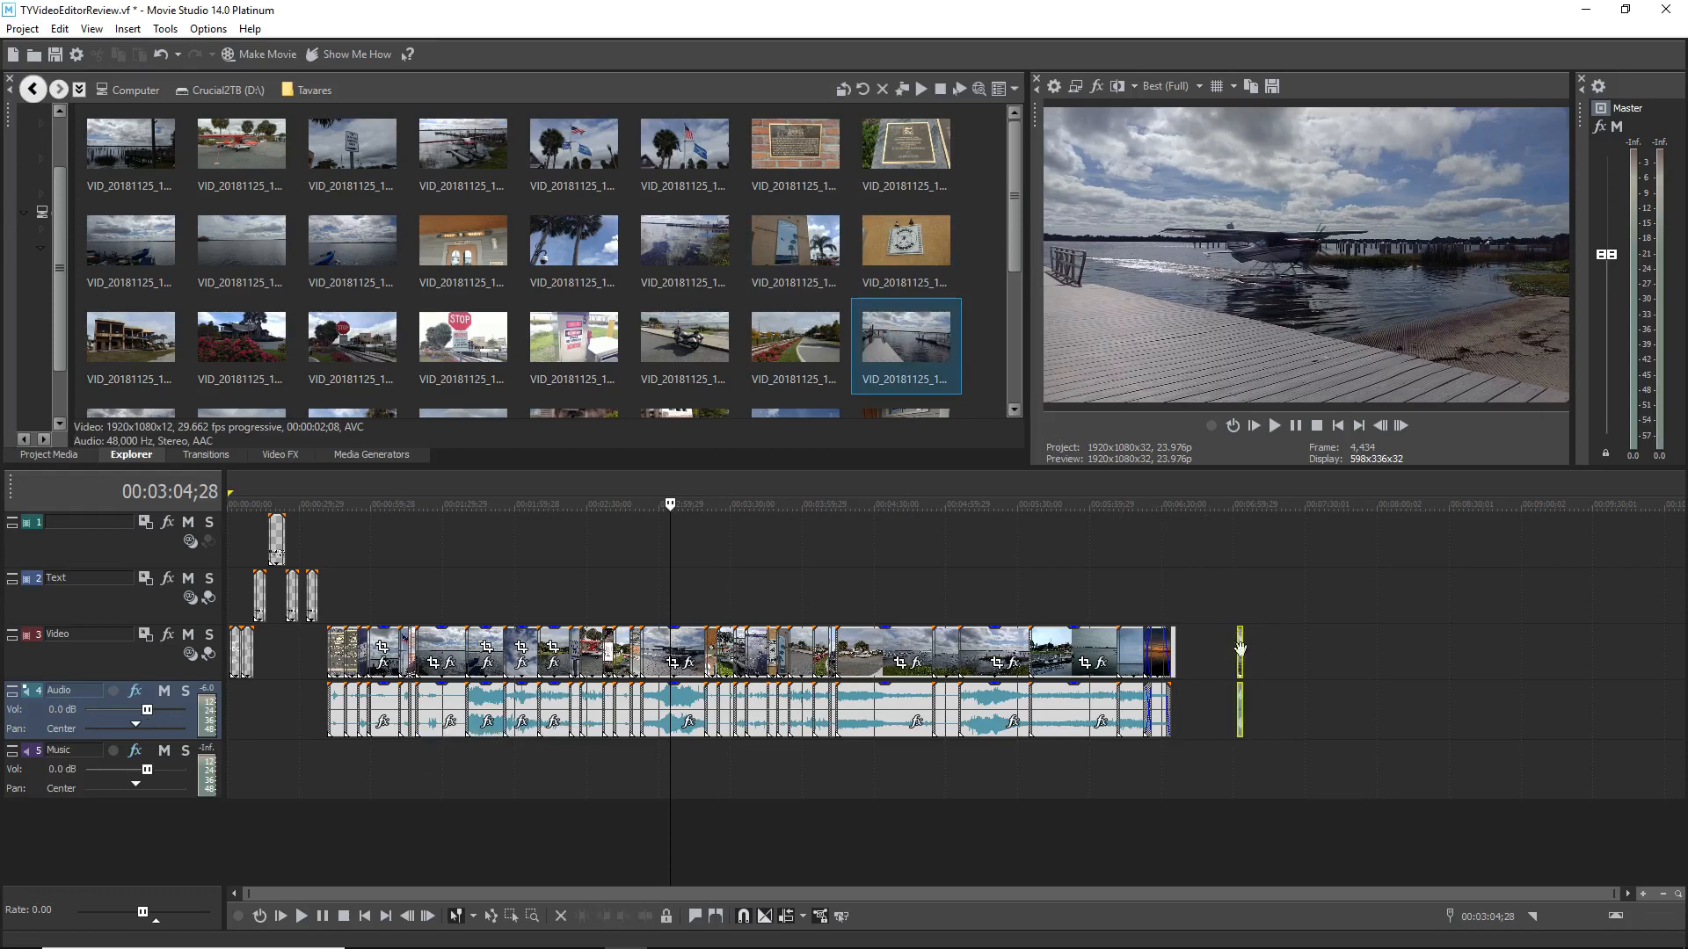
click(1225, 651)
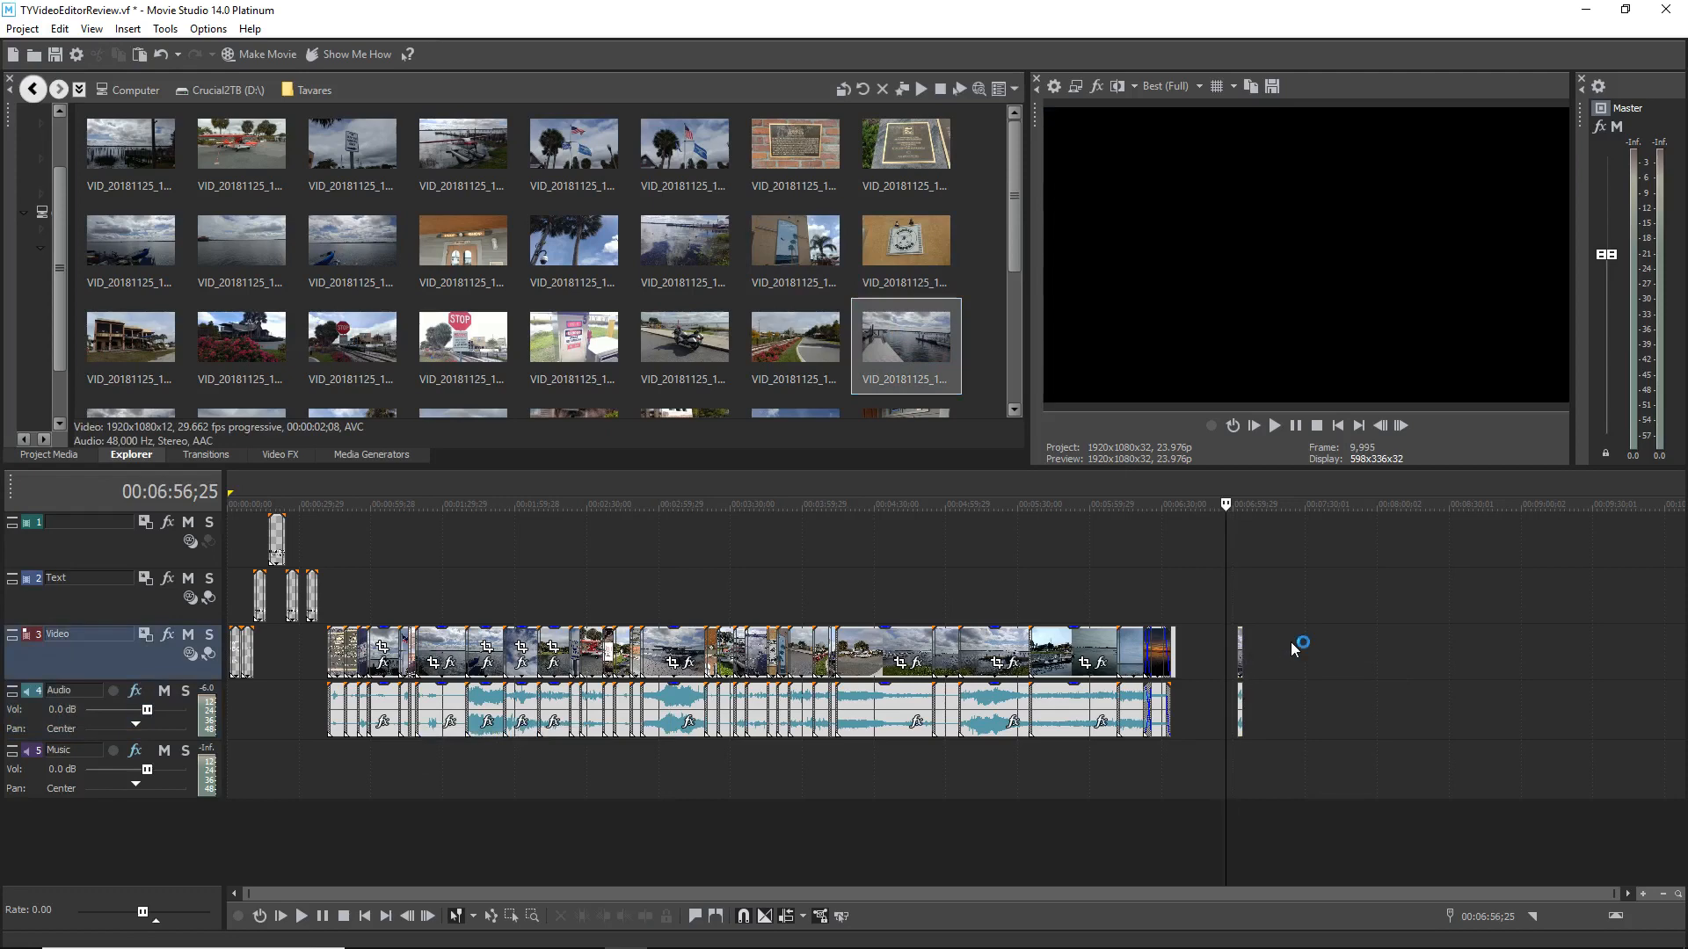
key(ctrl+z)
Step: Lower the audio gain of the entire blue kayak clip around 00:01:46 on the Audio track
click(856, 751)
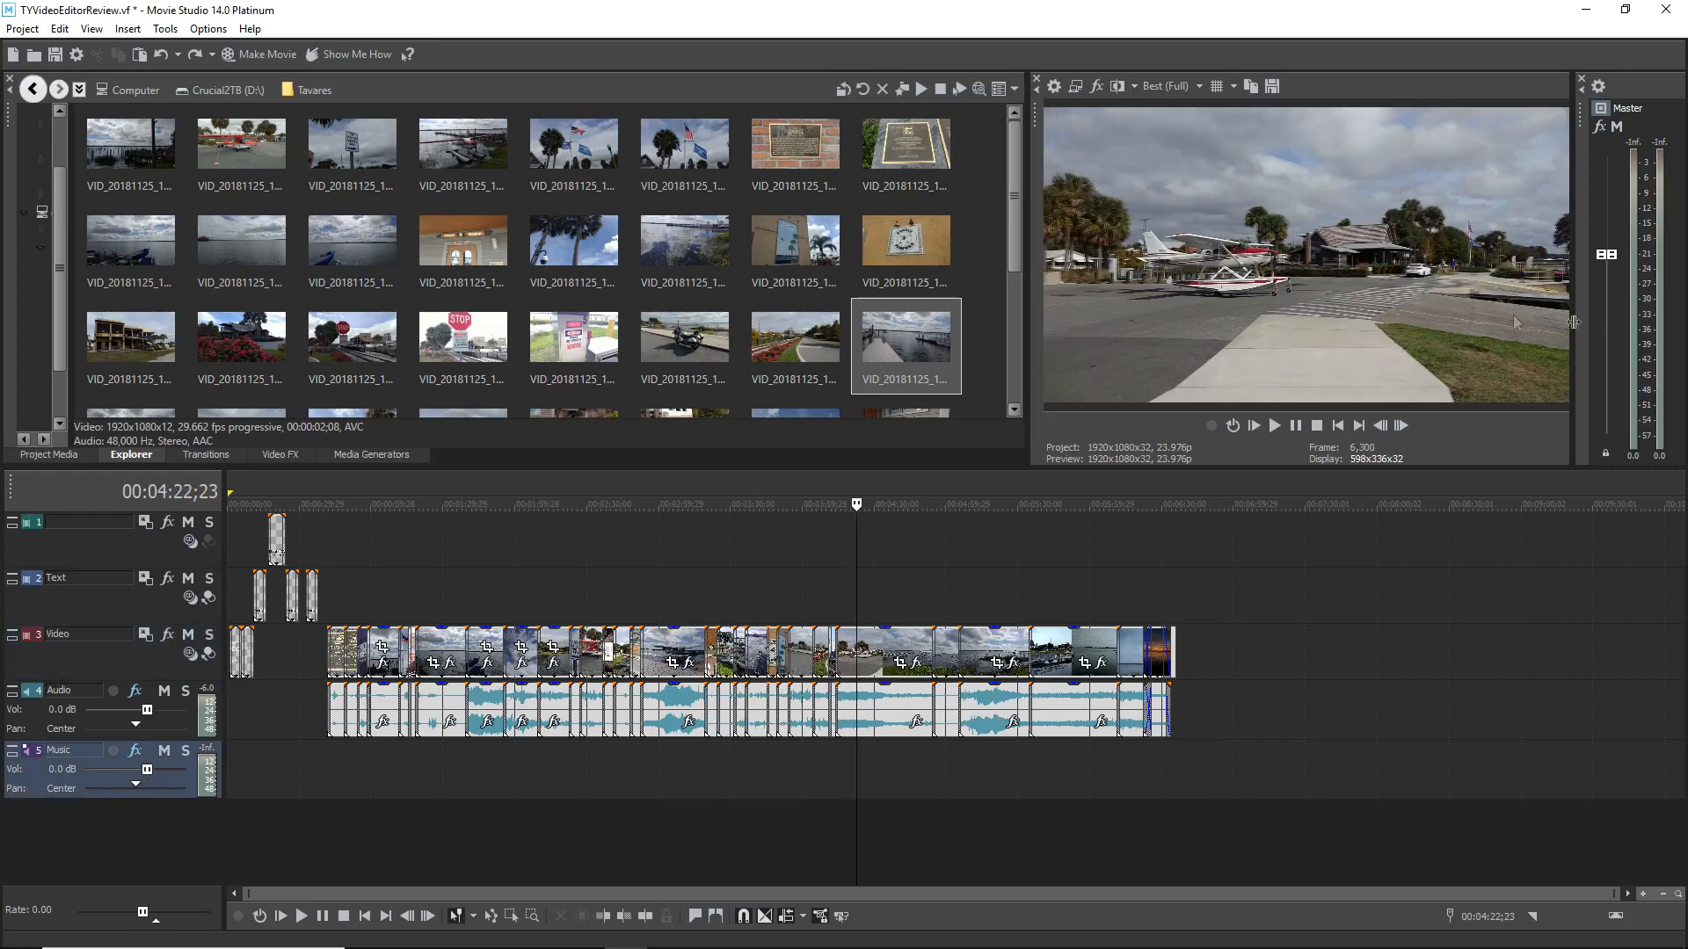
click(661, 750)
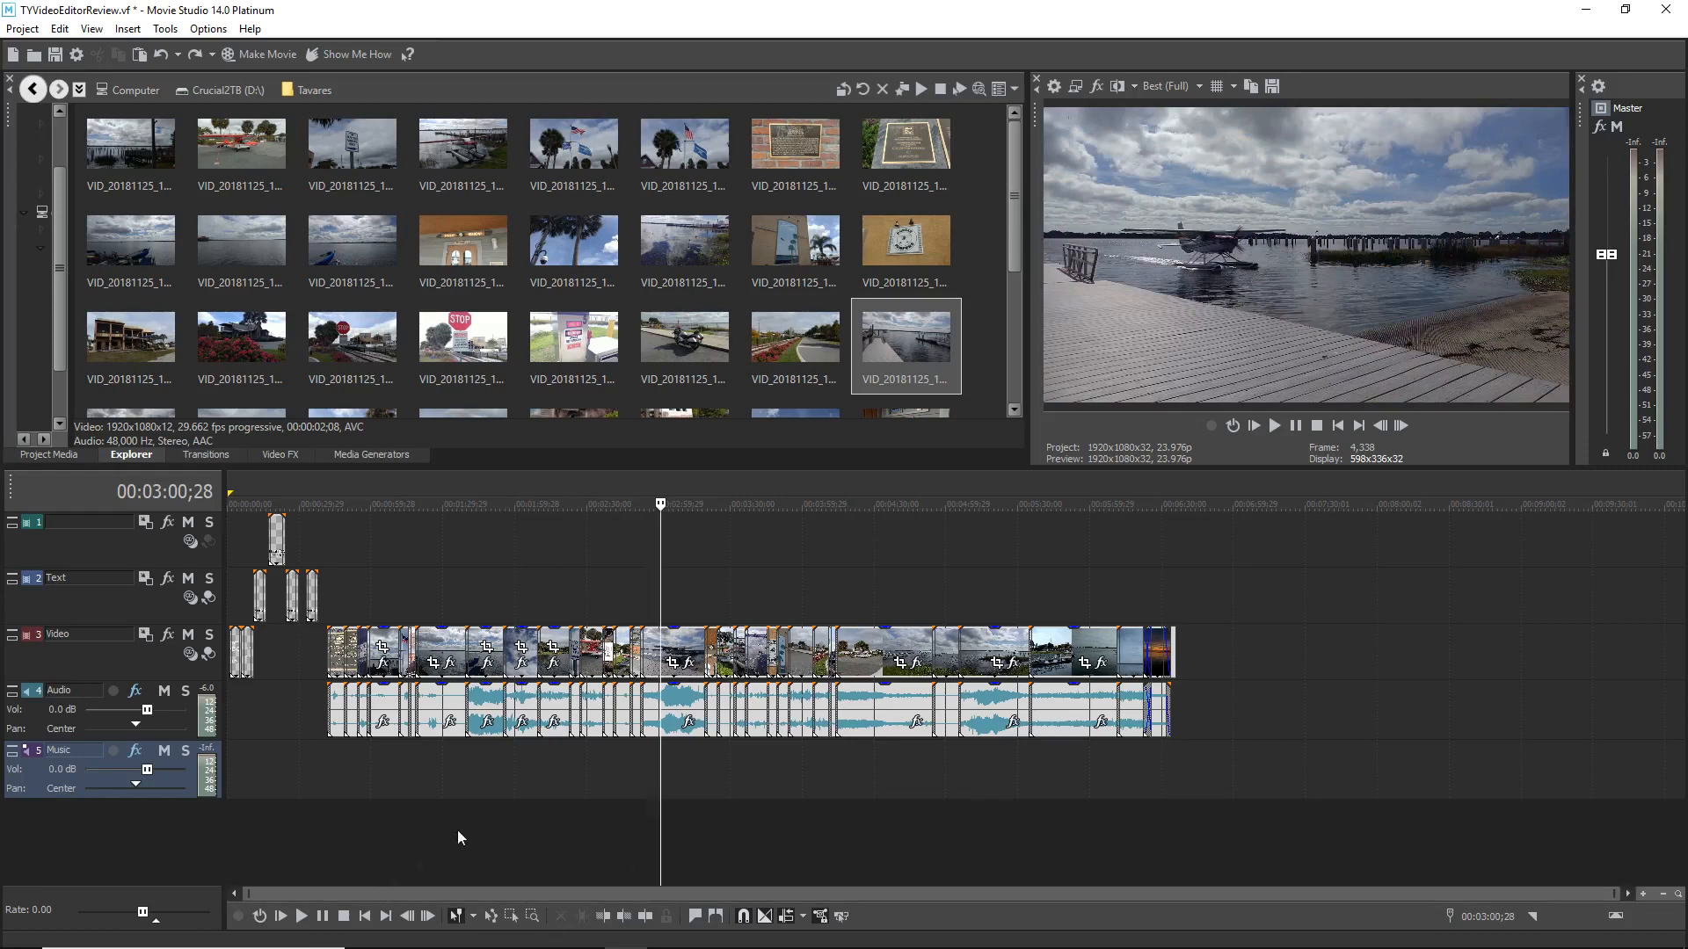
click(489, 765)
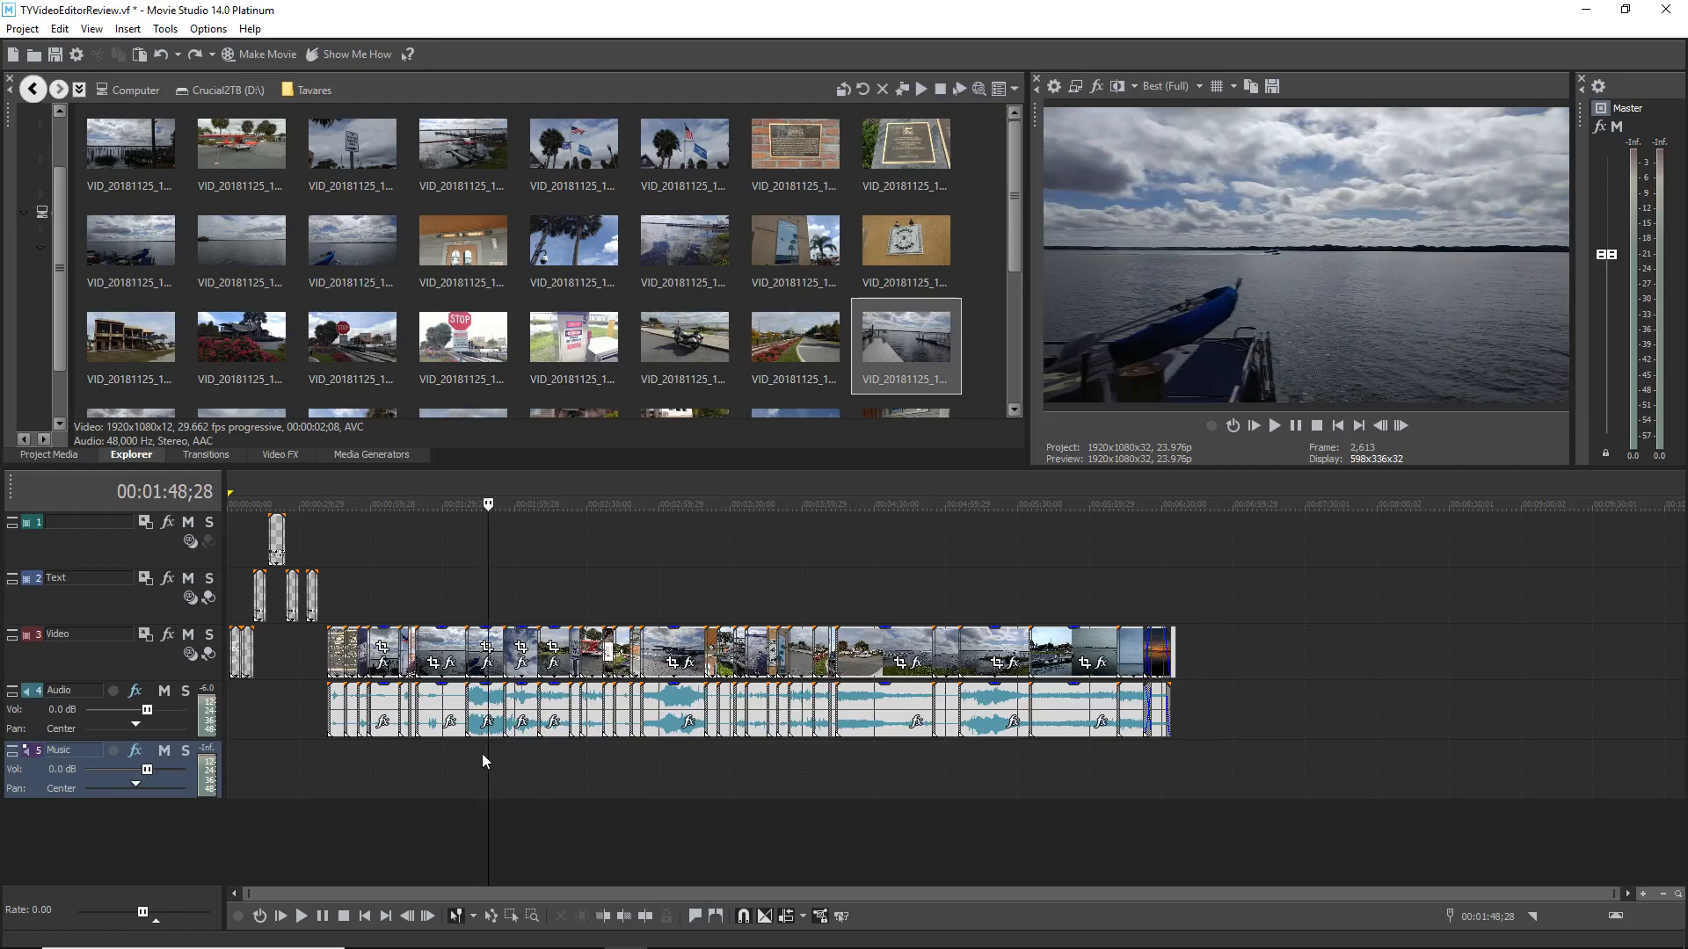
scroll(483, 752, up, 4)
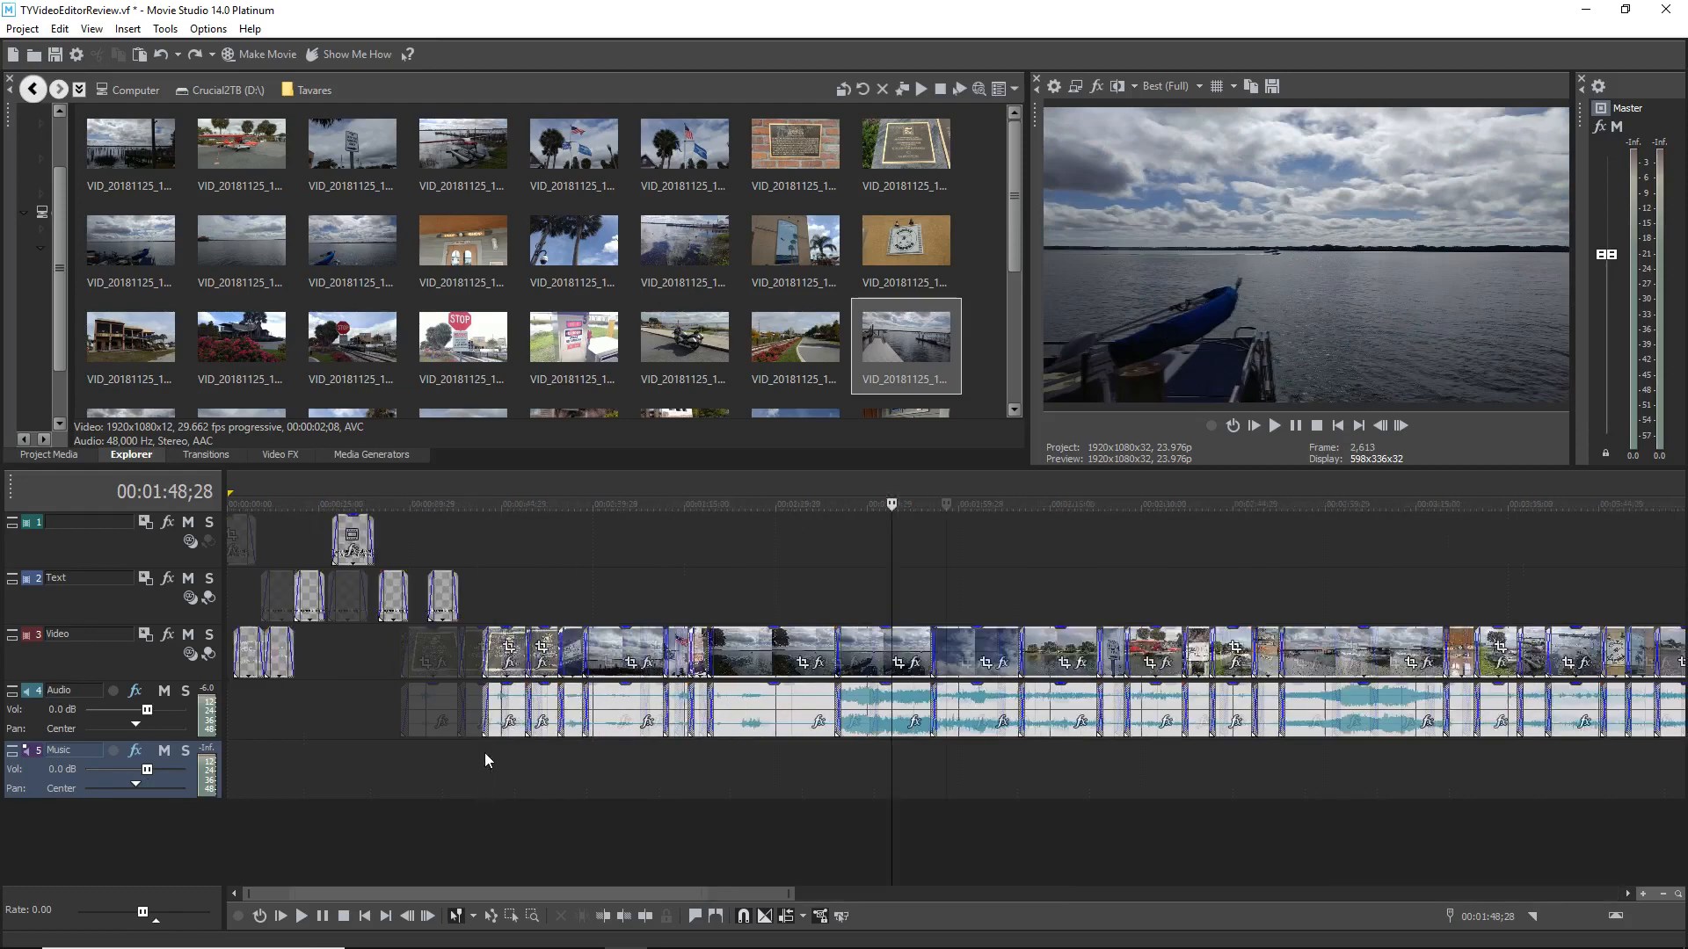
click(925, 745)
scroll(925, 746, up, 2)
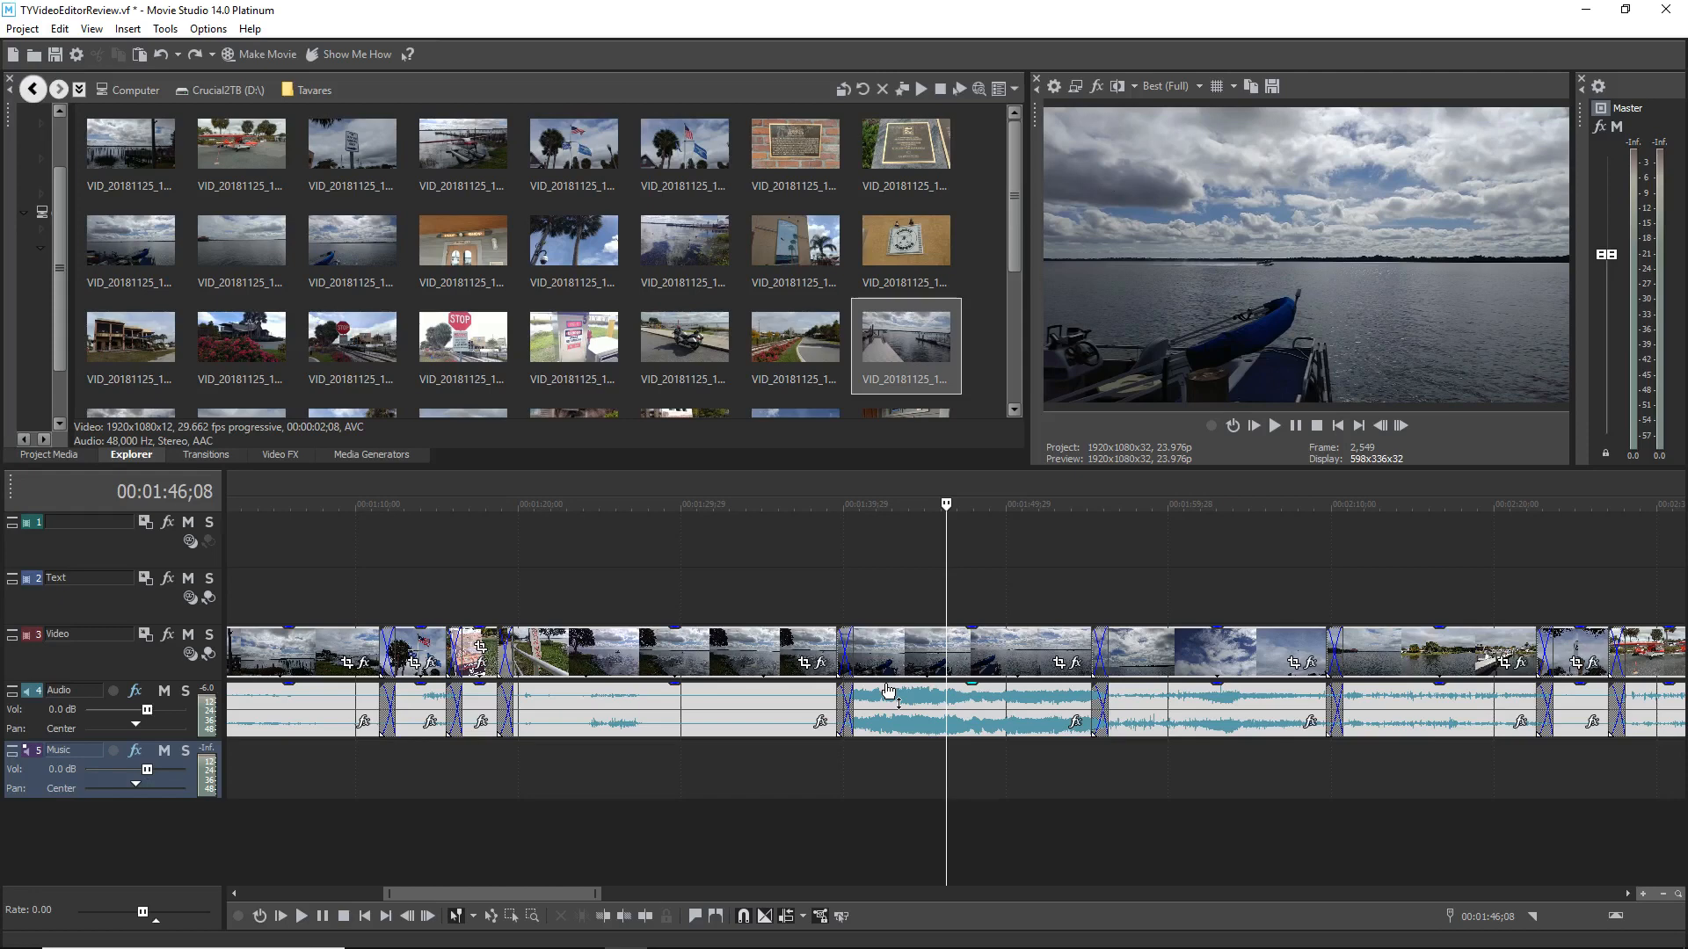
click(889, 692)
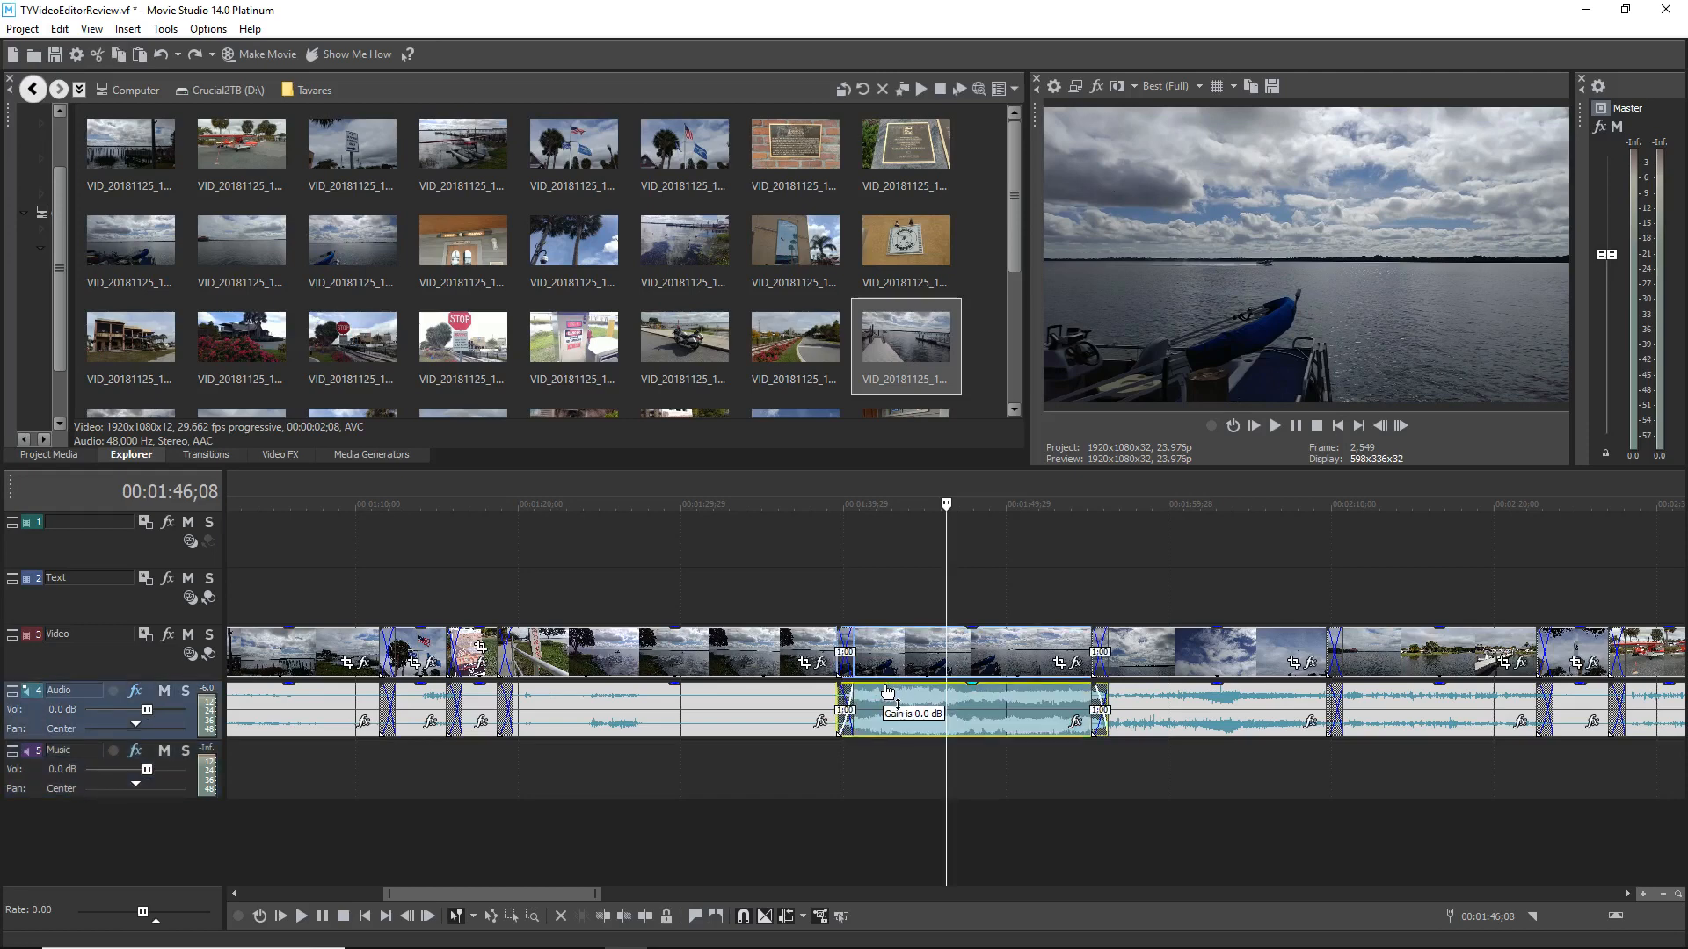
drag(889, 692, 888, 728)
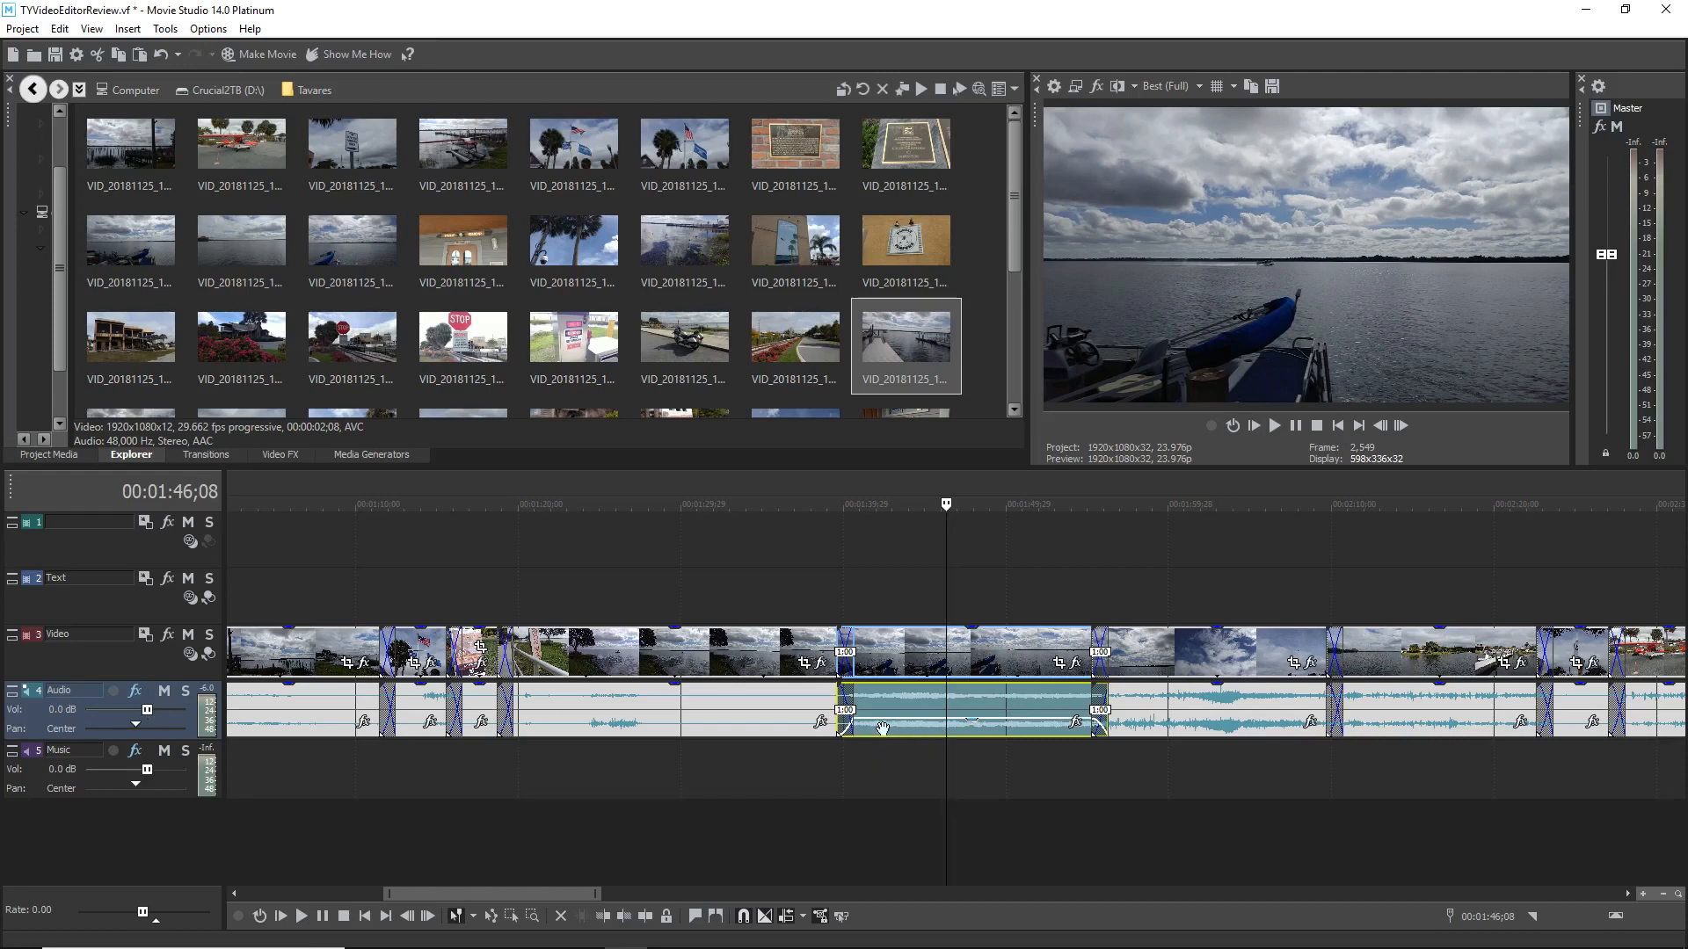
mouse_move(911, 727)
Step: Step backward frame by frame from about 00:02:03;16 through the sky clip to examine the loud passage
click(1215, 761)
click(1226, 756)
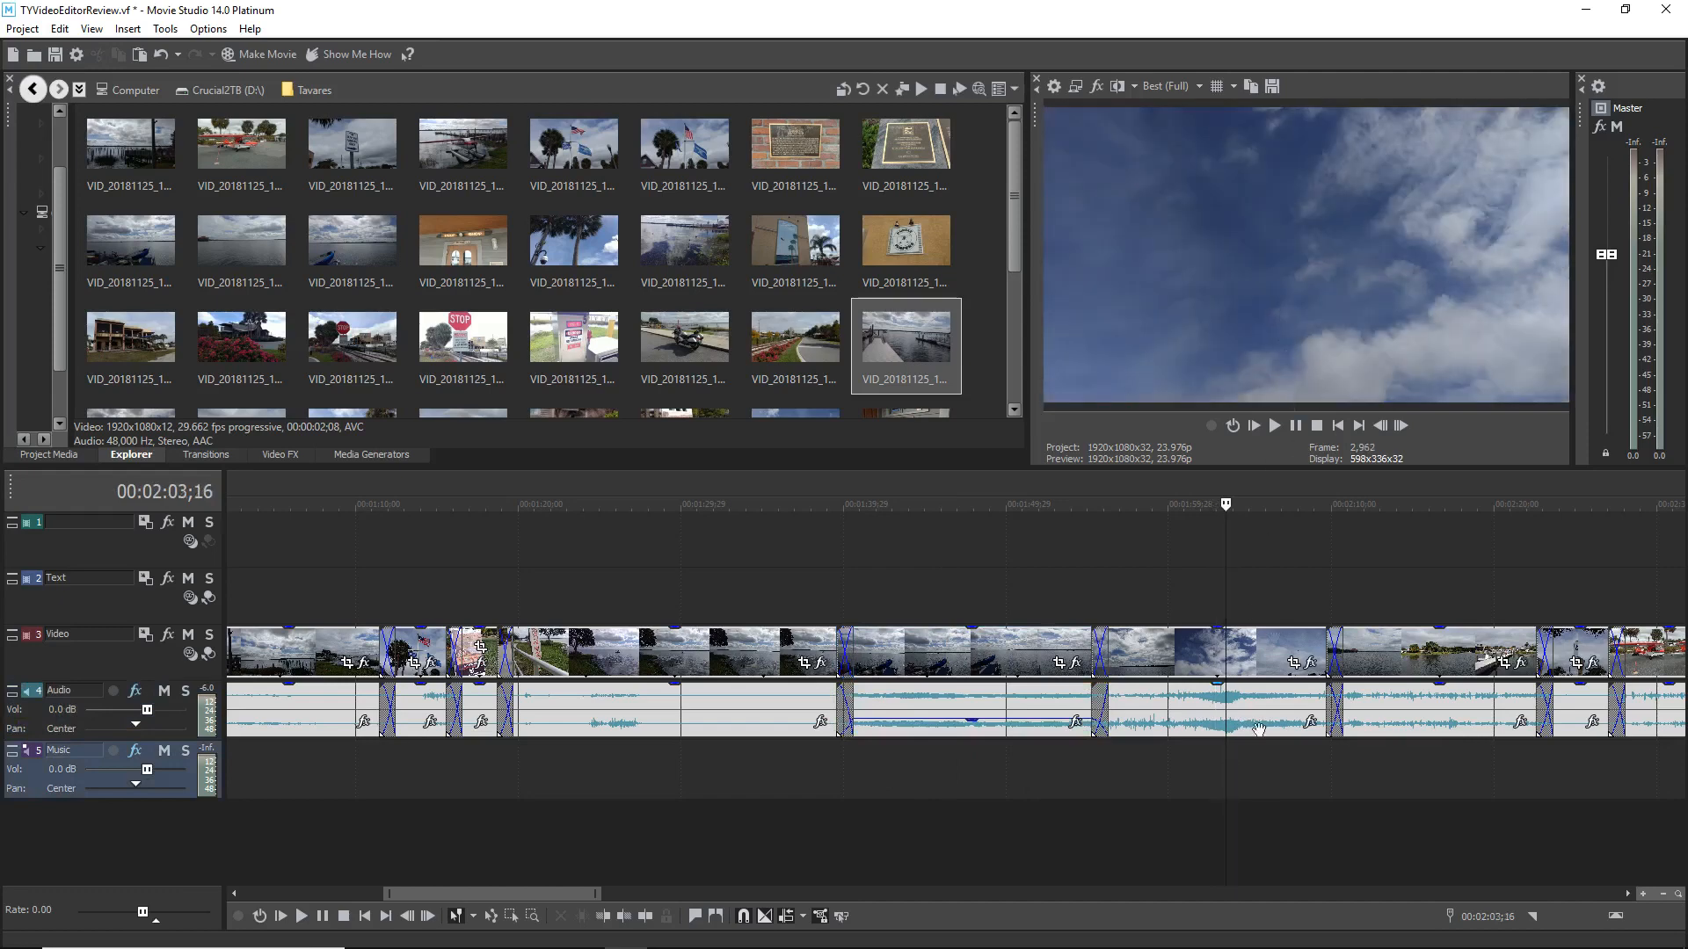
key(Left)
key(Left)
key(Left)
key(Left)
key(Left)
key(Left)
key(Left)
key(Left)
key(Left)
key(Left)
key(Left)
key(Left)
key(Left)
key(Left)
key(Left)
key(Left)
key(Left)
key(Left)
key(Left)
key(Left)
key(Left)
key(Left)
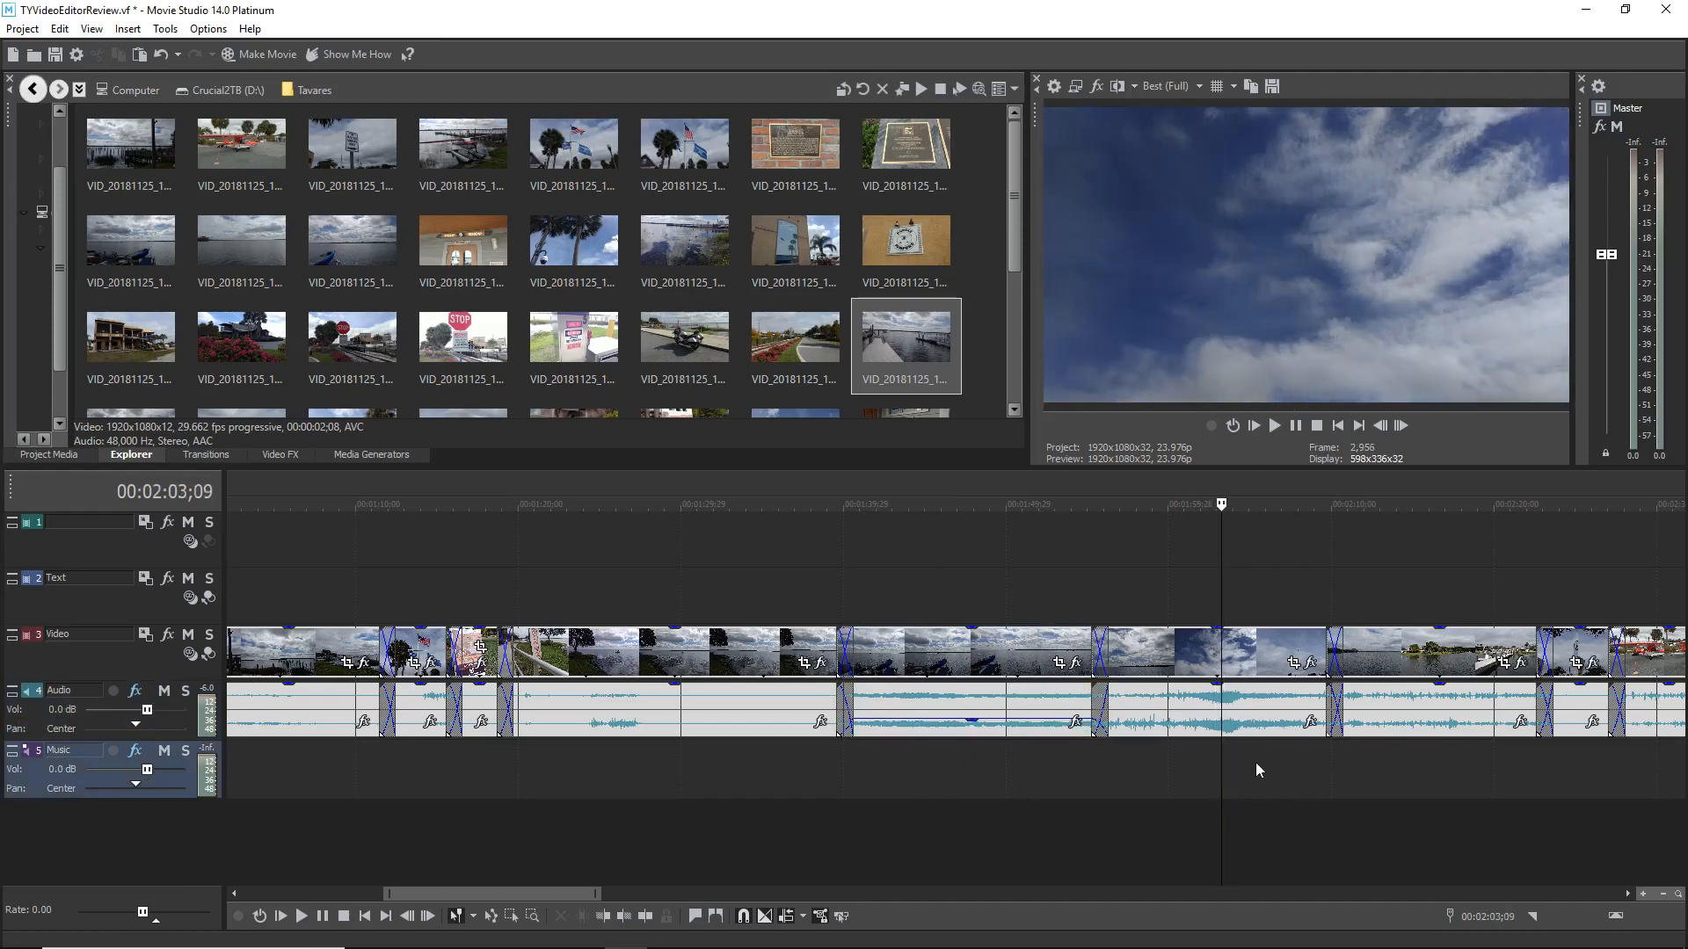
key(Left)
key(Left)
key(Left)
key(Left)
key(Left)
key(Left)
key(Left)
key(Left)
key(Left)
key(Left)
key(Left)
key(Left)
key(Left)
key(Left)
key(Left)
key(Left)
key(Left)
key(Left)
key(Left)
key(Left)
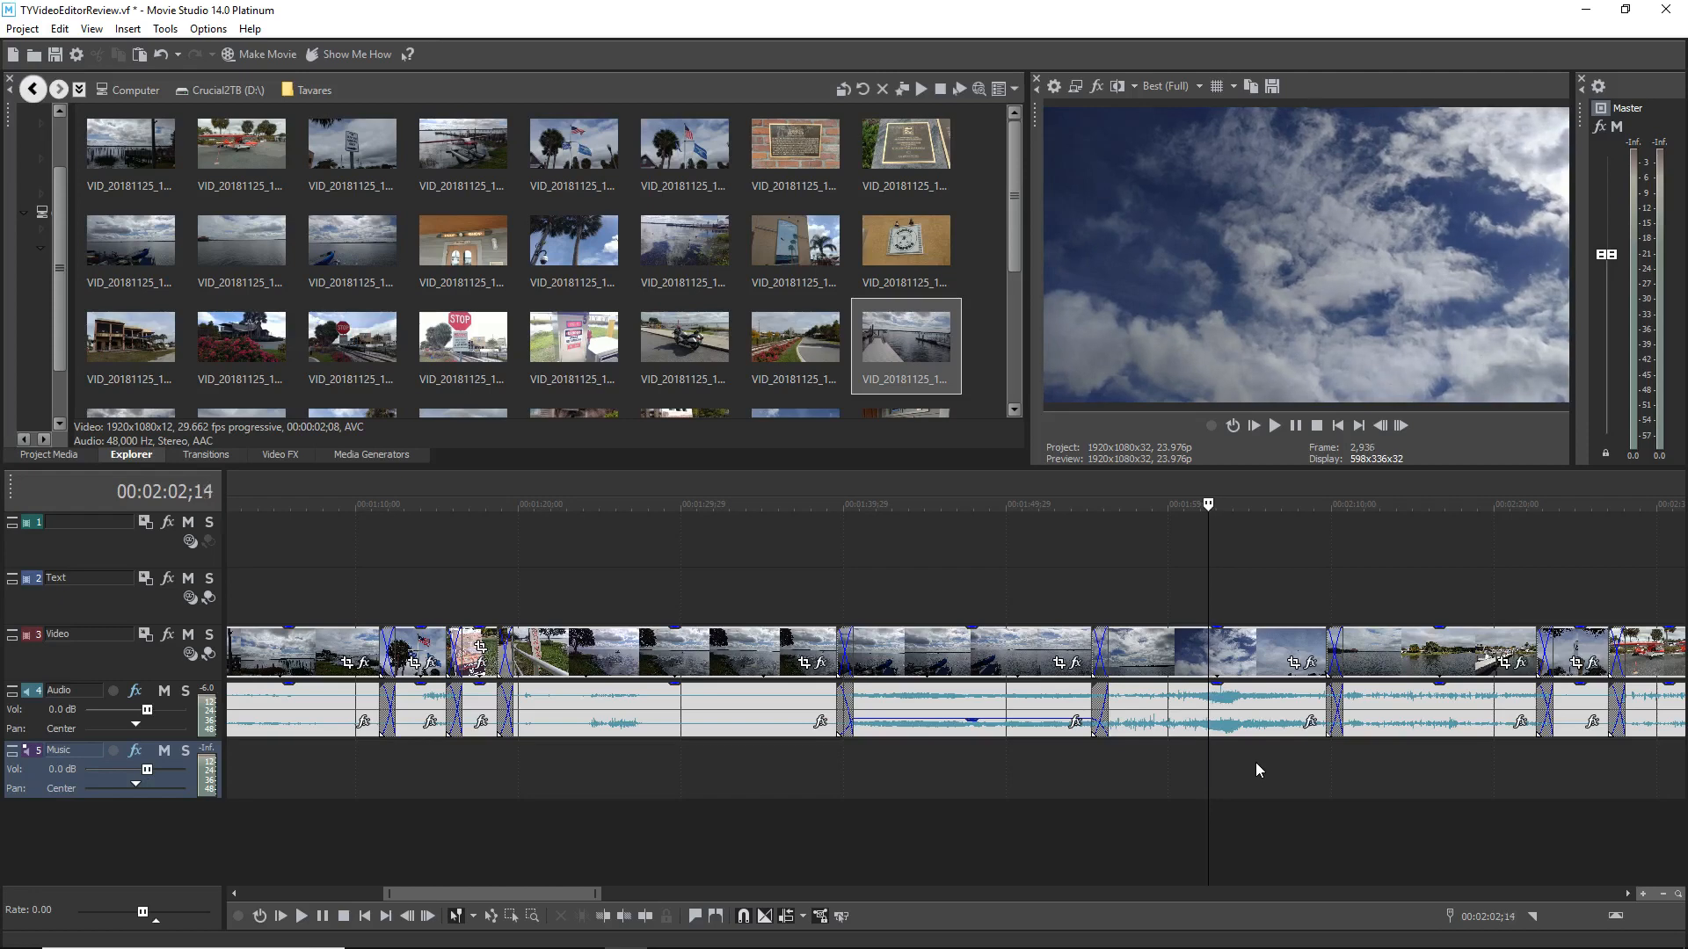
key(Left)
key(Left)
key(Left)
key(Left)
key(Left)
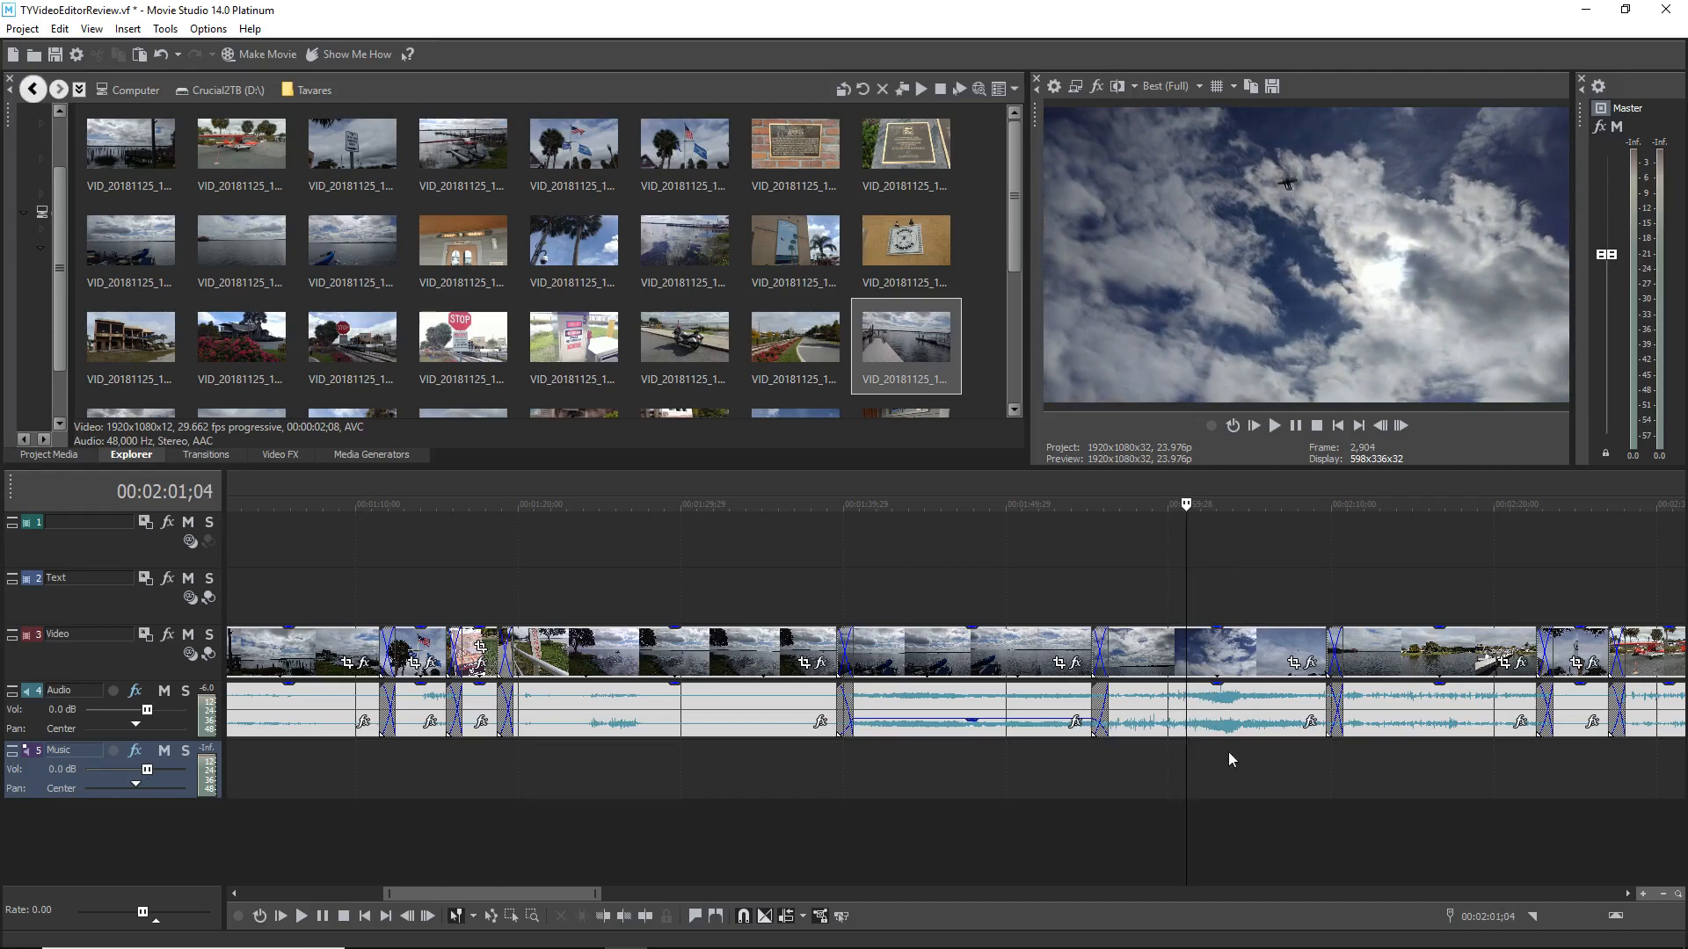
Step: Split the sky clip and its audio before and after the loud passage, at 00:02:01;11 and 00:02:04;25
click(1227, 752)
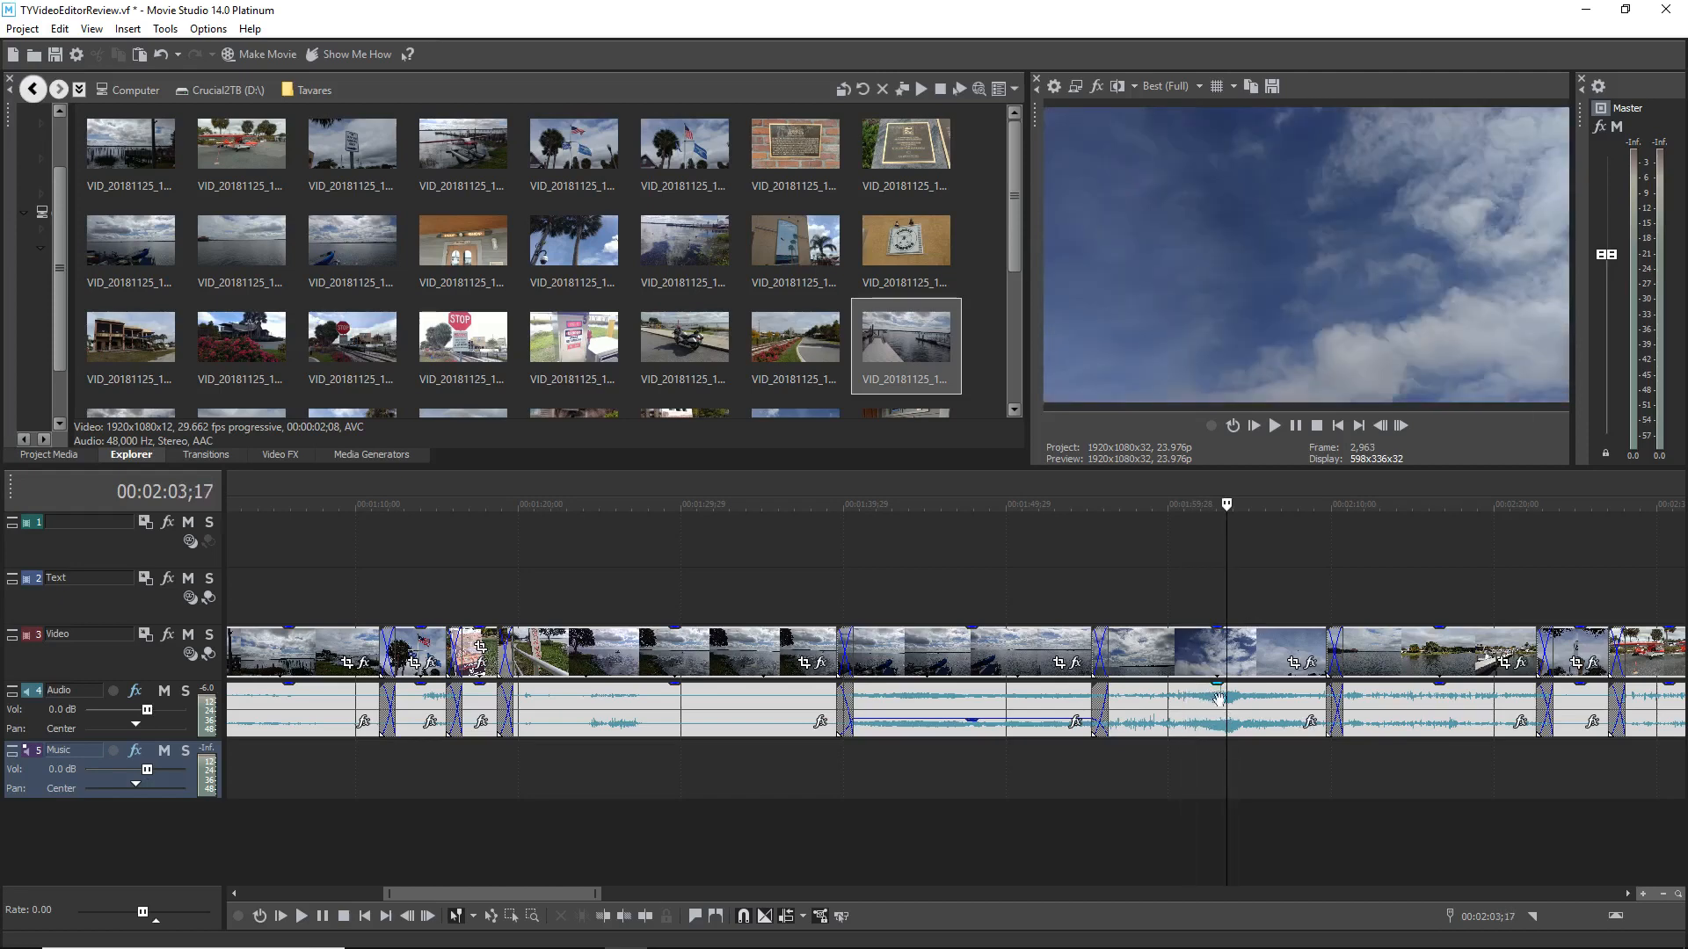
click(1198, 749)
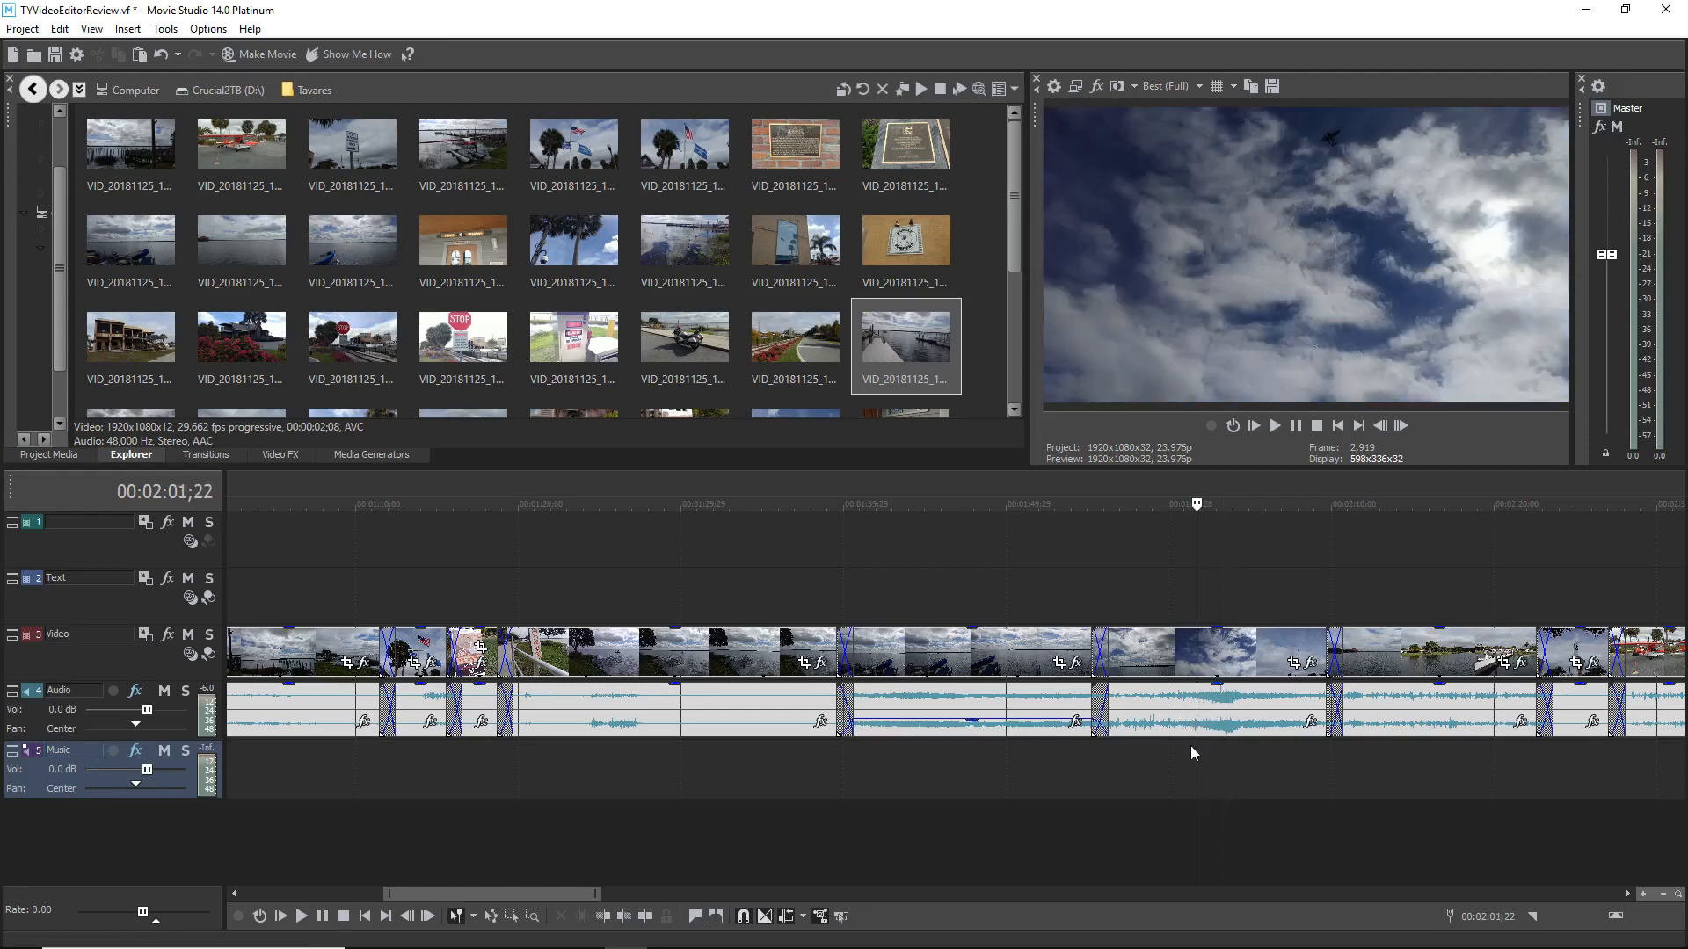
click(1191, 749)
key(s)
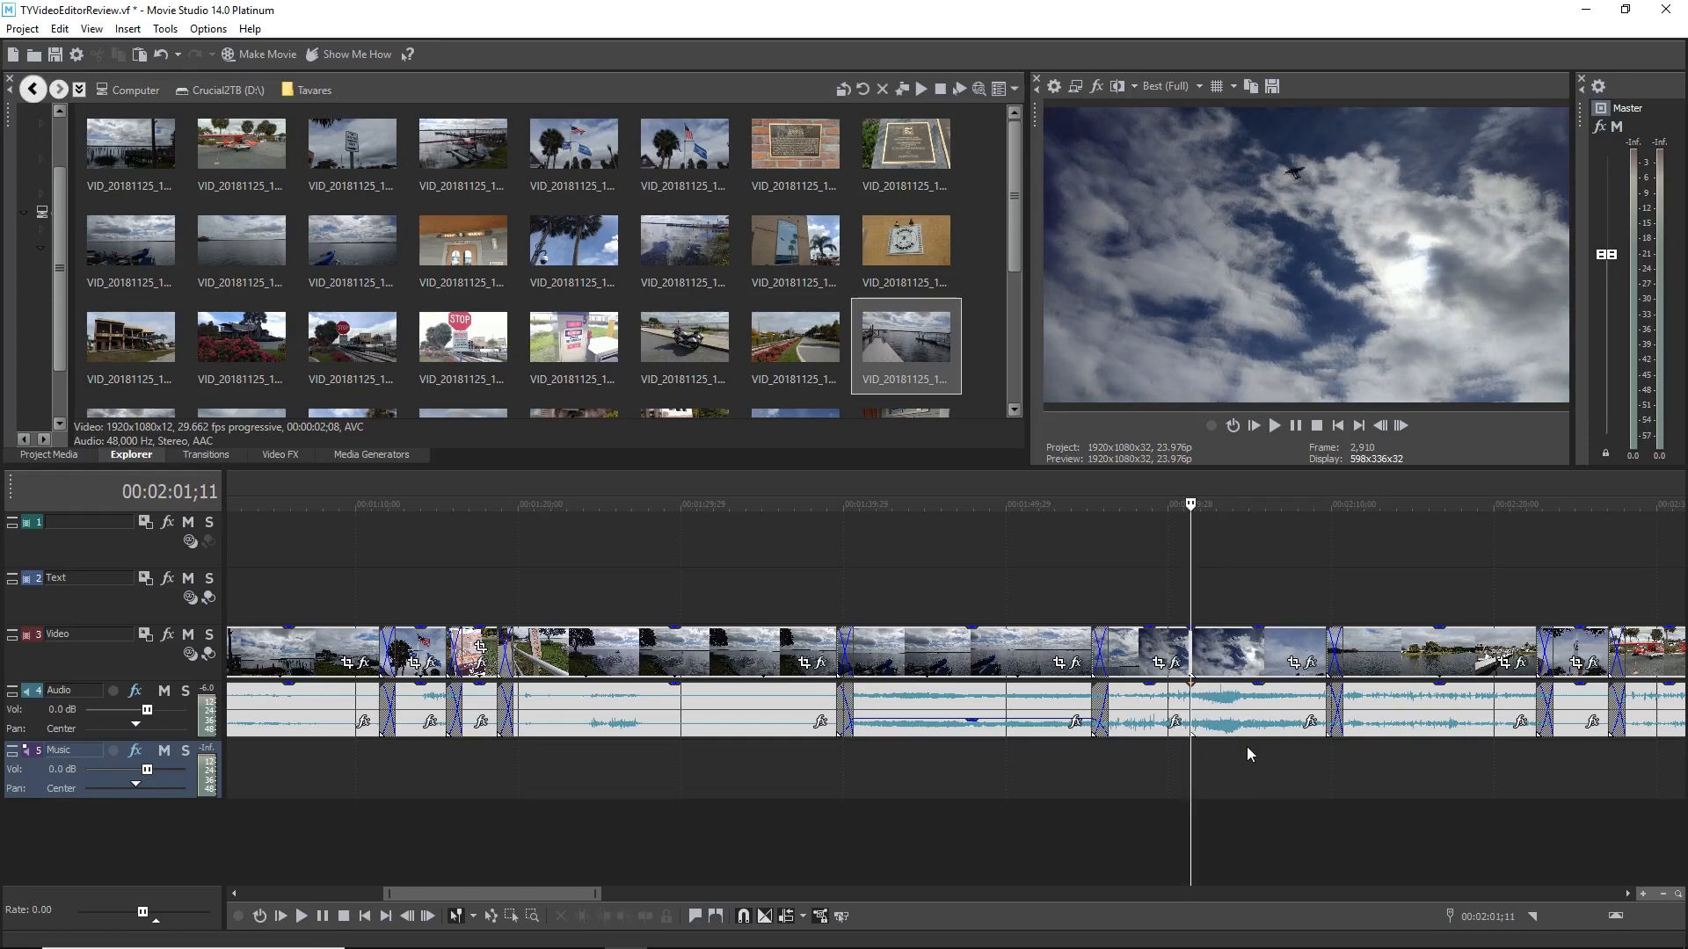
click(1246, 747)
key(s)
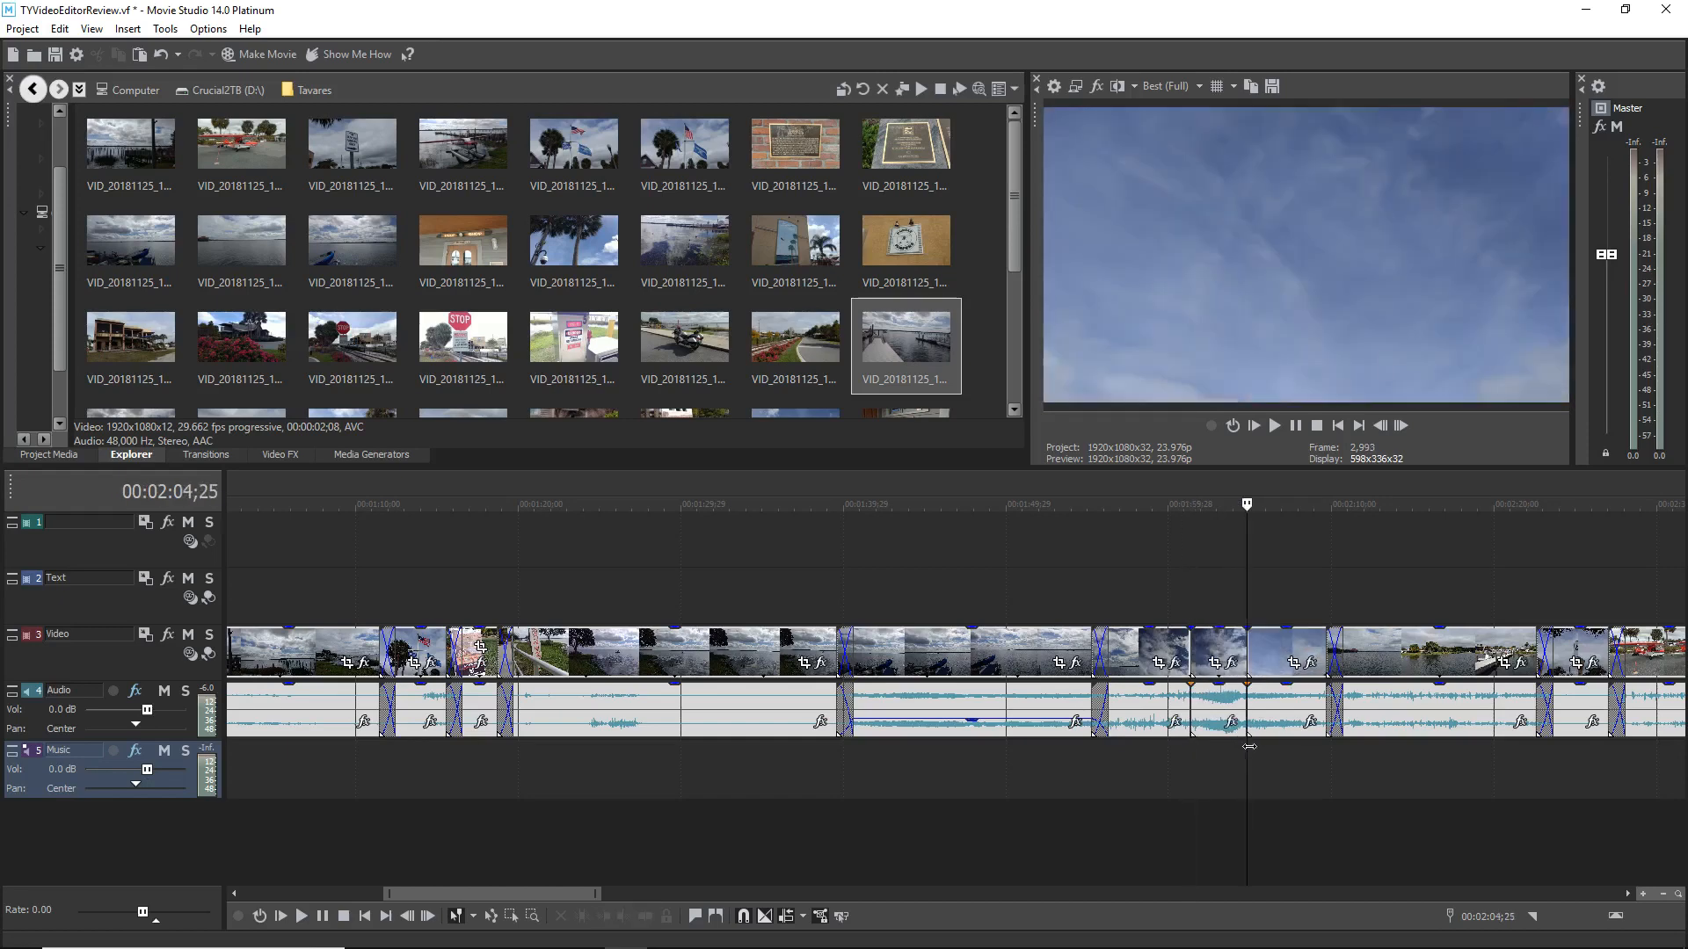
Step: Lower the audio gain of the short middle section cut out of the sky clip
click(1208, 692)
drag(1208, 692, 1208, 705)
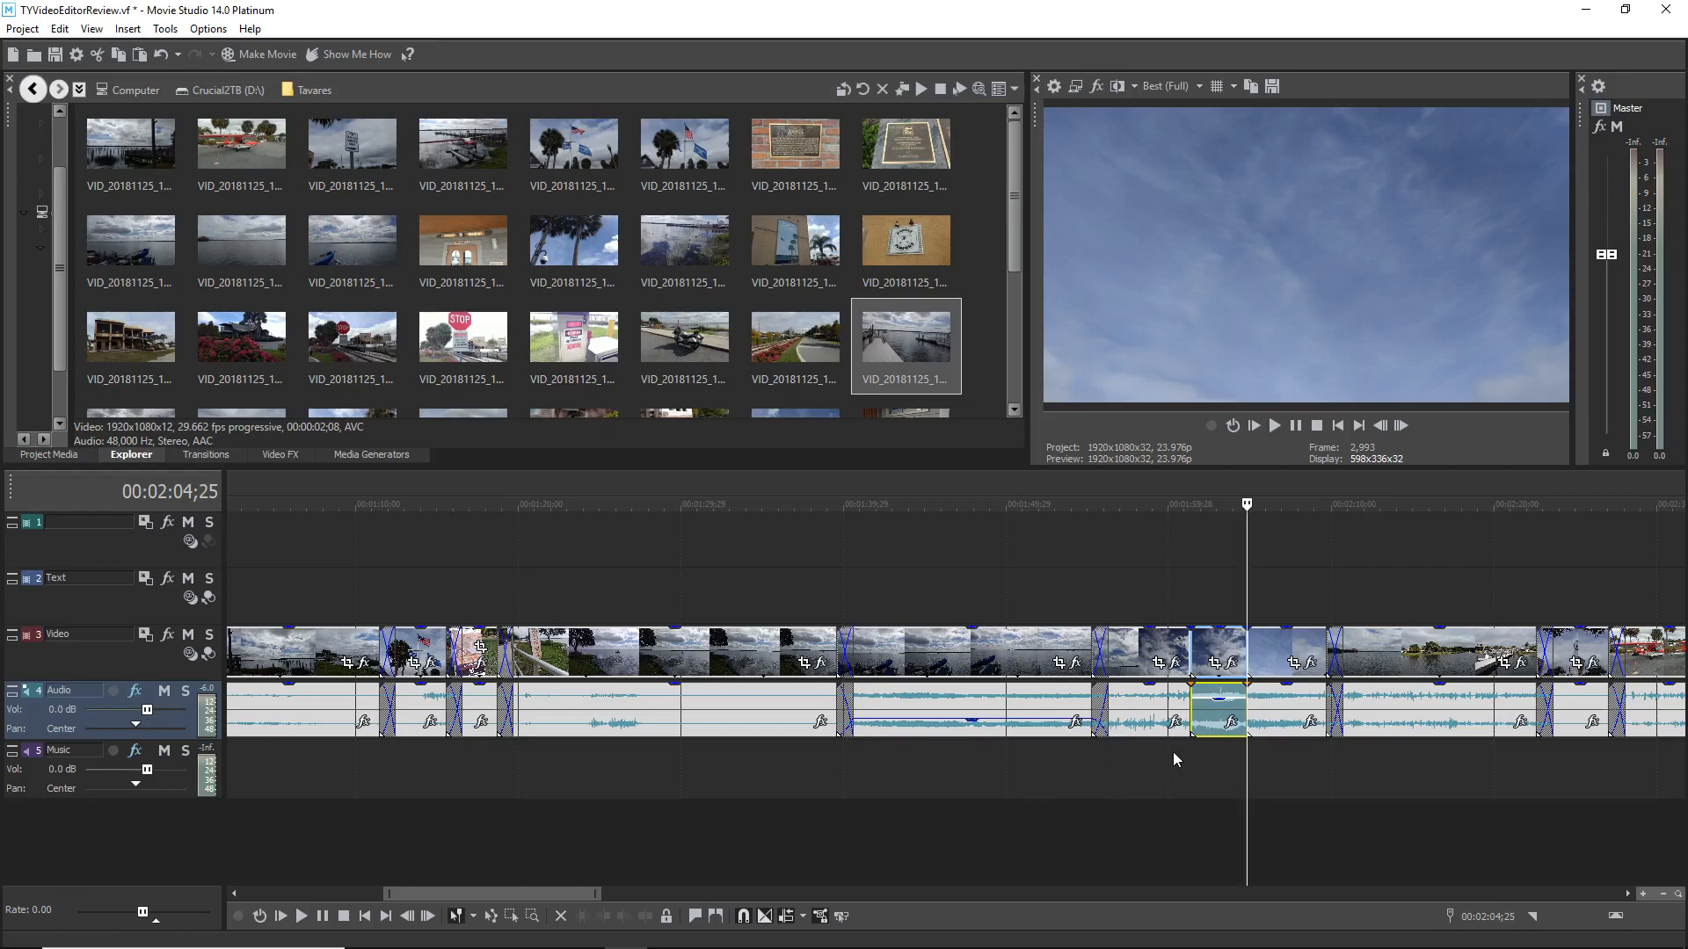
click(1223, 754)
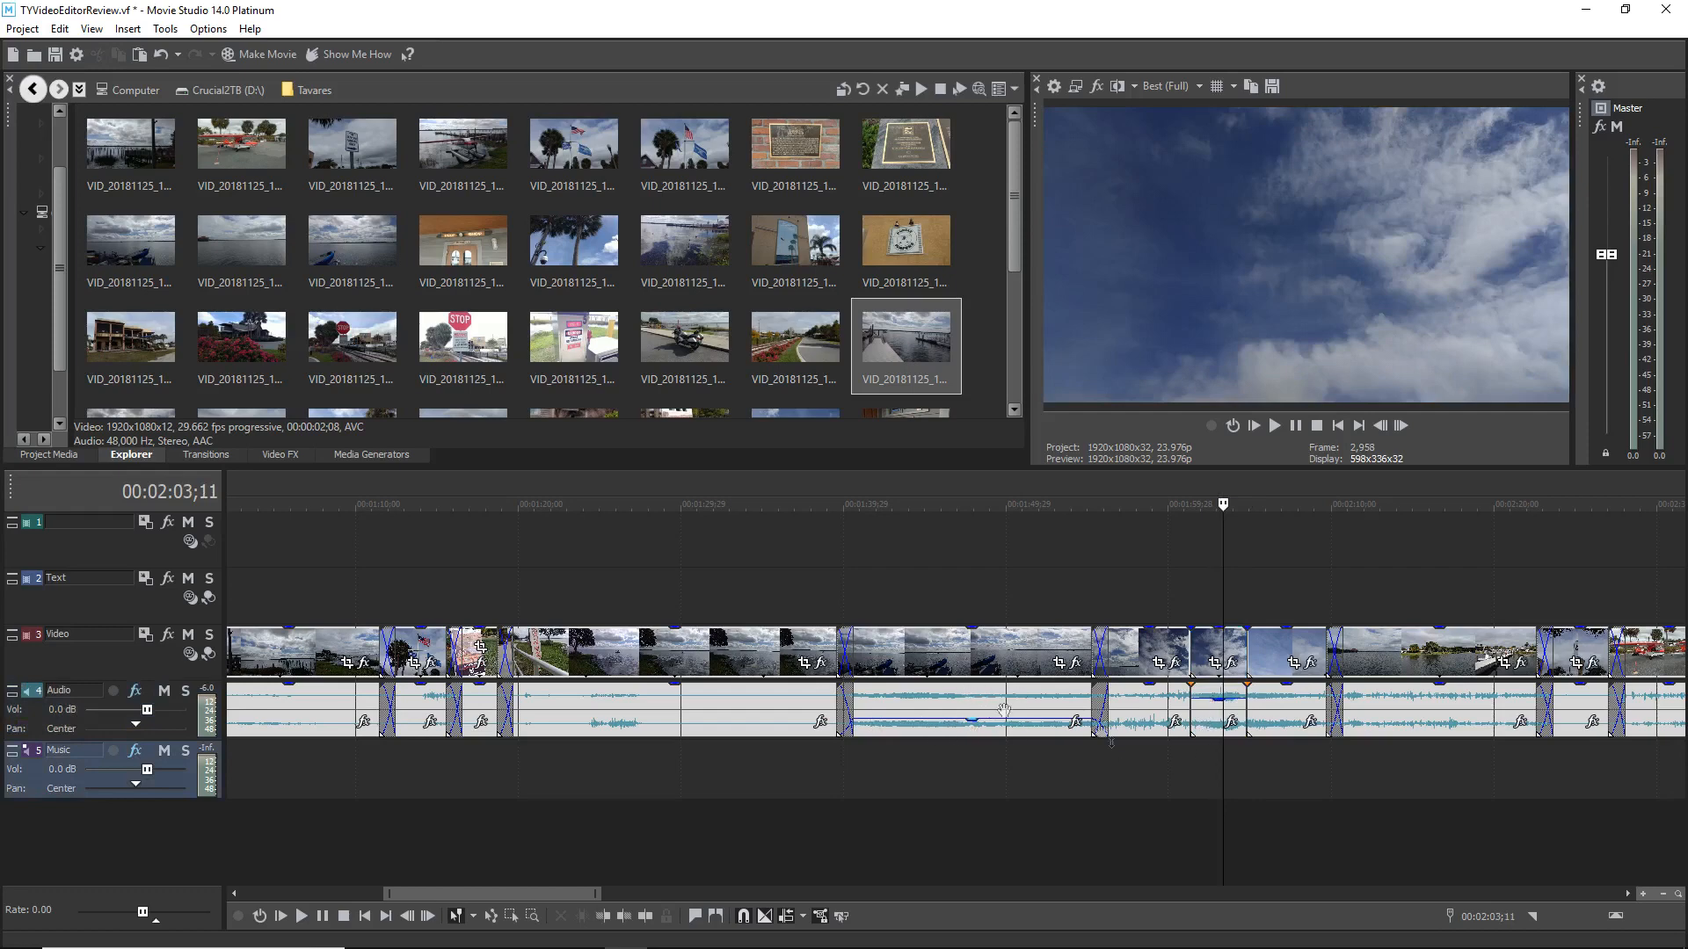
Step: Split the seaplane boardwalk clip and its audio around the loud passage, at 00:03:00;27 and 00:03:15;12
scroll(1221, 745, down, 1)
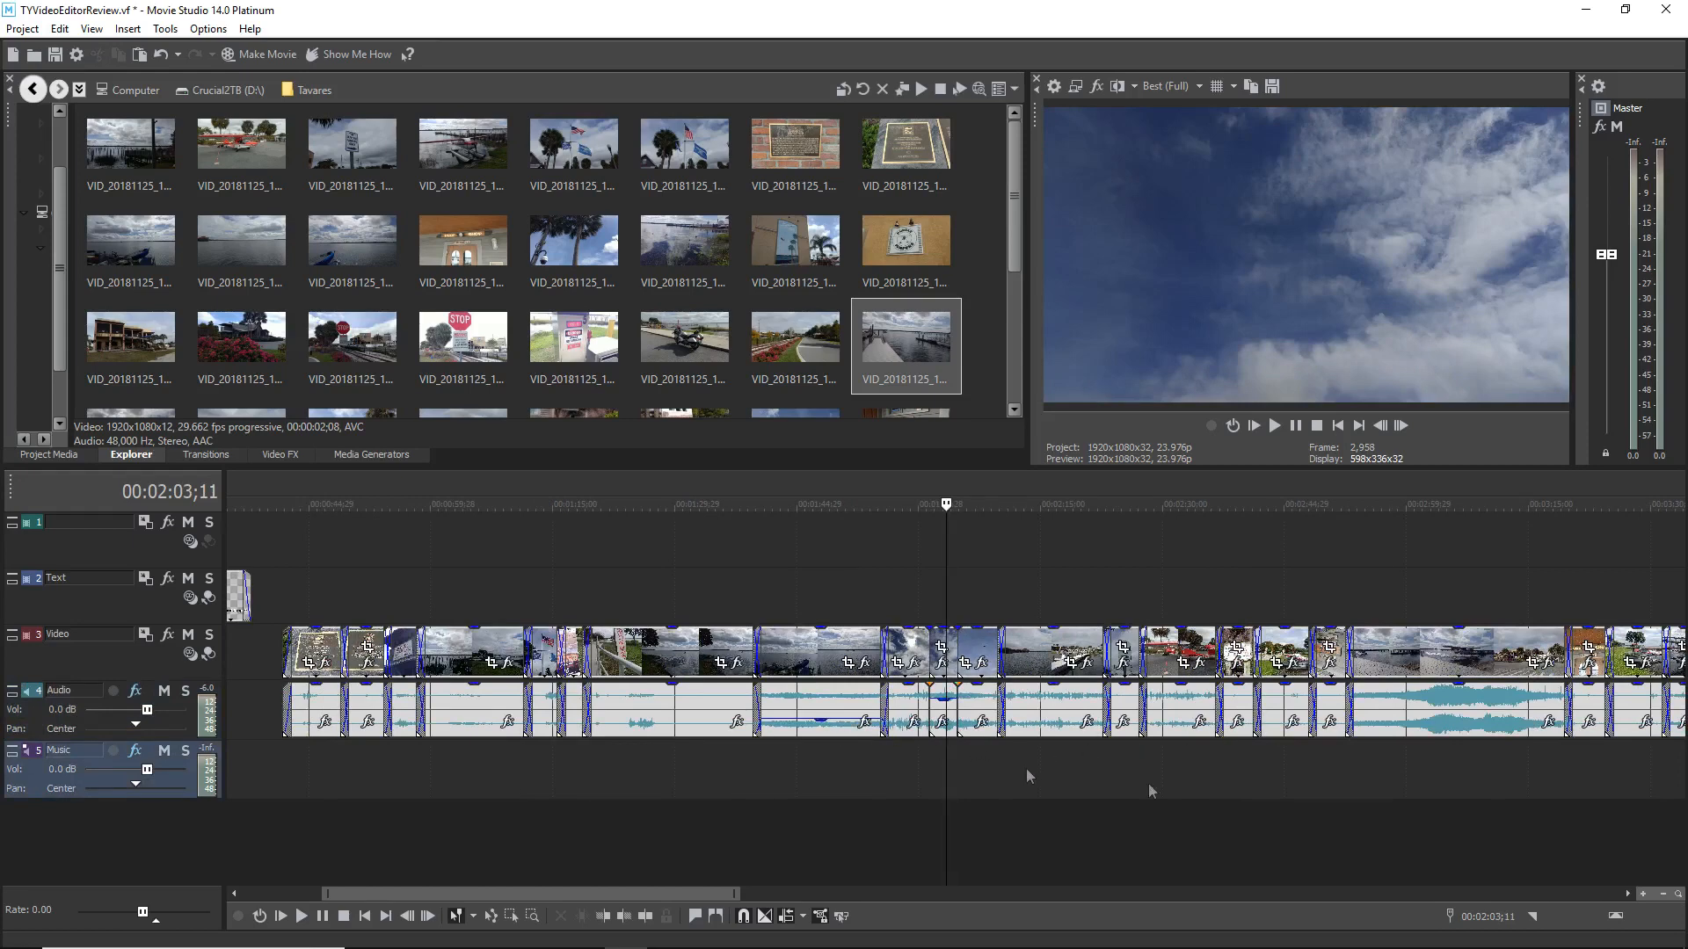
click(1442, 747)
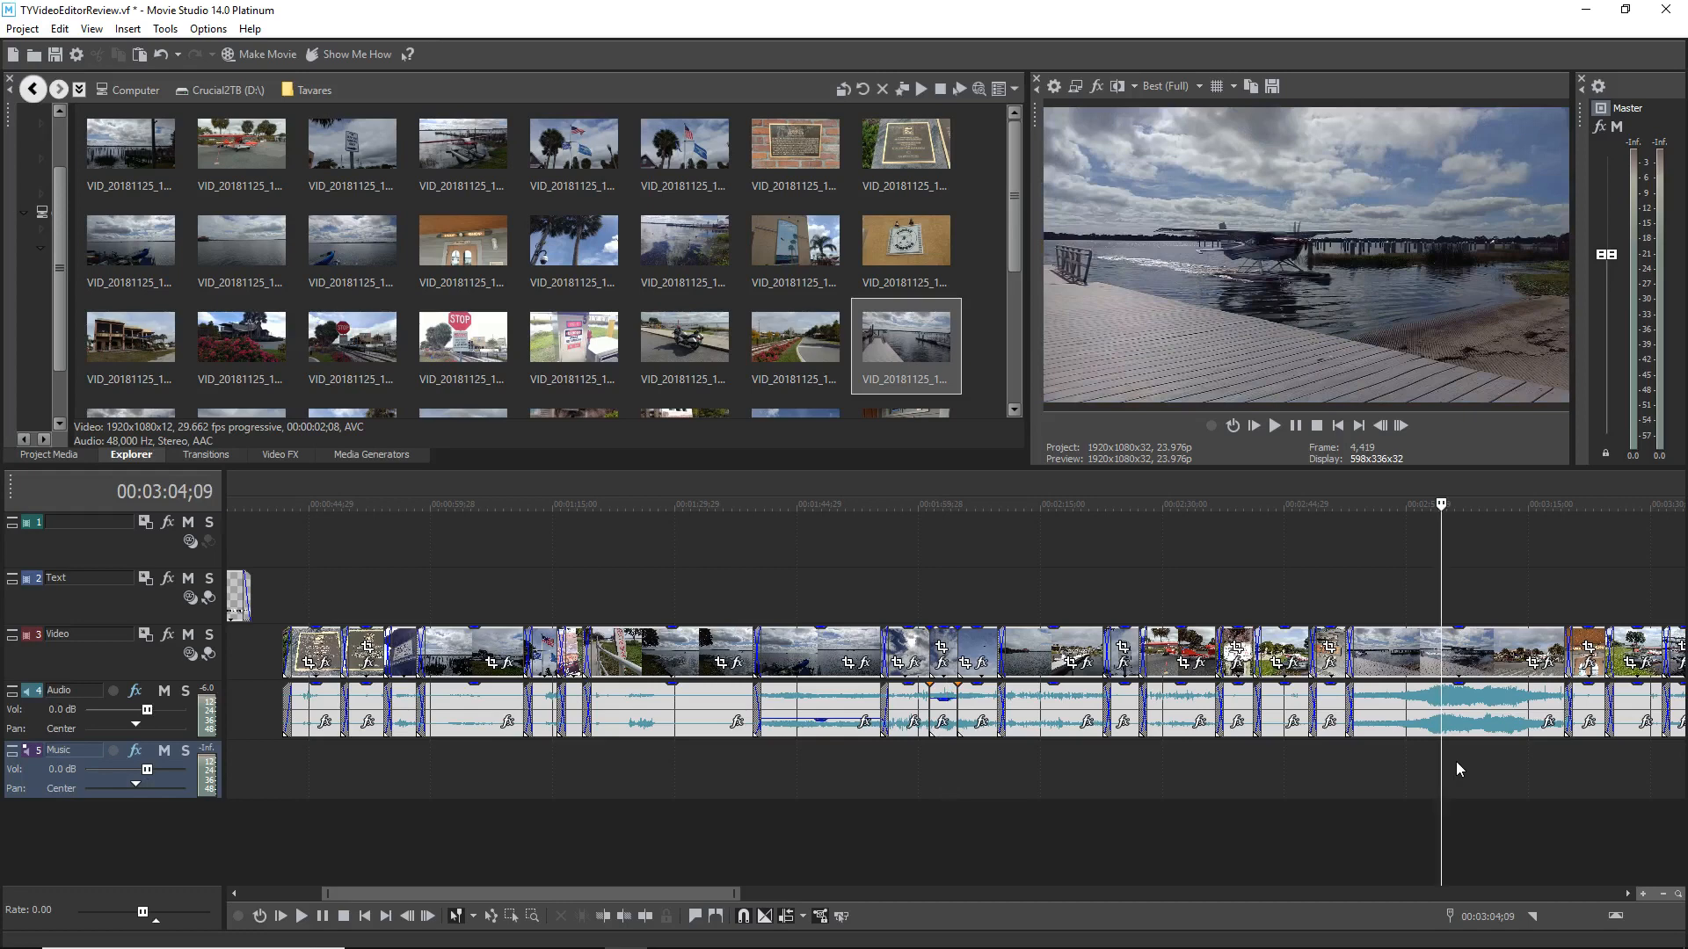
scroll(1458, 762, up, 1)
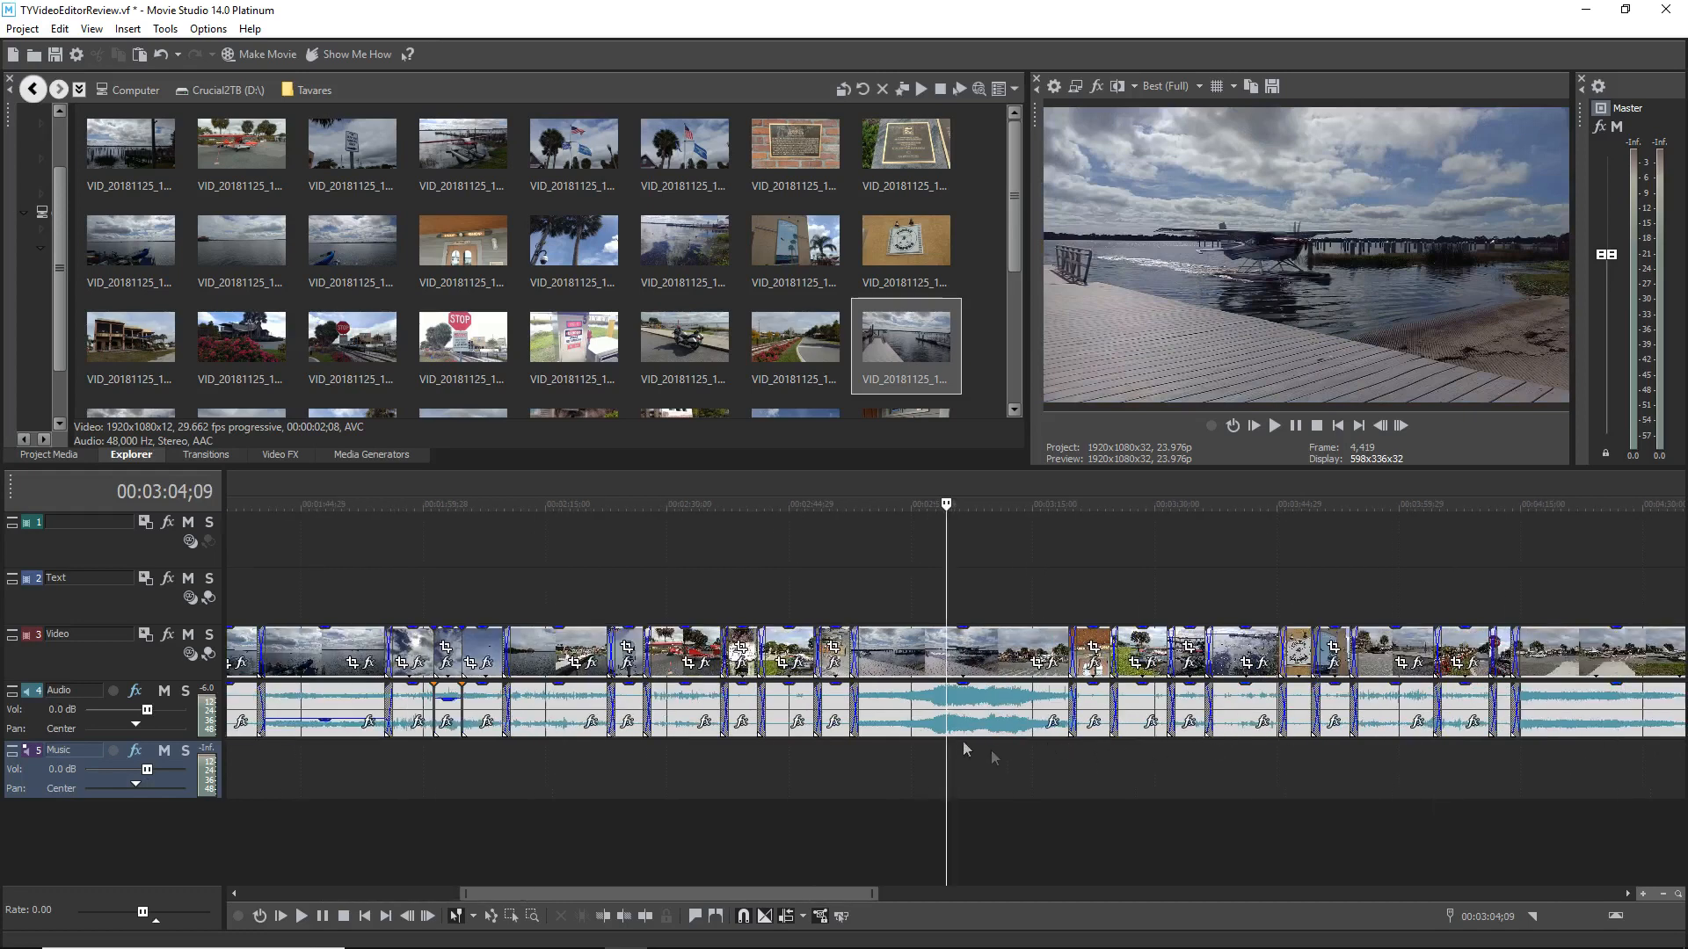
click(918, 746)
key(s)
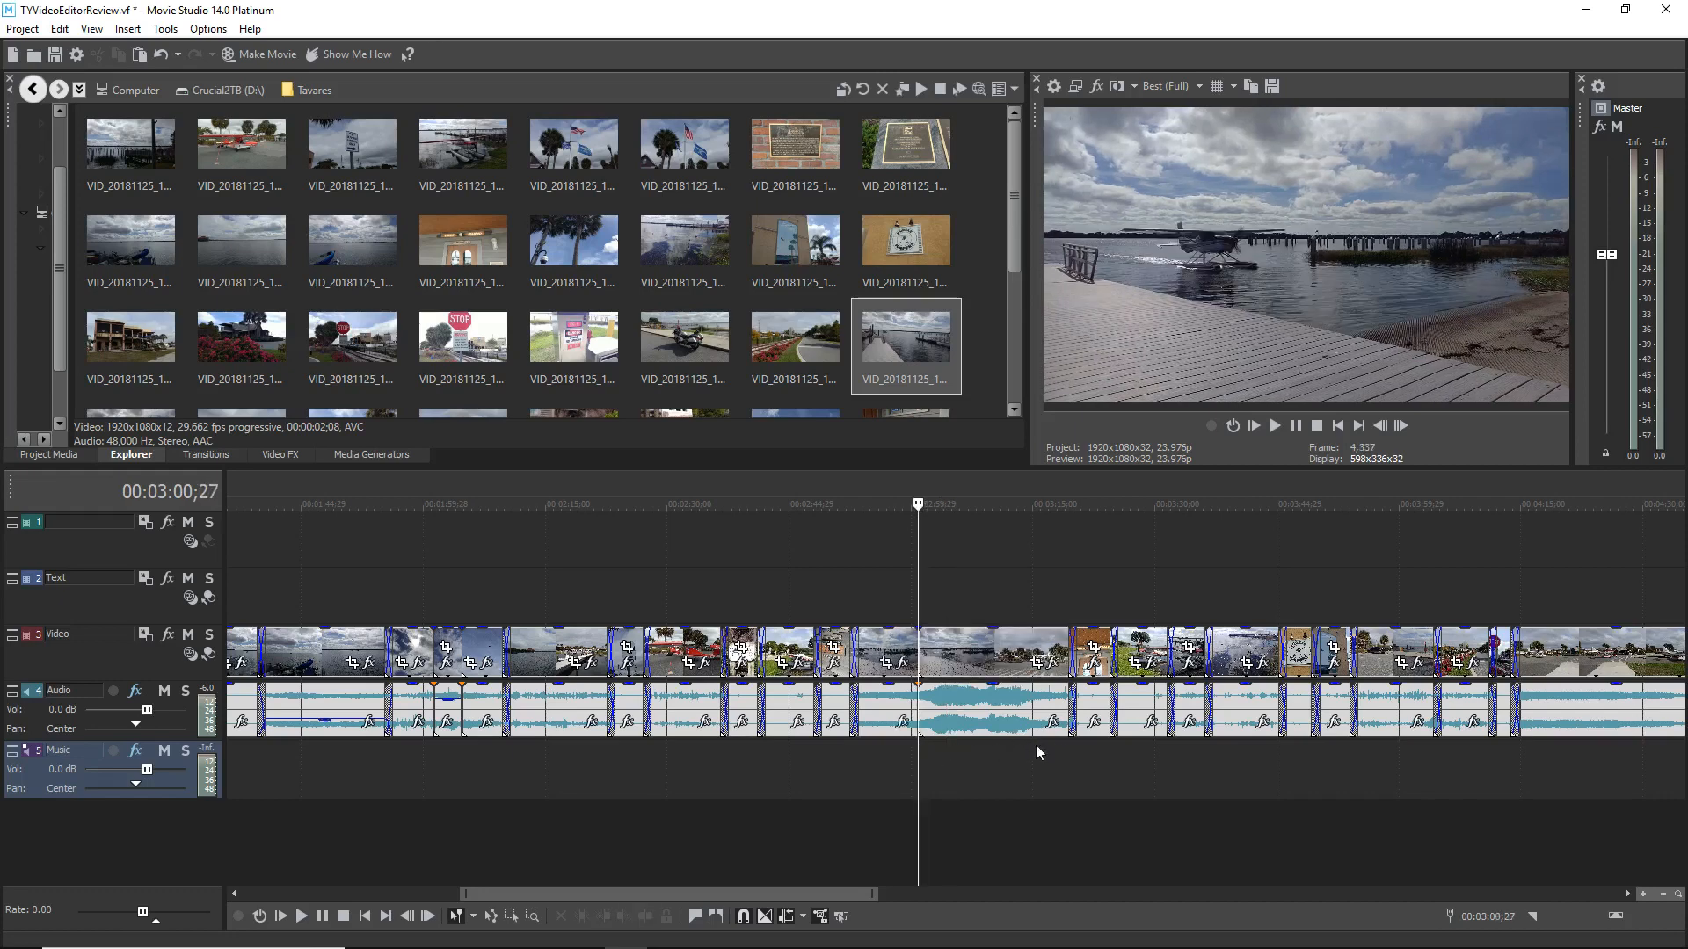
click(1037, 747)
key(s)
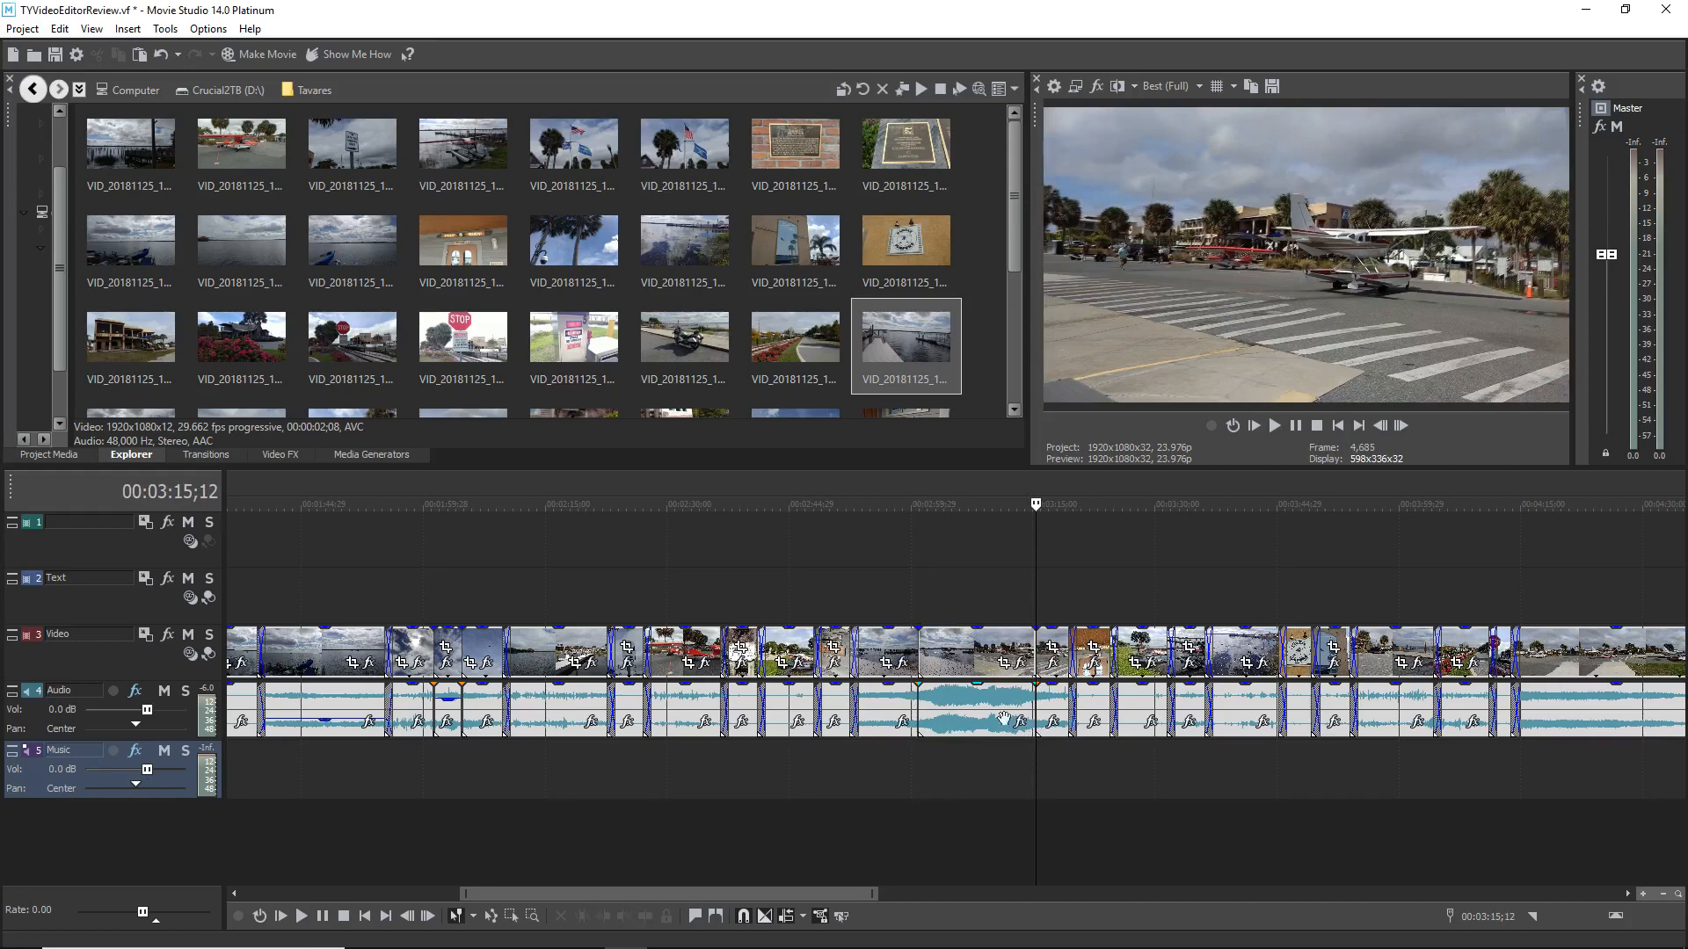
Step: Lower the audio gain of the section between the two cuts in the seaplane boardwalk clip
click(951, 694)
drag(952, 692, 953, 720)
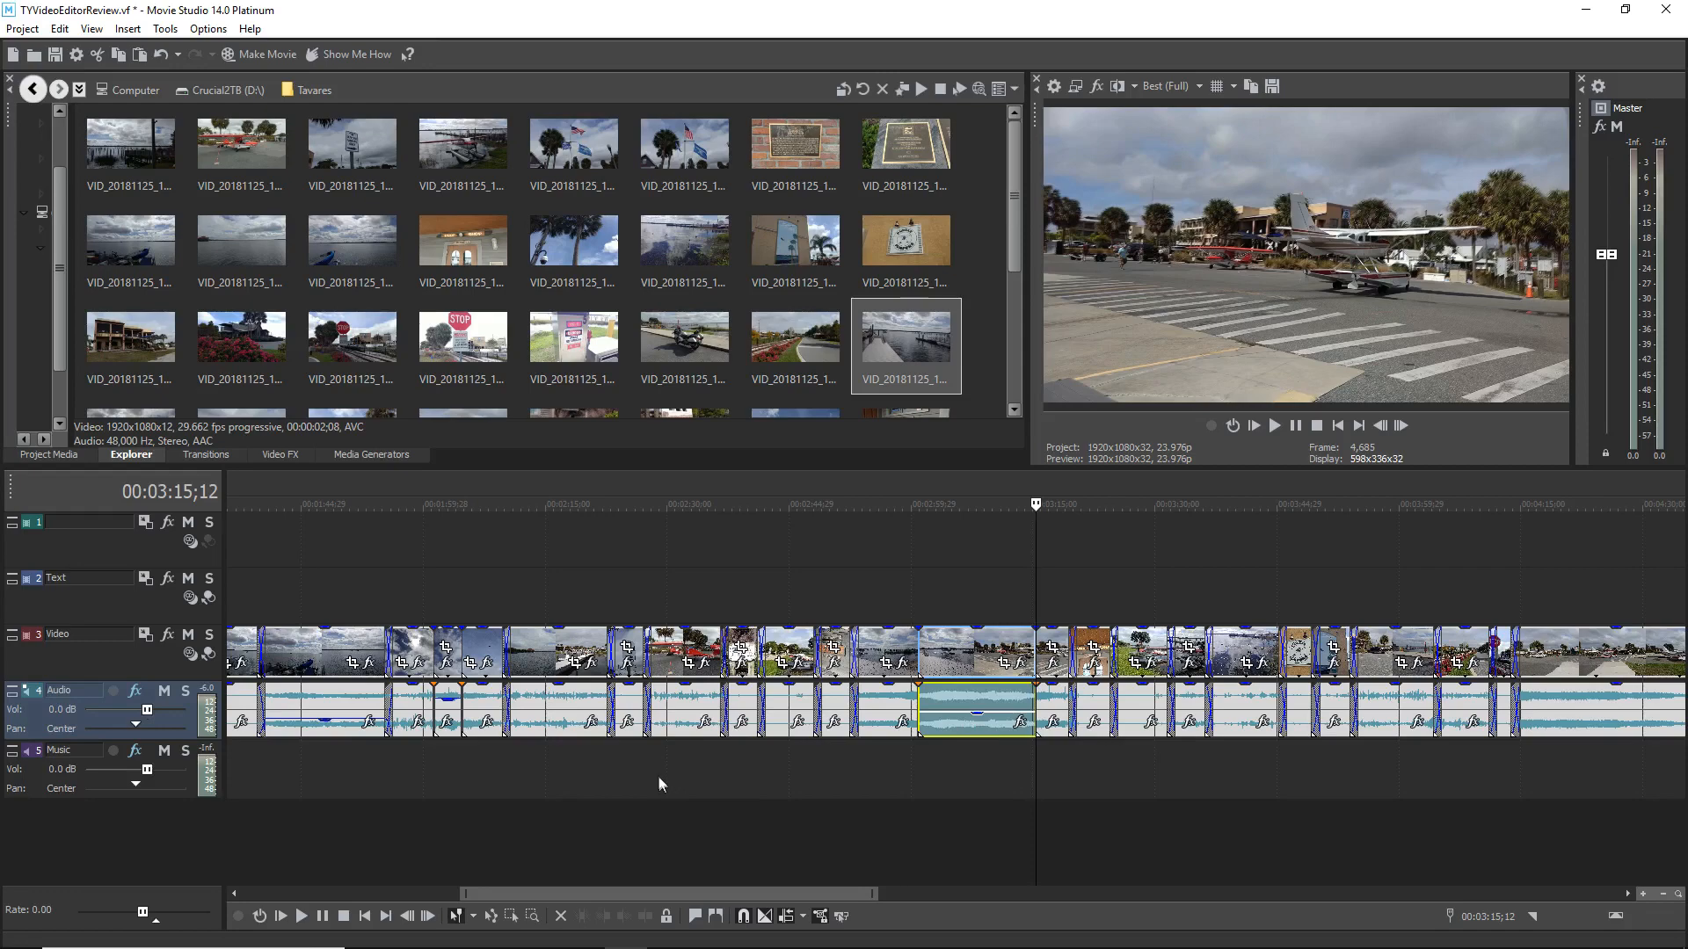
Step: Split the lakeshore clip with the reeds and wooden posts around its loud passage, at 00:05:11;25 and 00:05:26;12
scroll(1047, 770, down, 2)
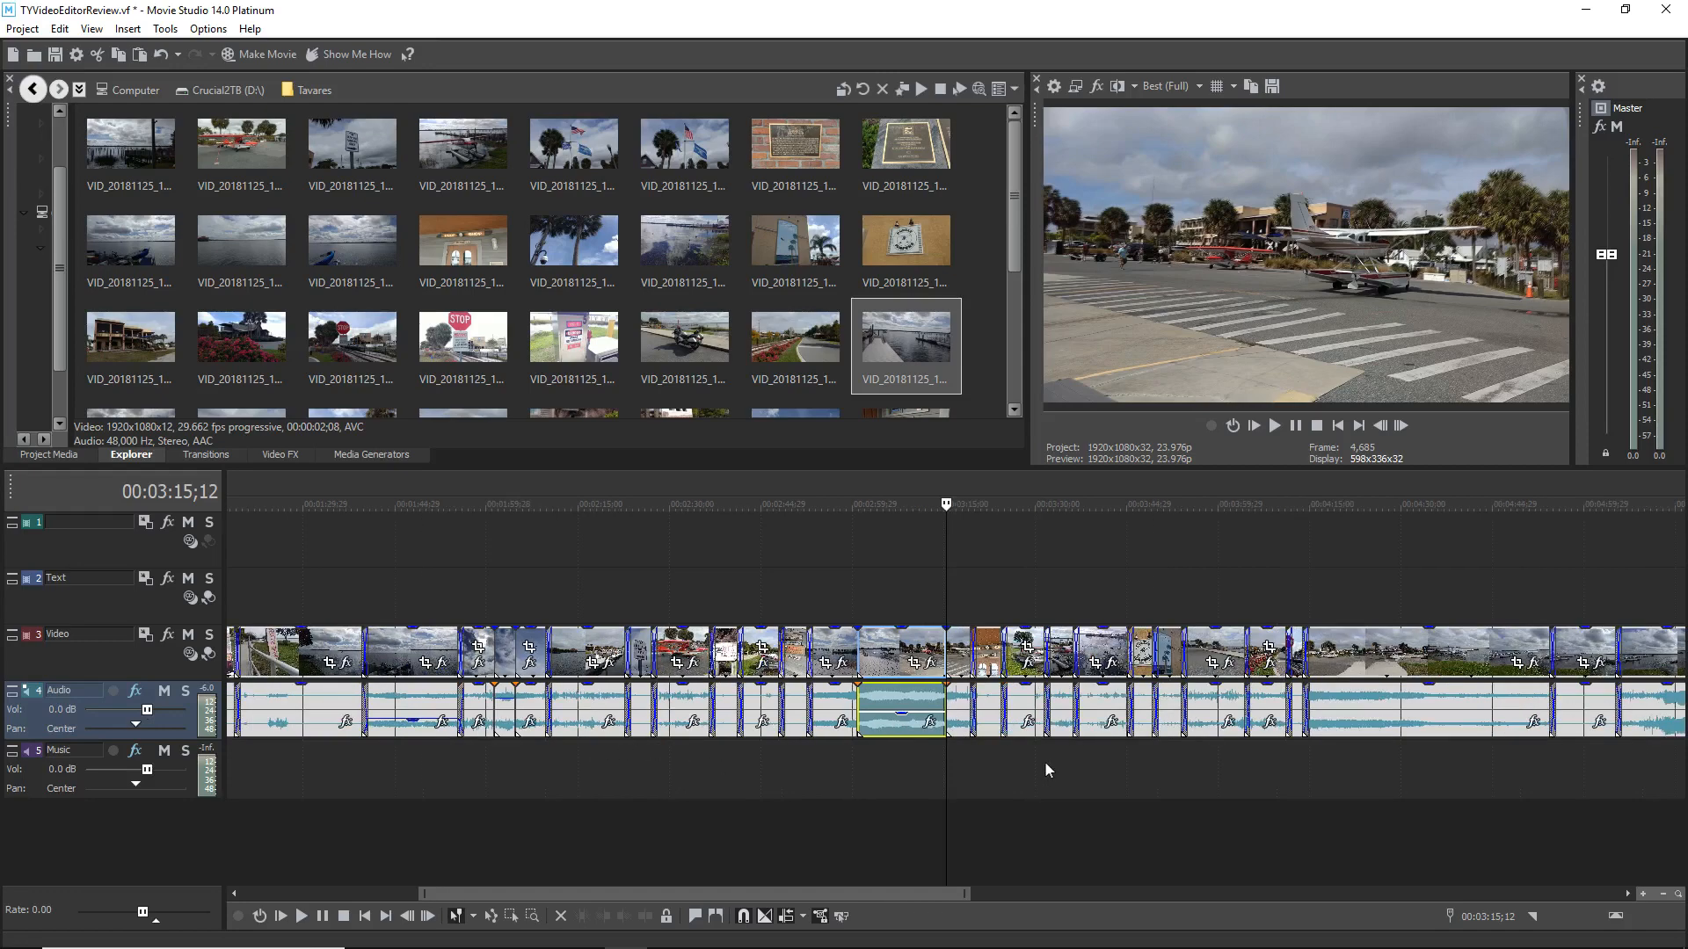
scroll(1243, 771, down, 2)
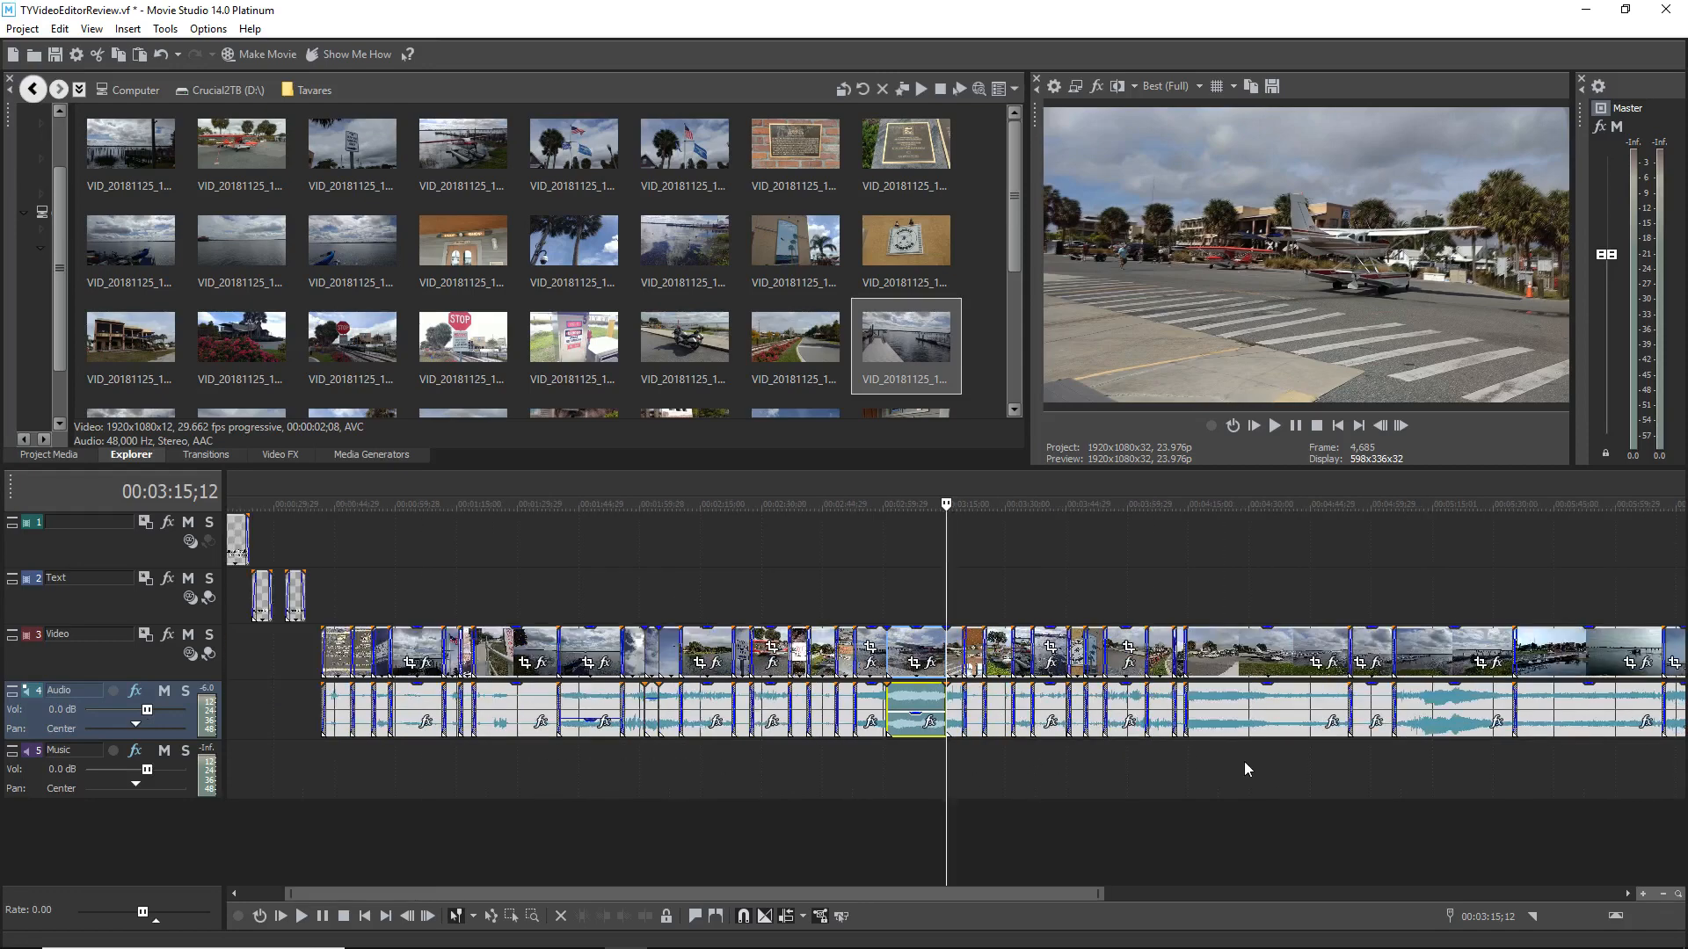
click(1450, 755)
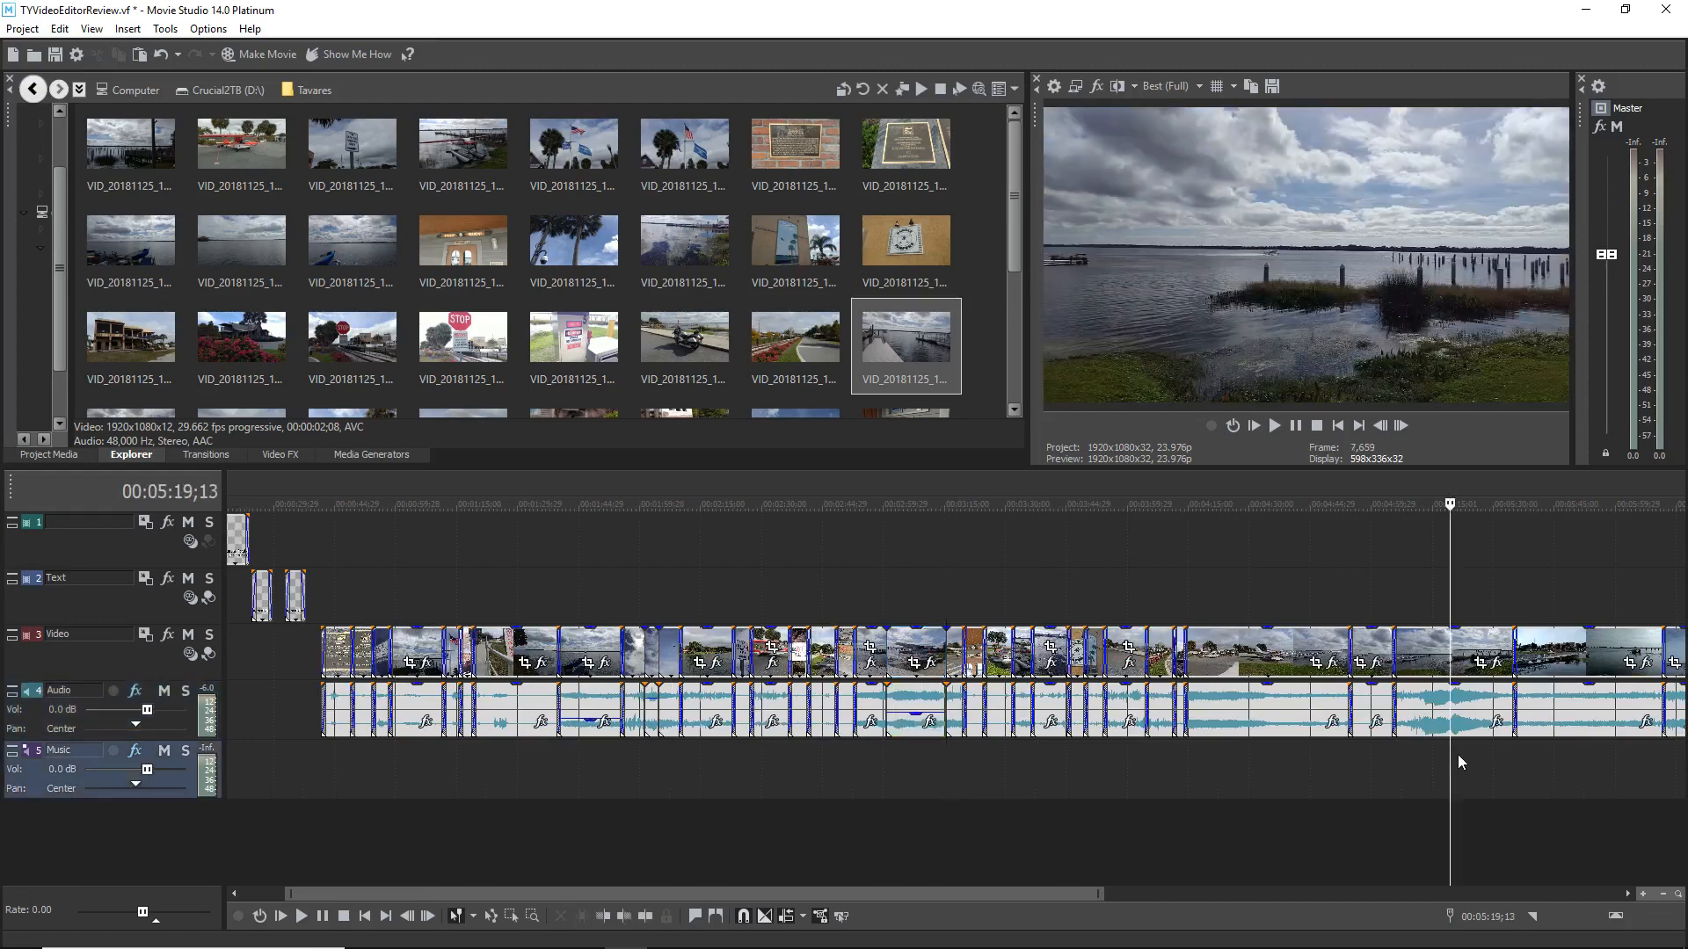
scroll(1459, 754, up, 3)
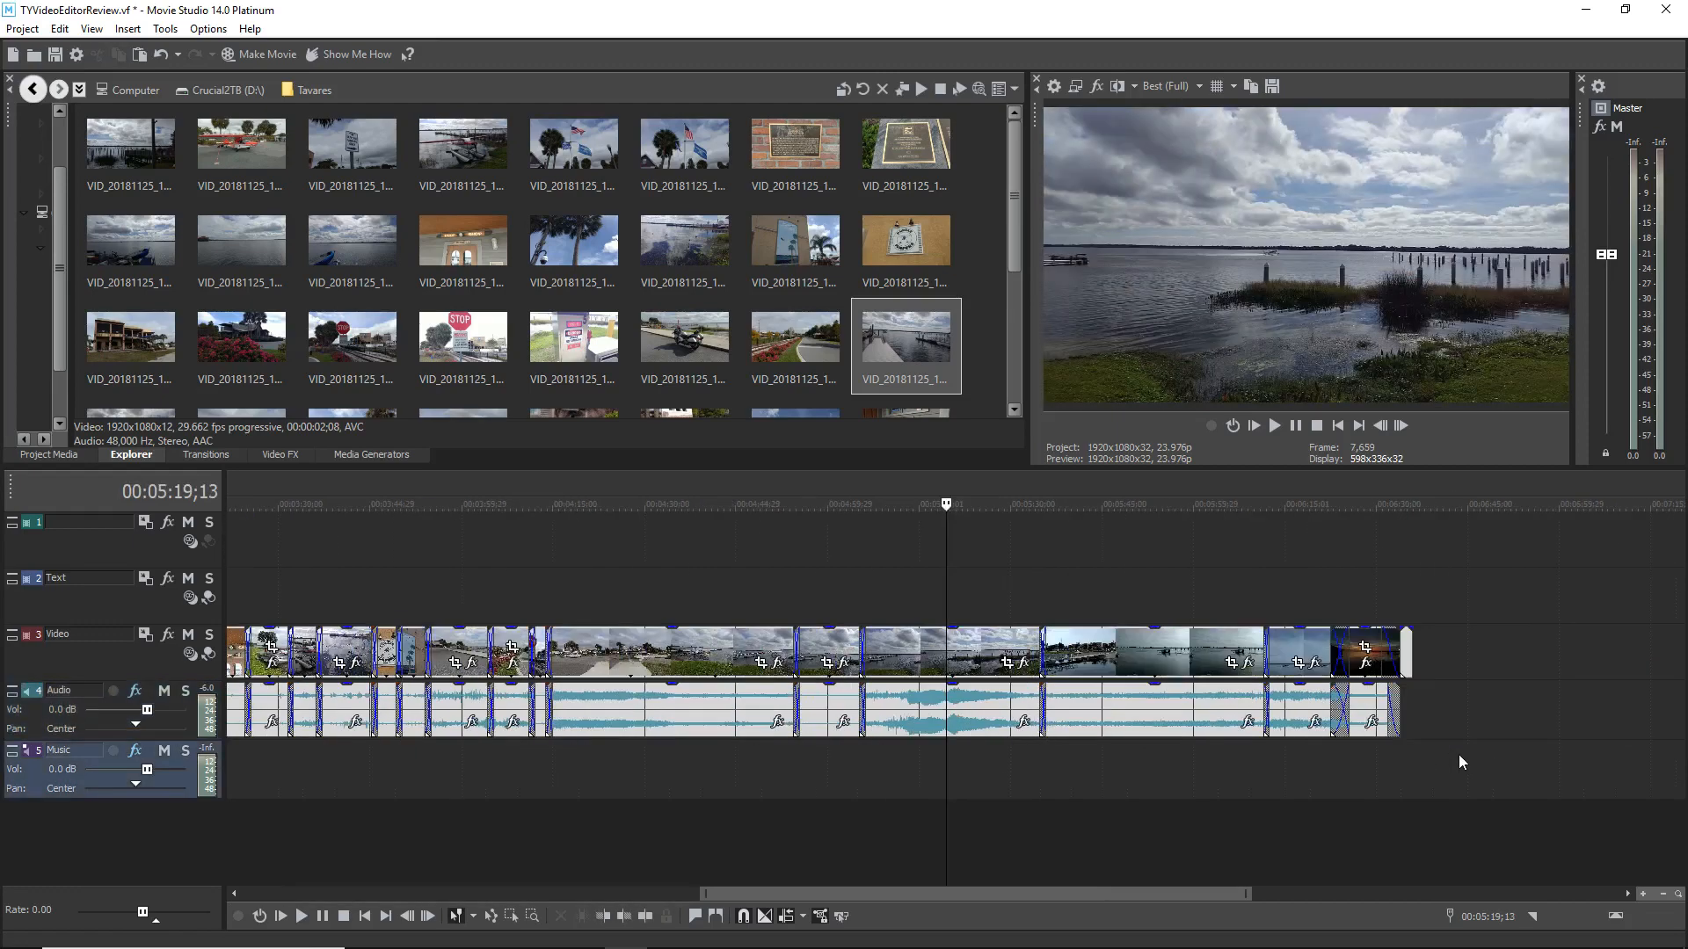
click(884, 747)
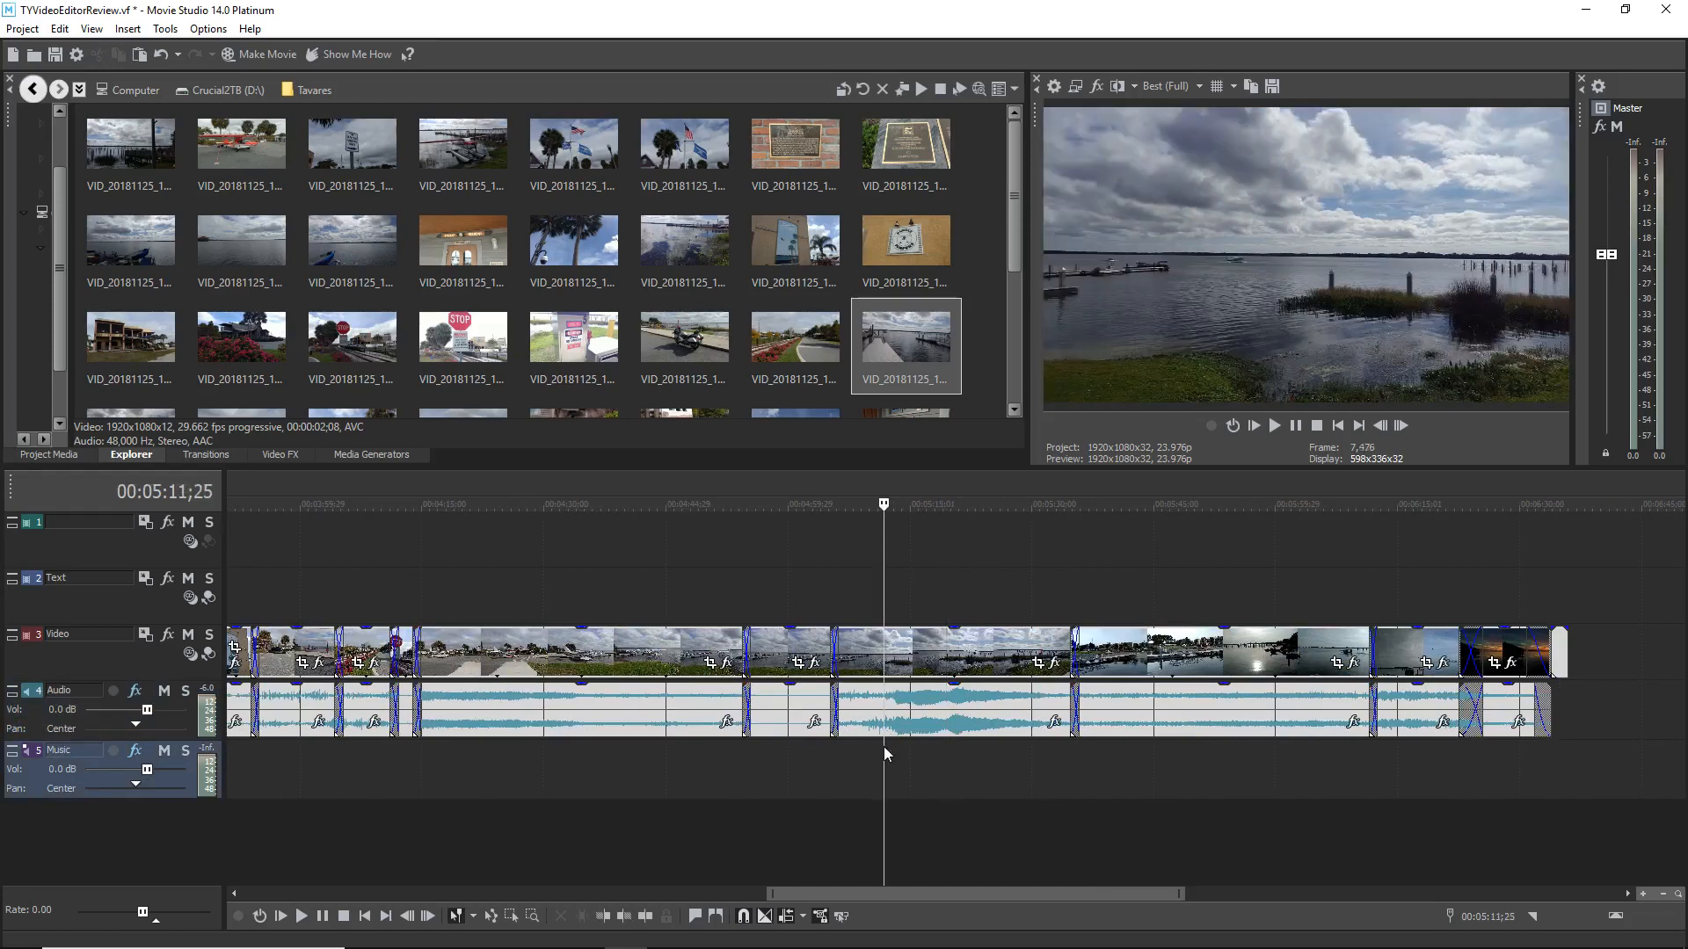
key(s)
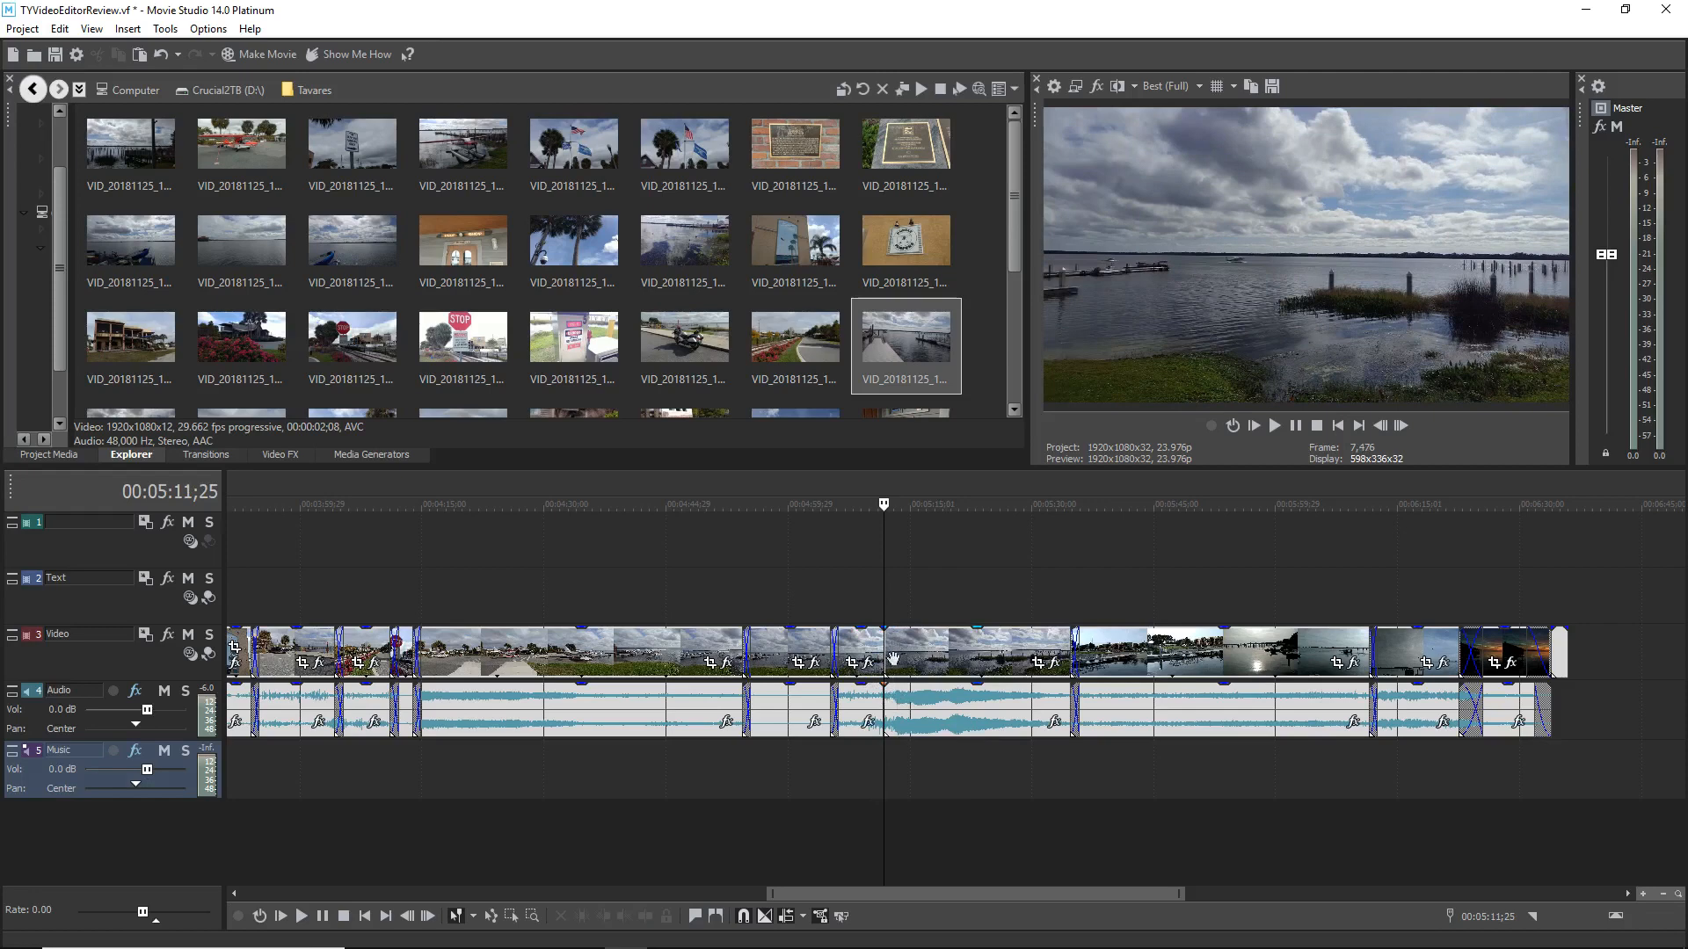
click(1002, 745)
key(s)
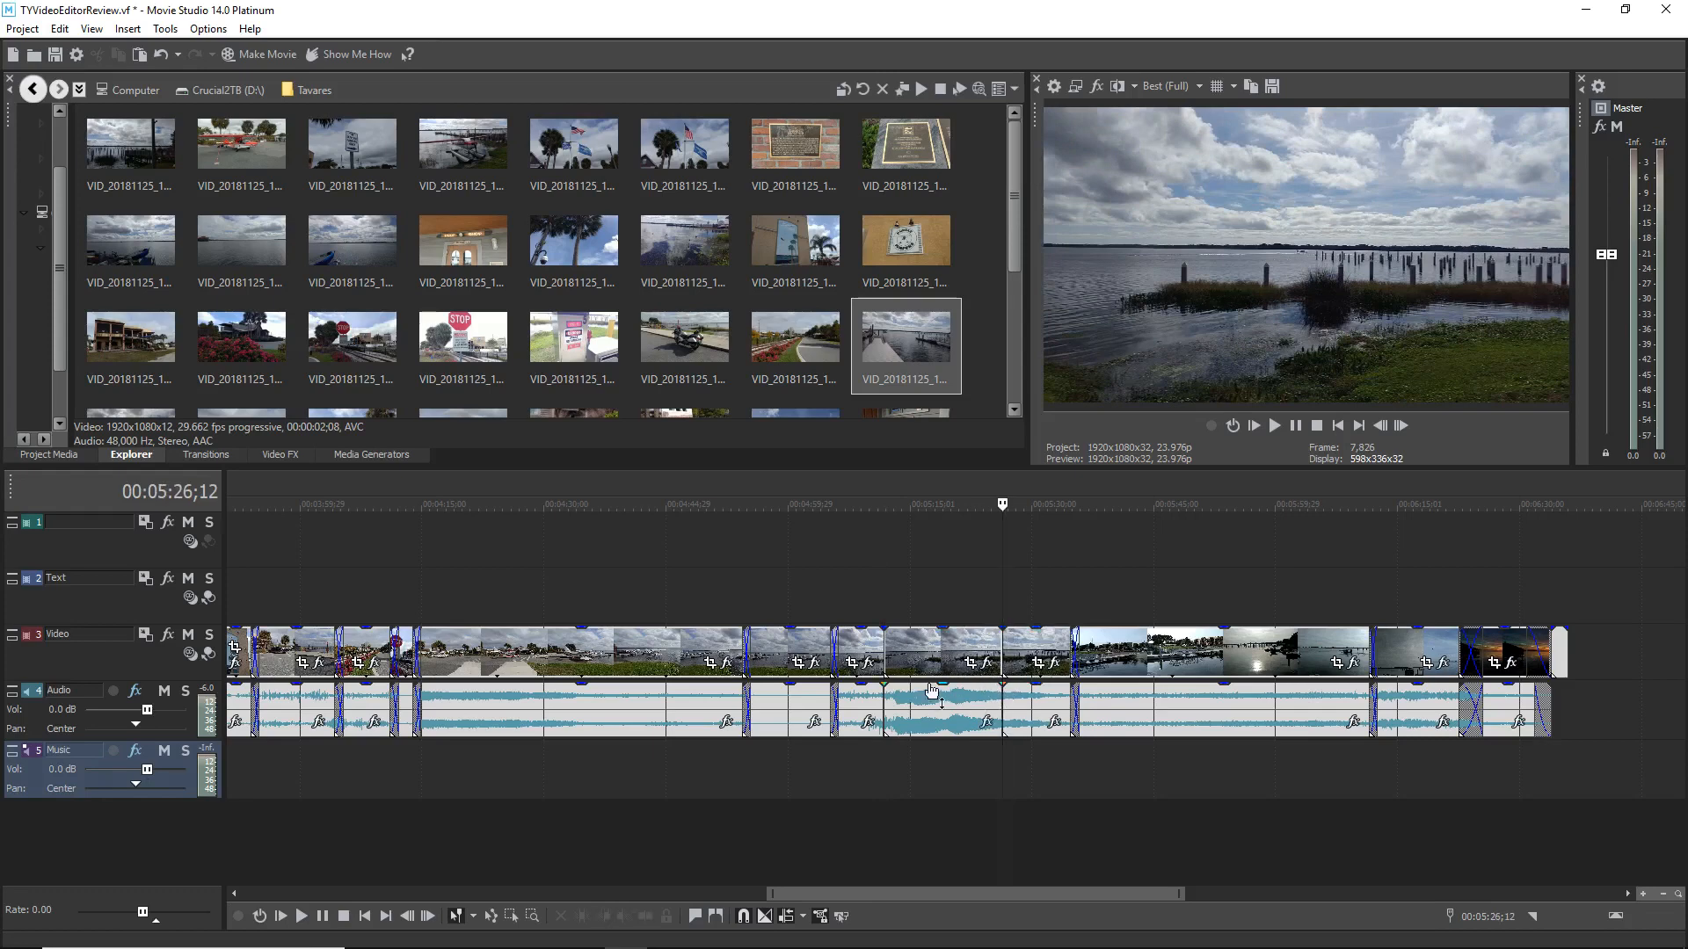
Step: Lower the audio gain of the lakeshore clip's middle section, and move the playhead to 00:04:18;28 in the parked seaplane clip
drag(932, 691, 934, 710)
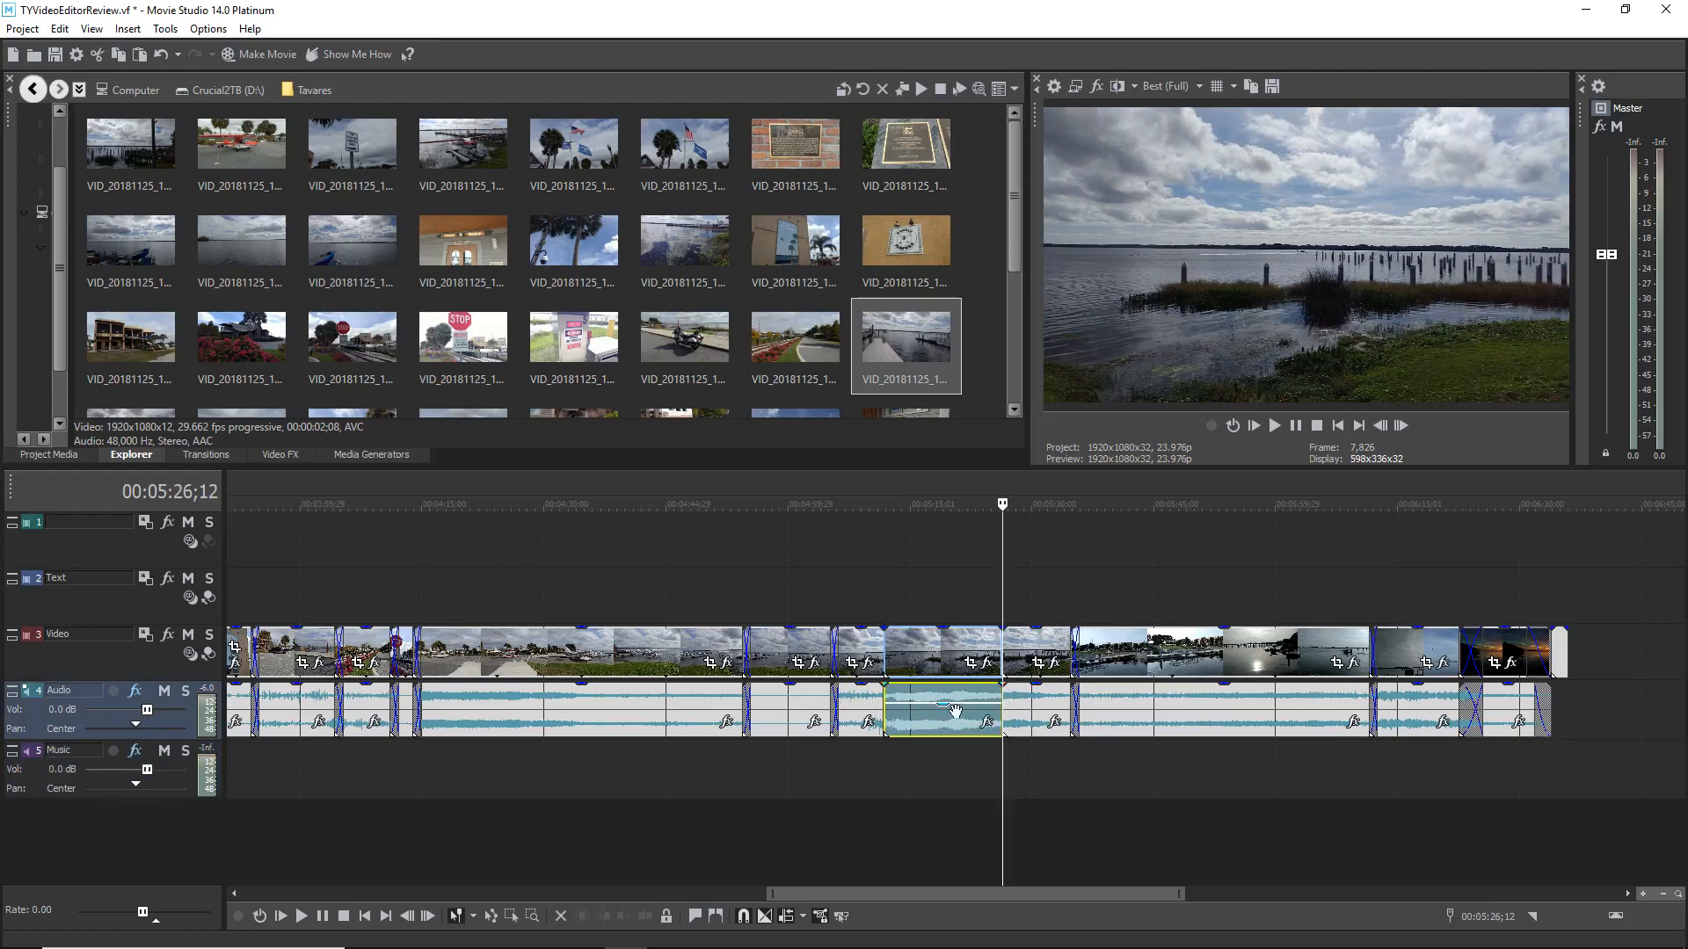
mouse_move(959, 707)
drag(960, 710, 961, 712)
click(453, 757)
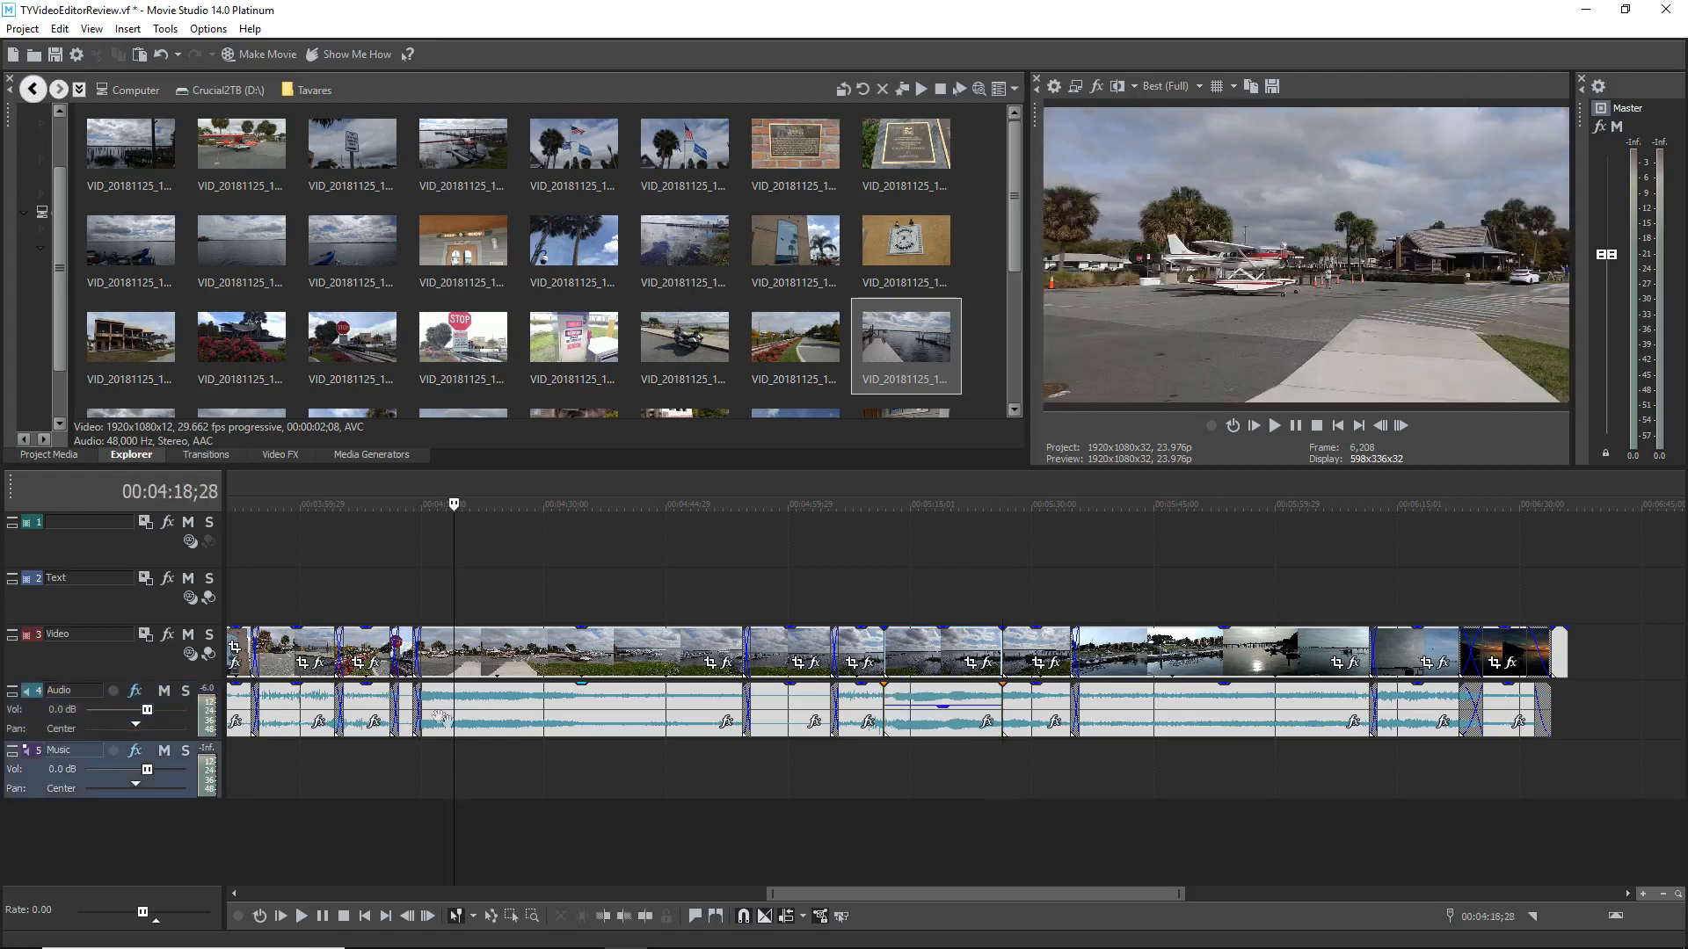
Step: Split the parked seaplane clip and its audio at 00:04:34;01 and lower the audio gain of the part before the cut
click(576, 745)
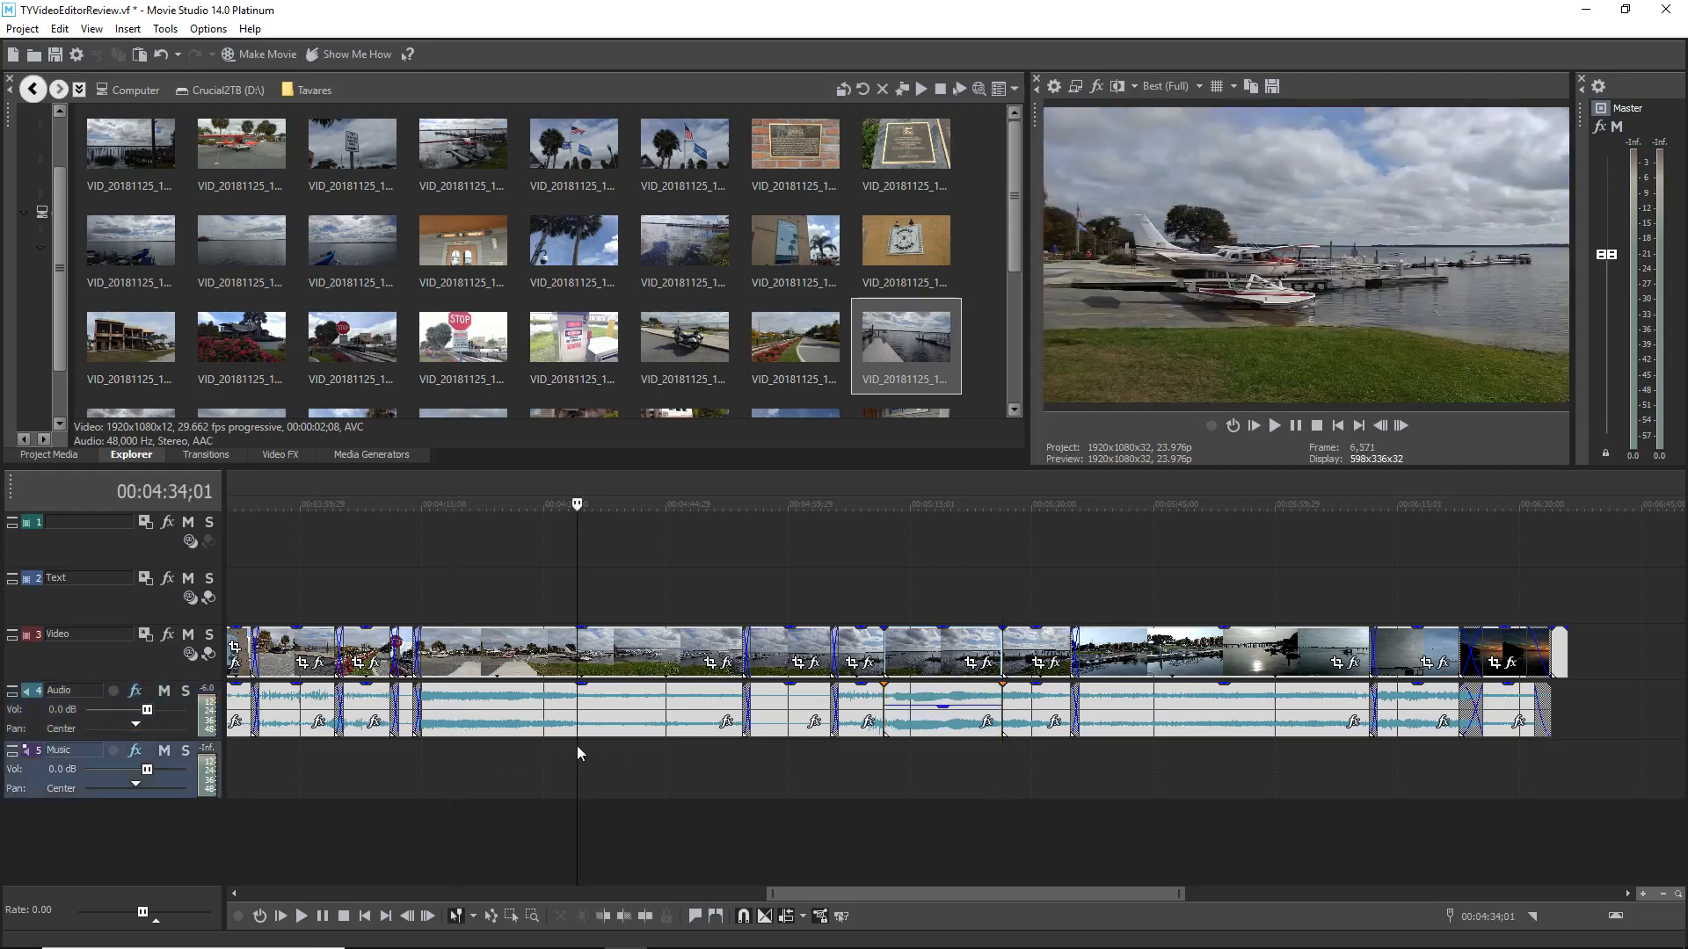
key(s)
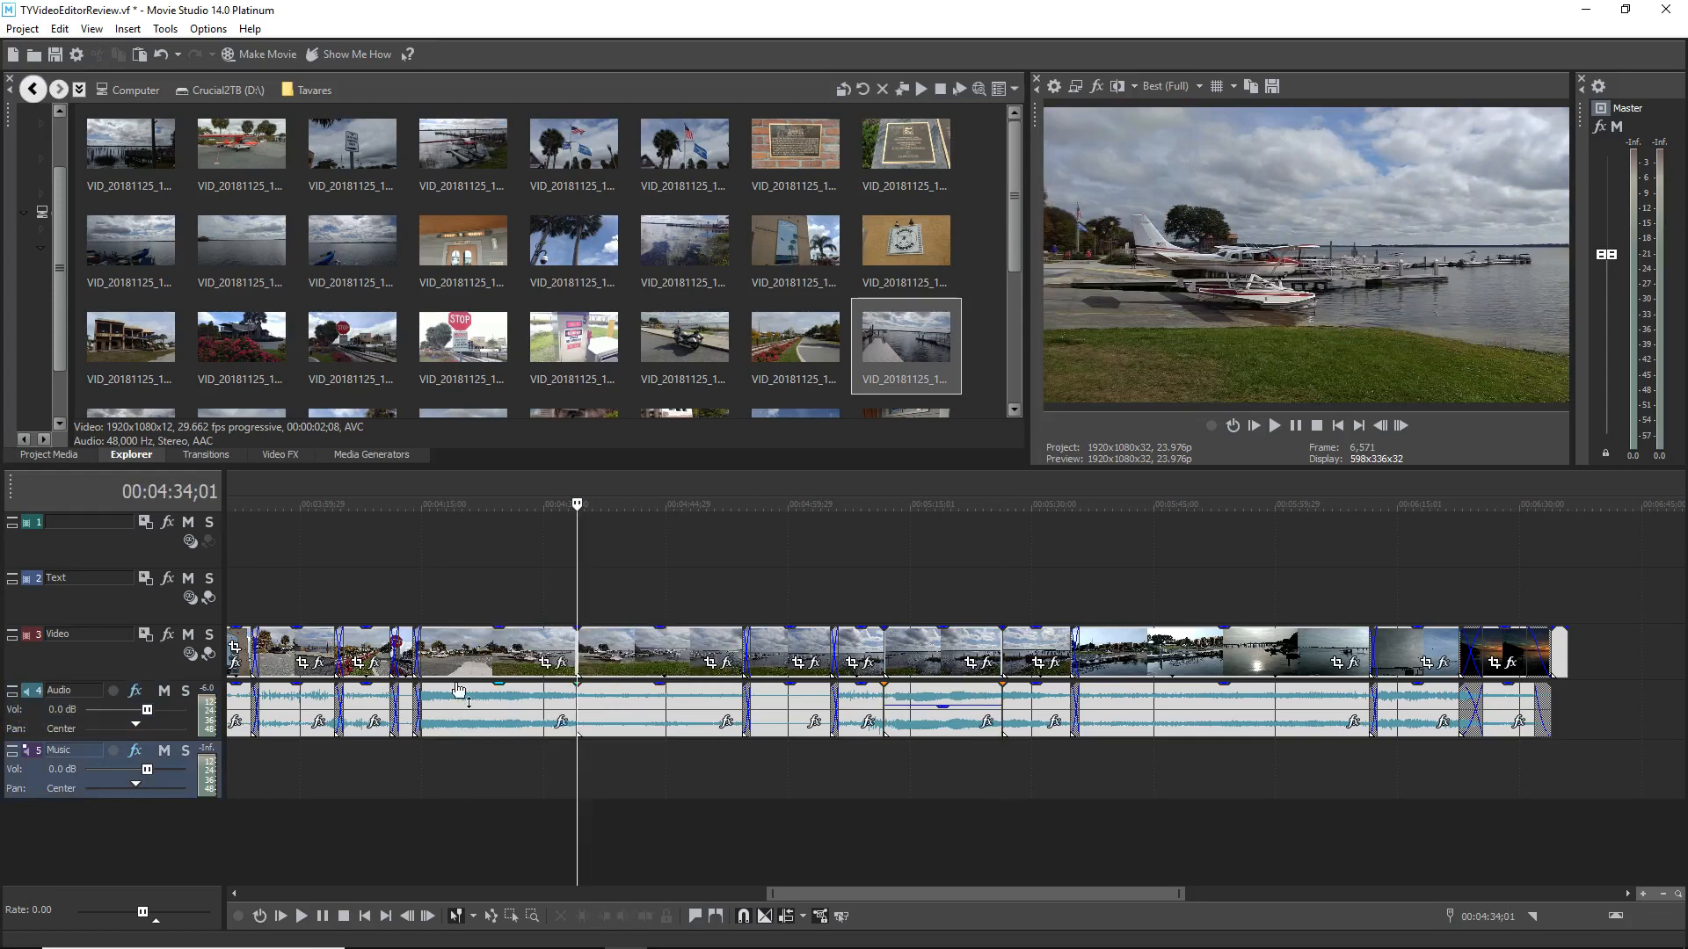
click(458, 690)
drag(458, 690, 464, 703)
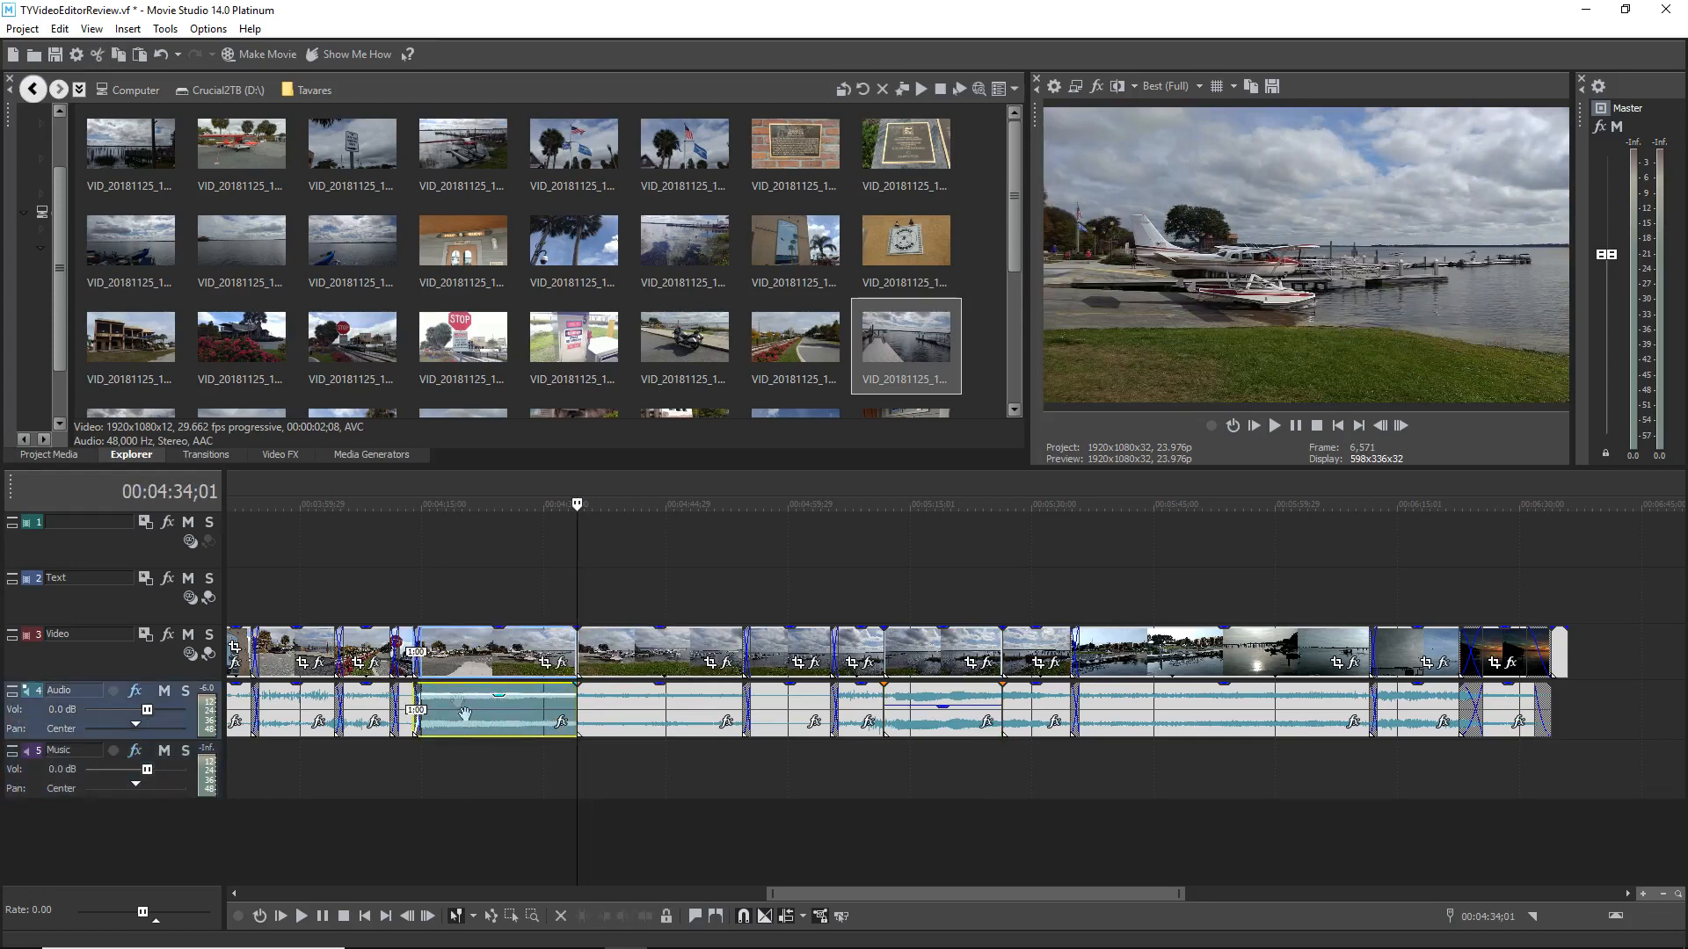
click(483, 750)
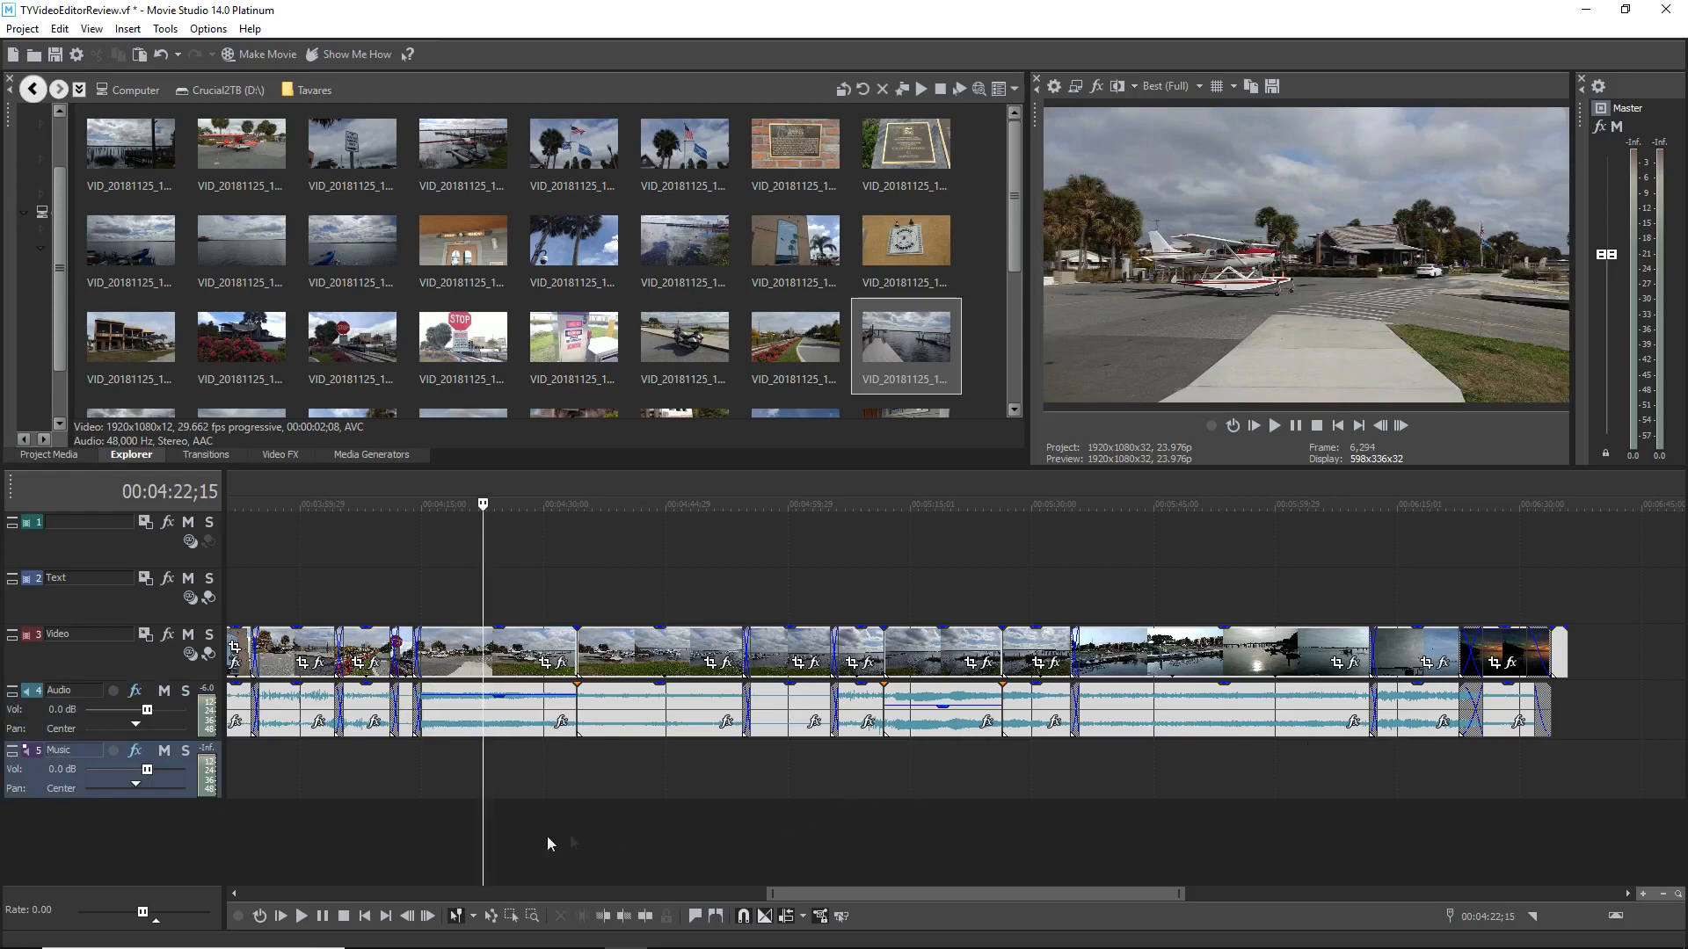
Step: Lower the audio gain of the already reduced seaplane boardwalk section around 00:03:07;23 slightly further
scroll(642, 773, down, 2)
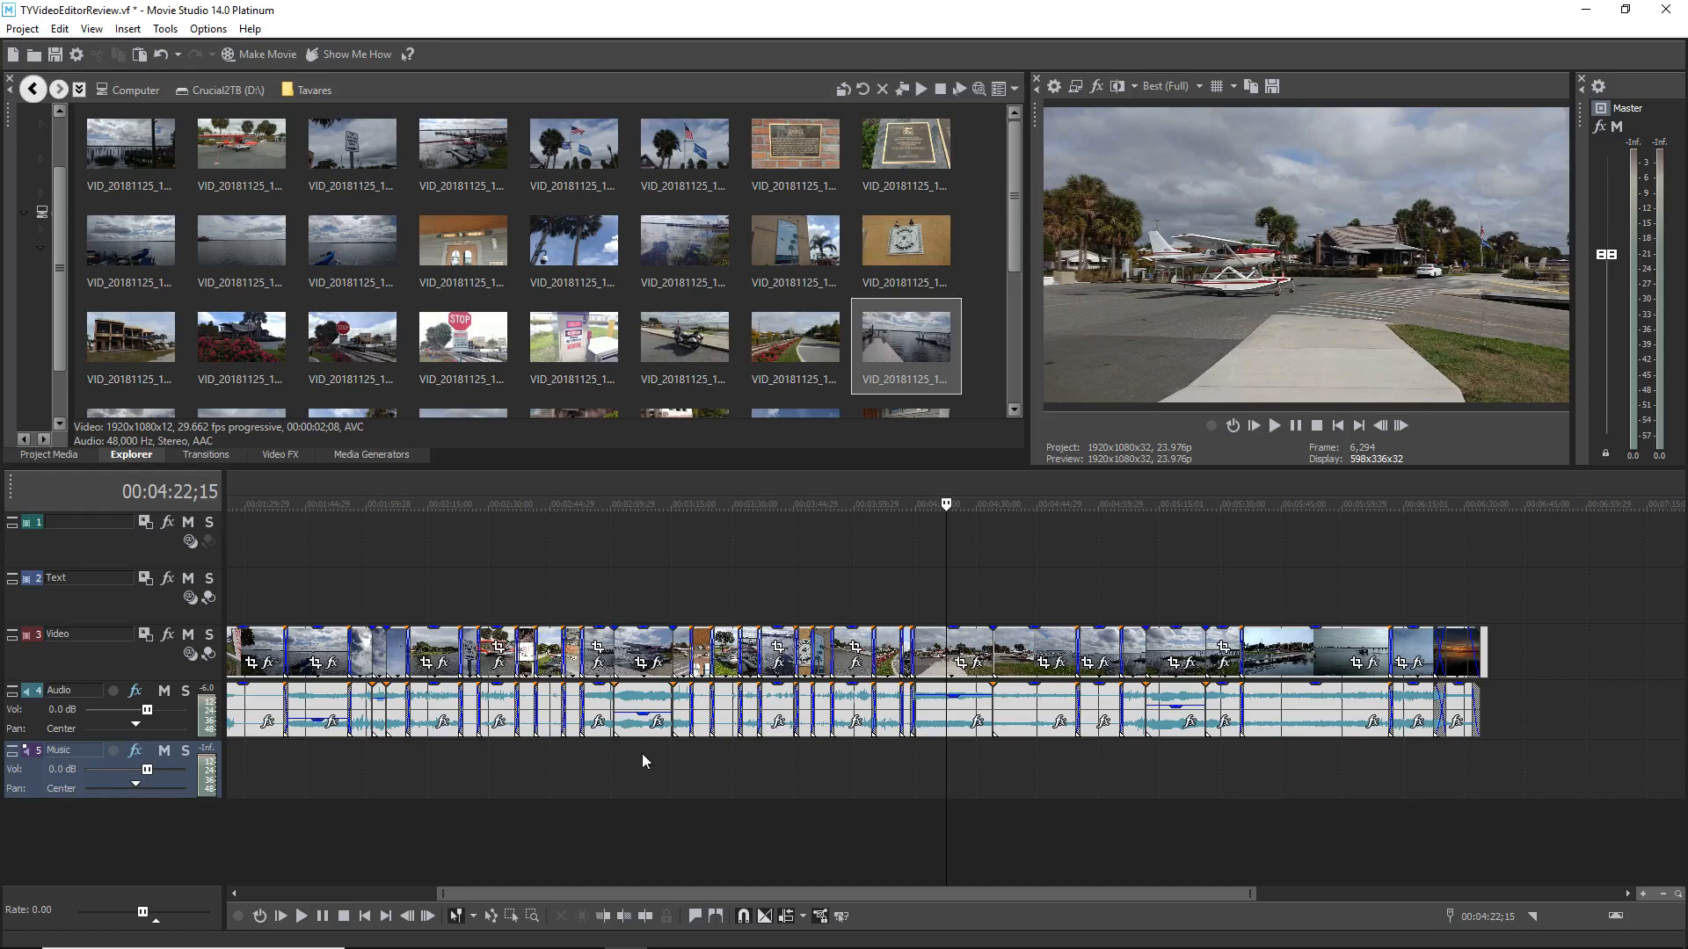
click(642, 753)
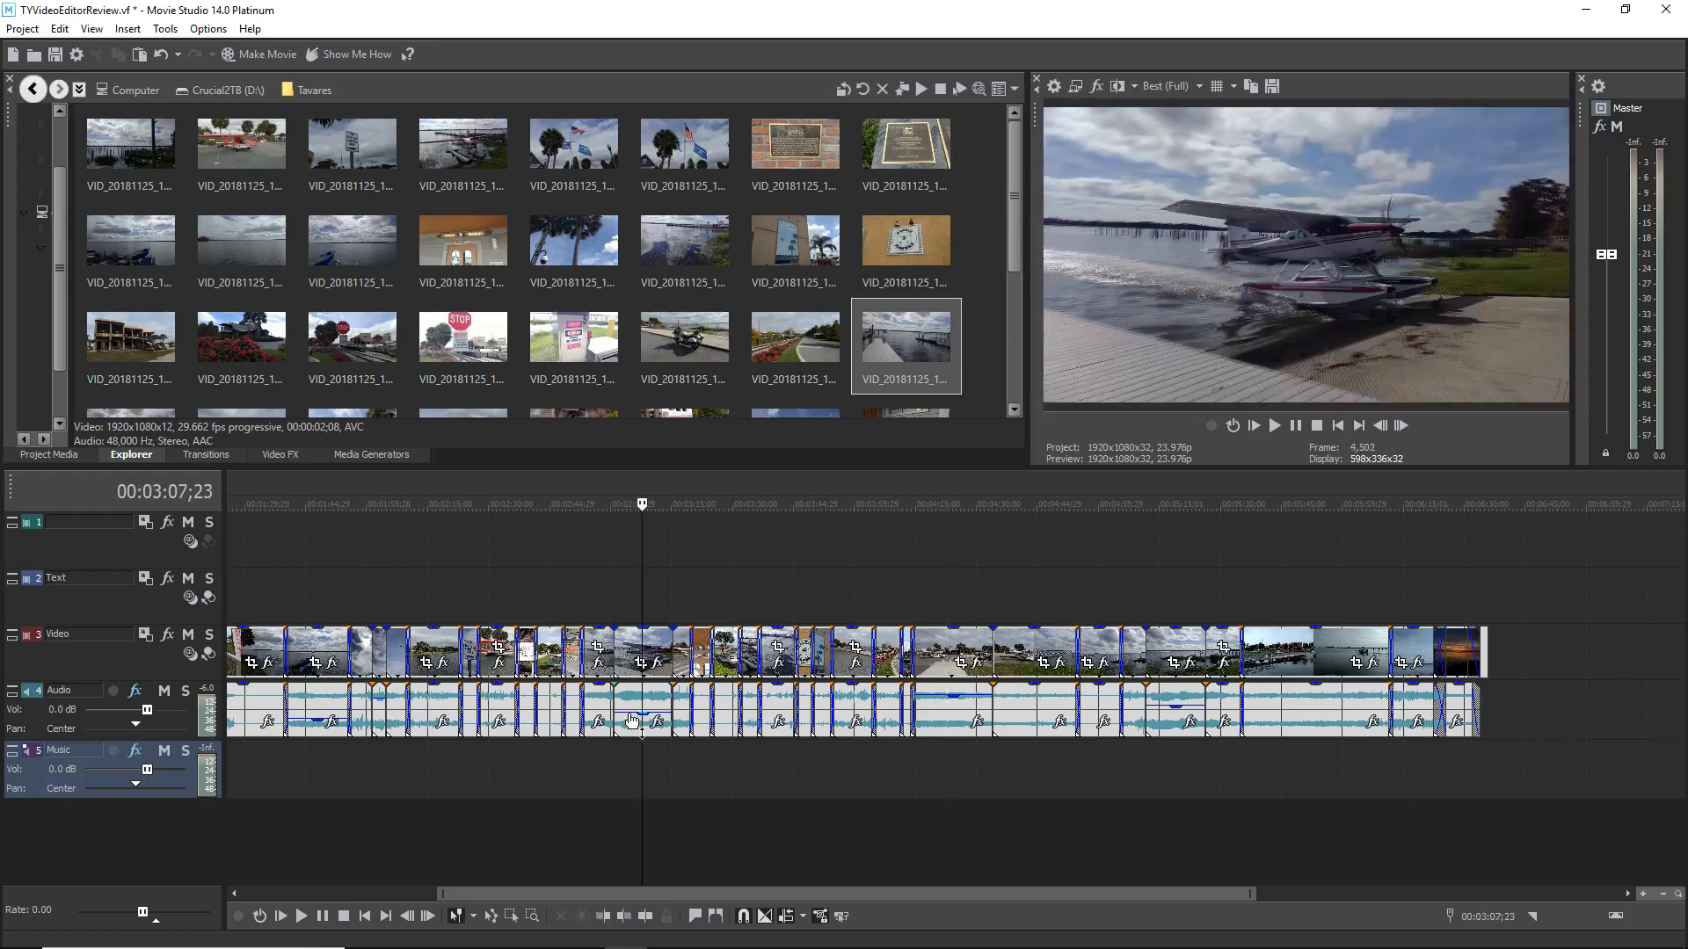
mouse_move(629, 714)
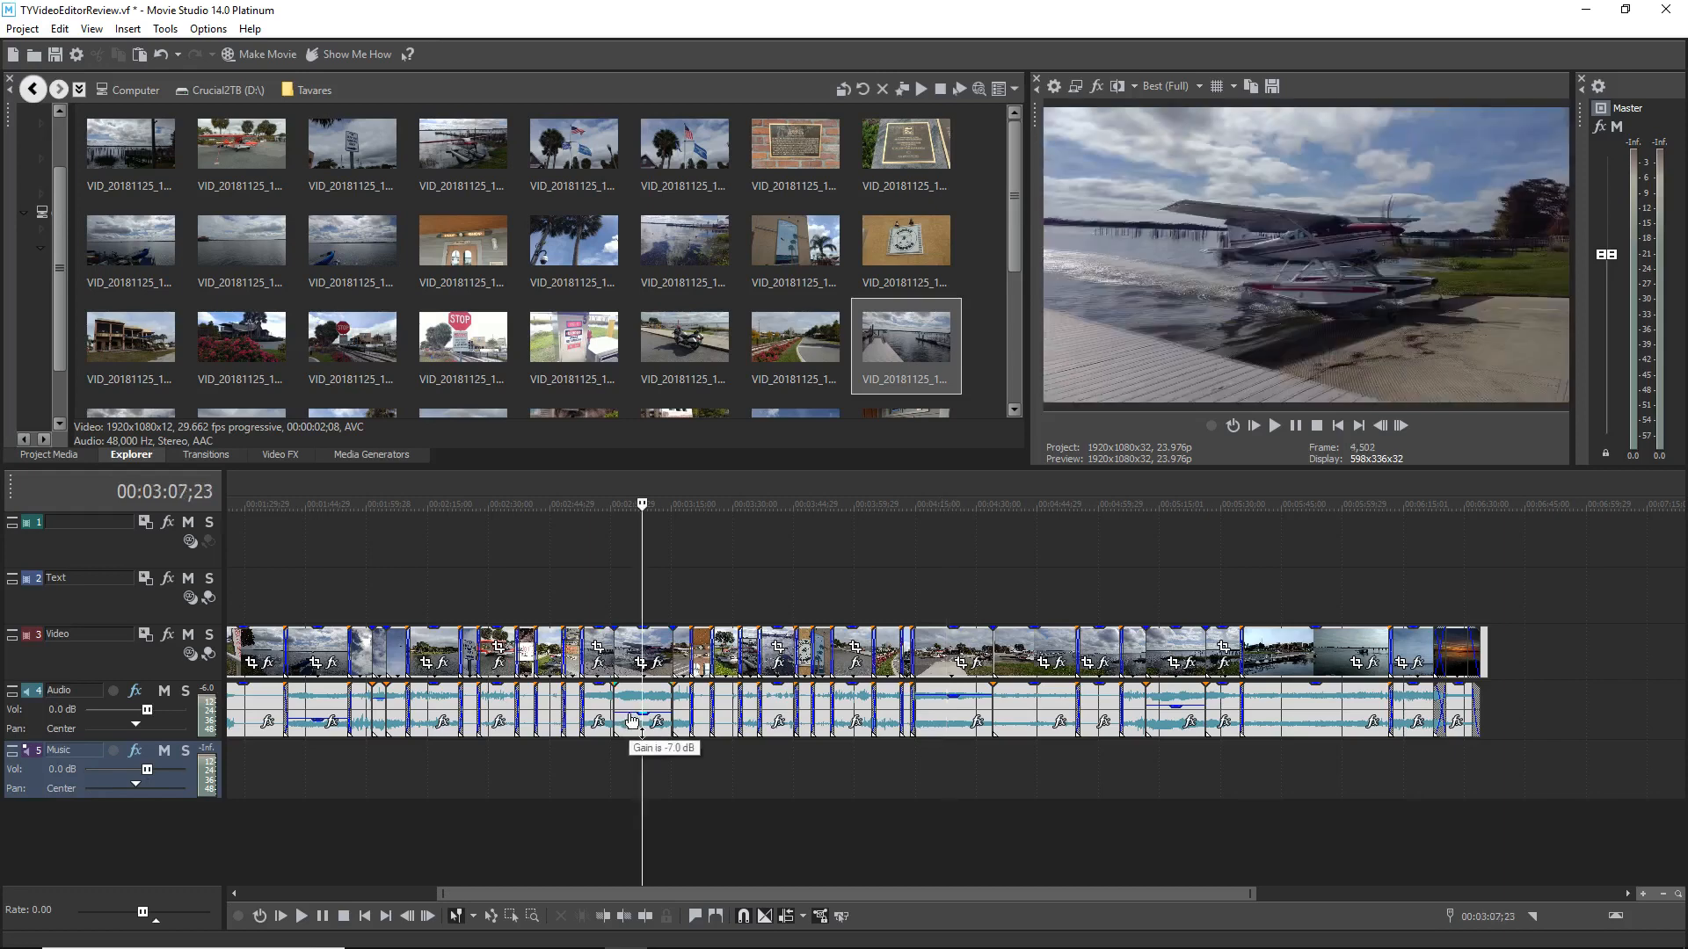
drag(631, 719, 630, 723)
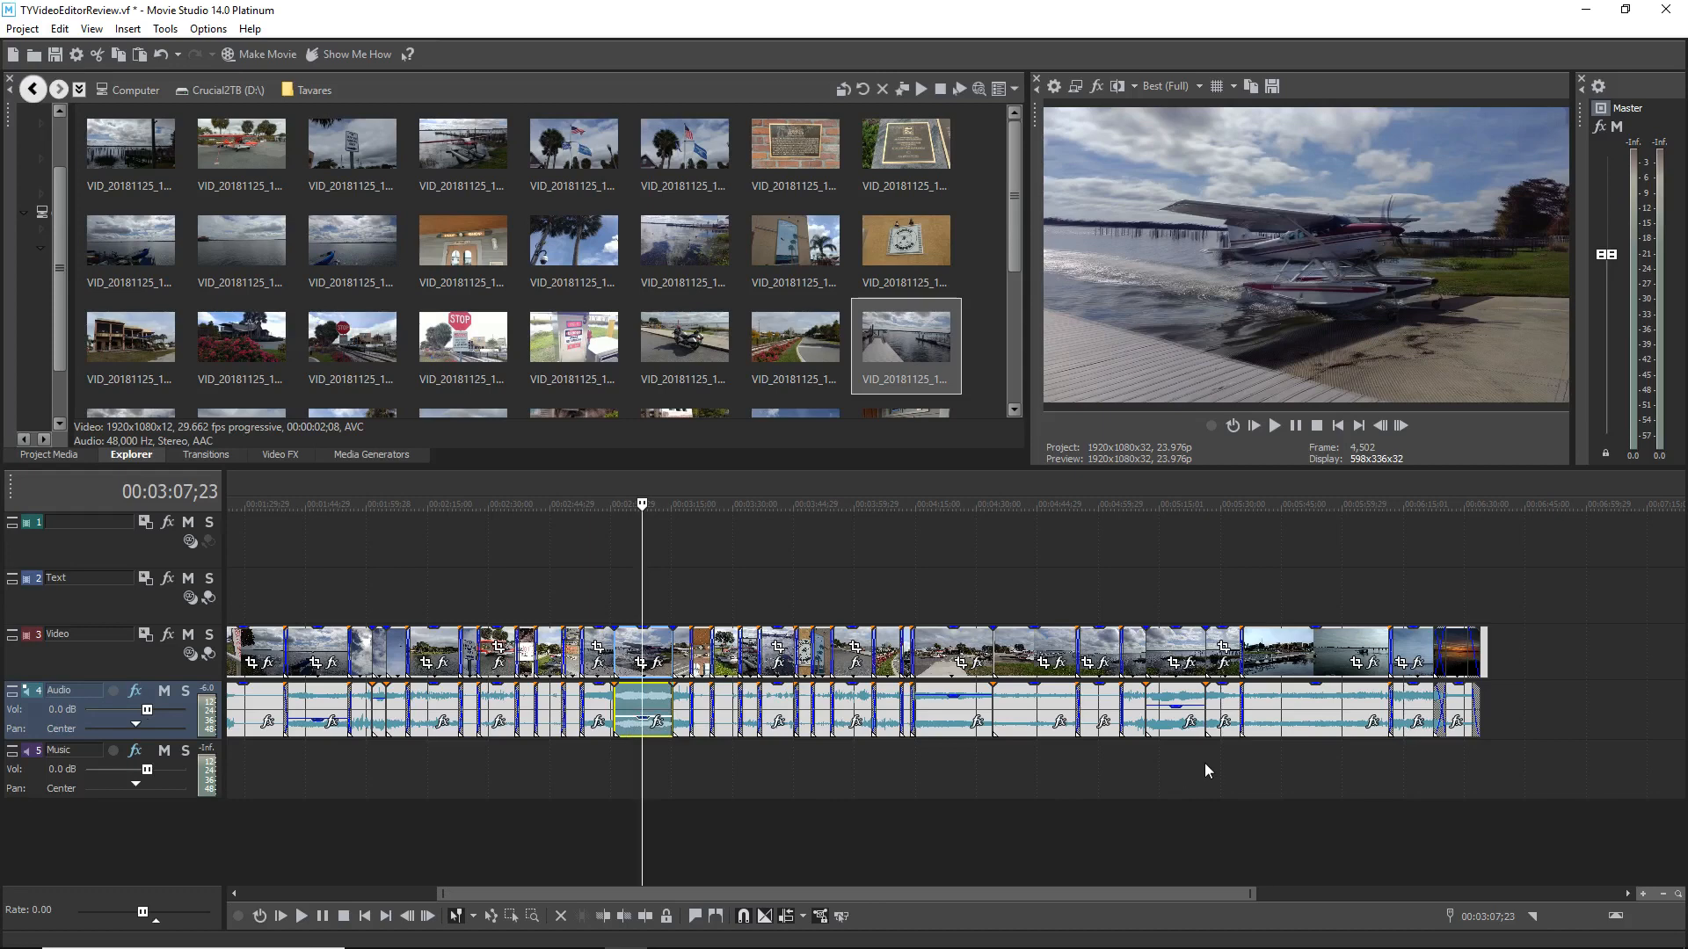
Step: Review the lakeshore, parked seaplane, dock and sunset clips for remaining loud audio, playing the dock clip from 00:05:52;03
click(1170, 761)
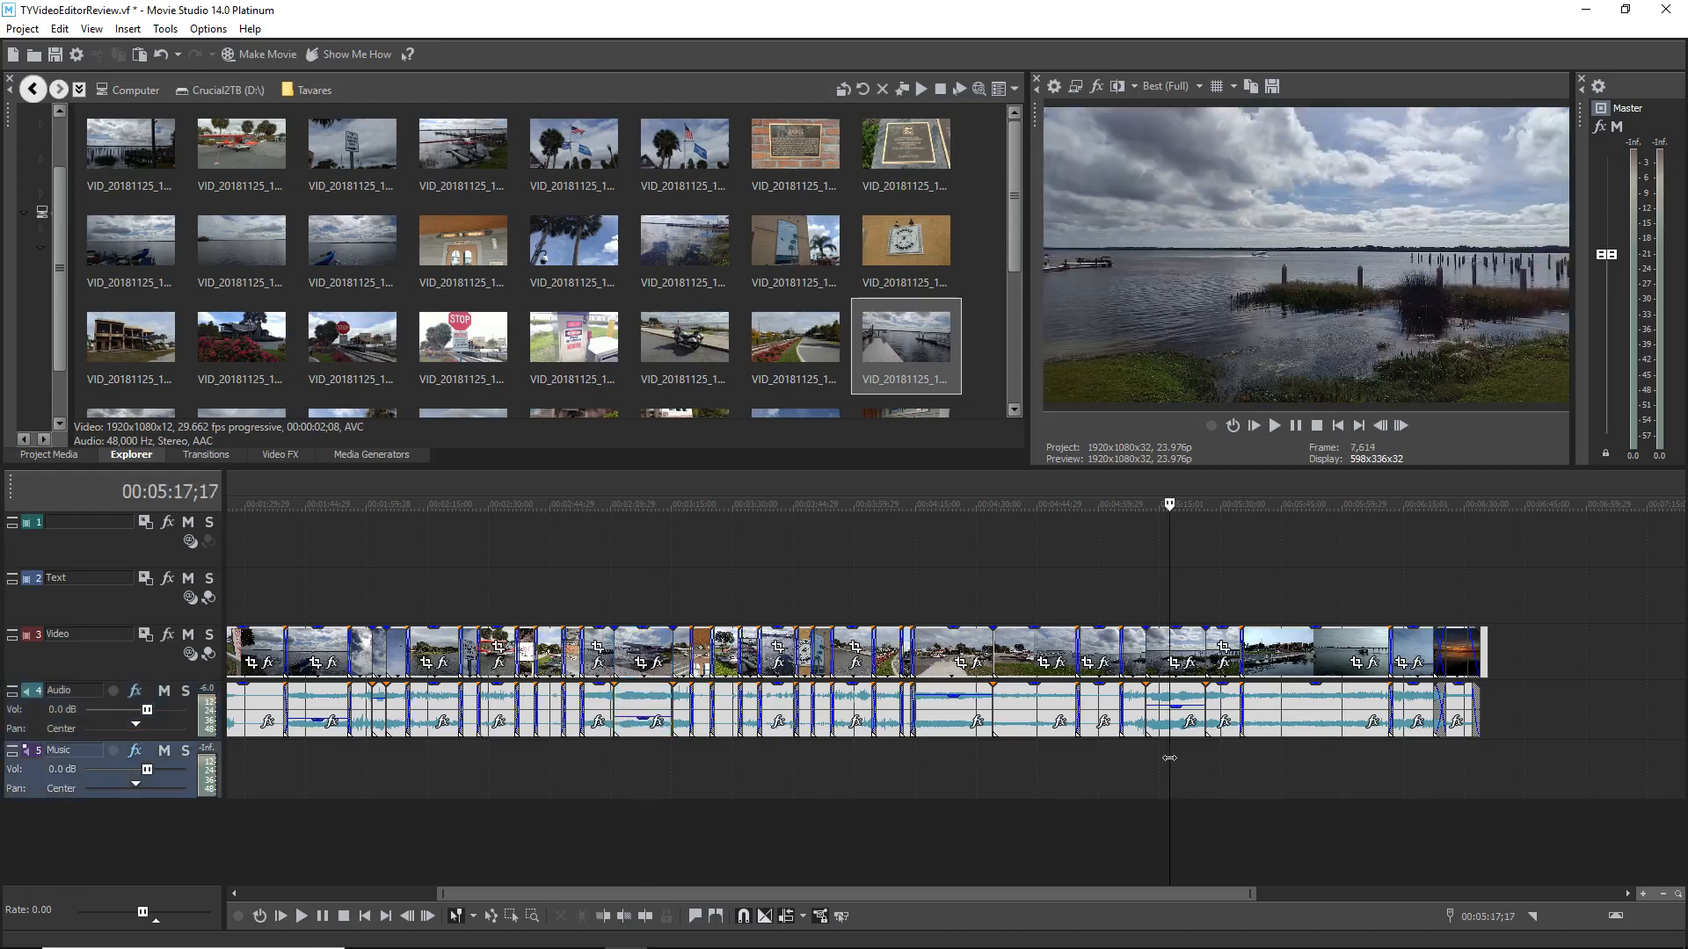
click(946, 761)
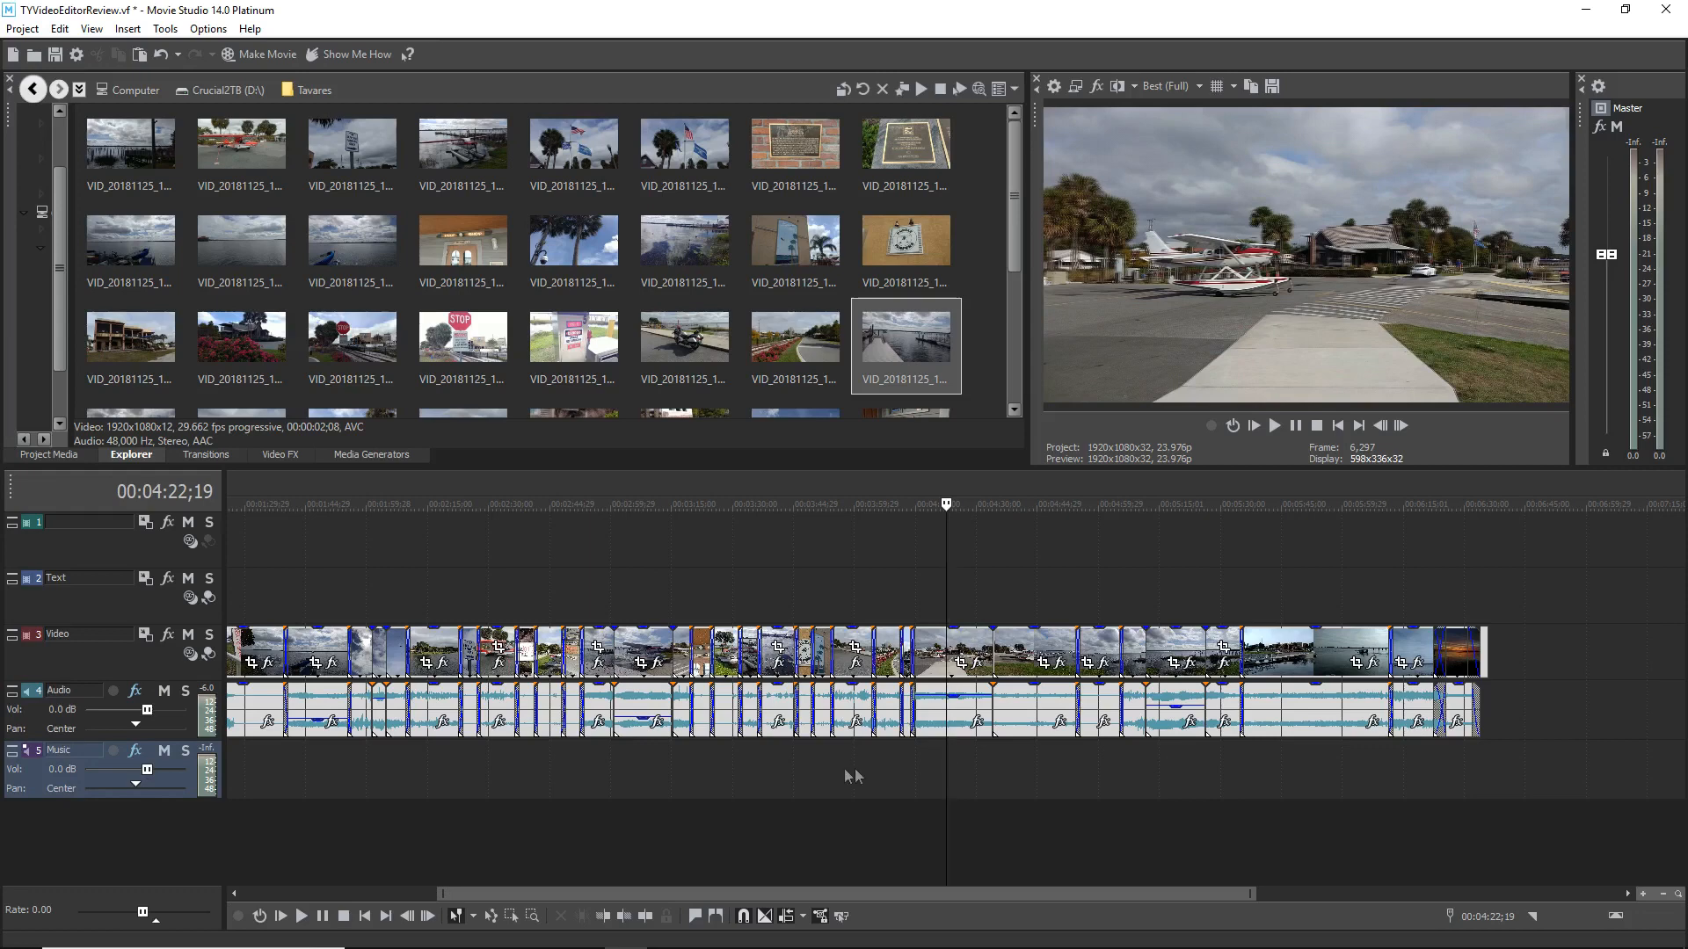
click(1406, 763)
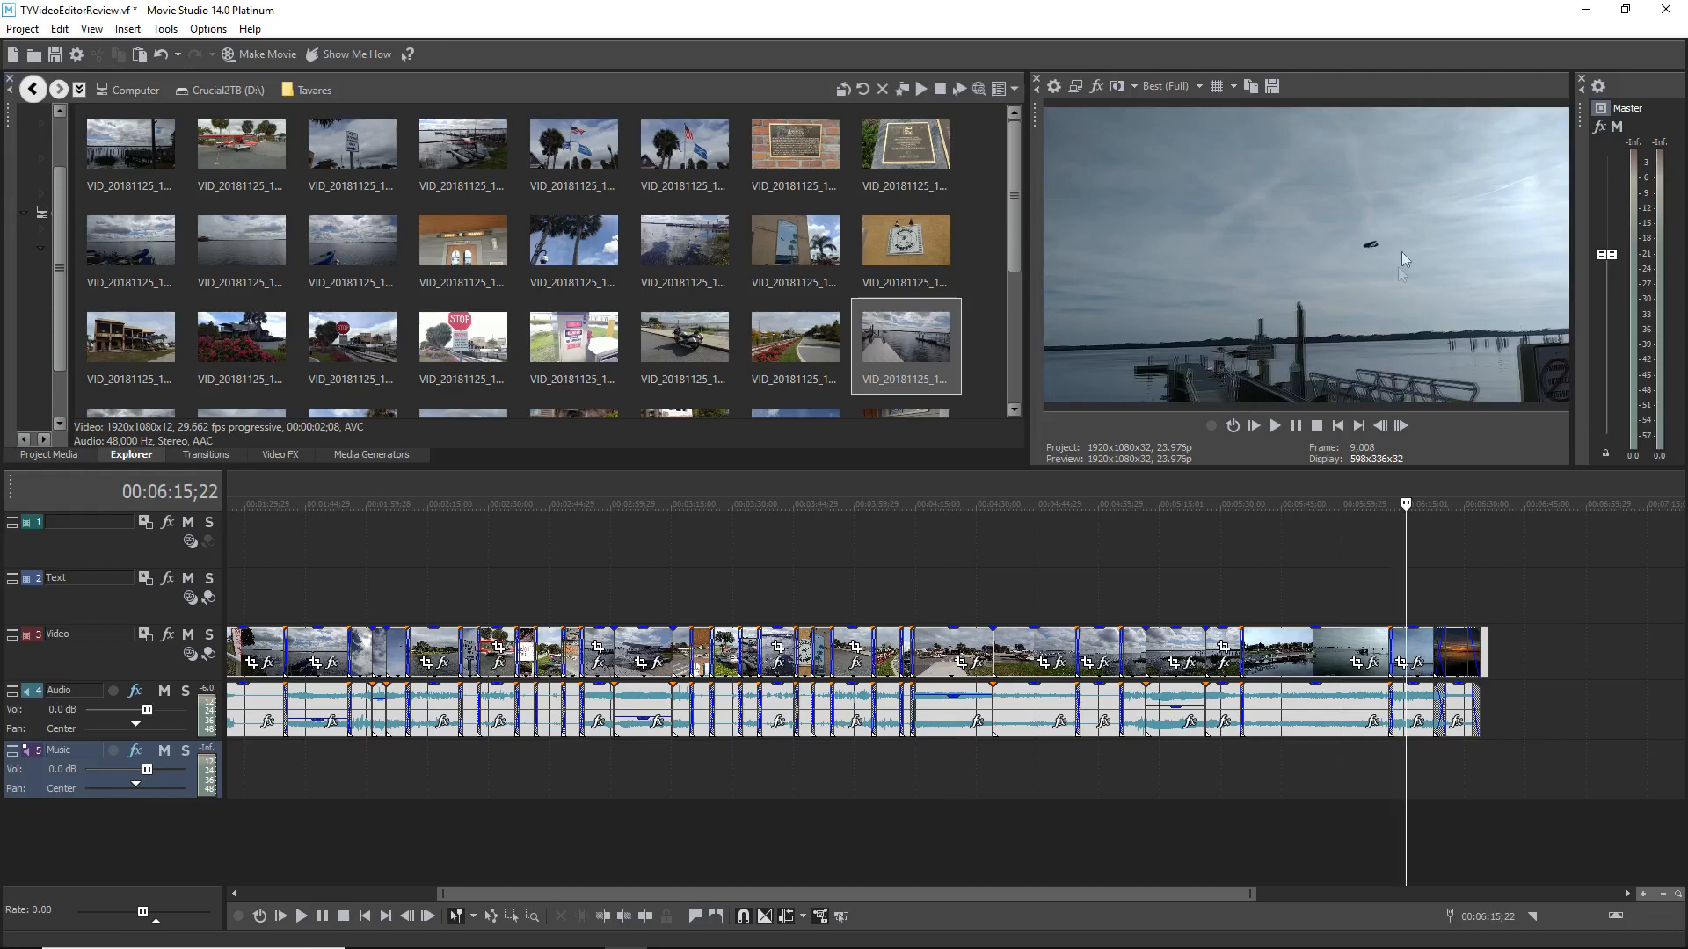
click(1337, 763)
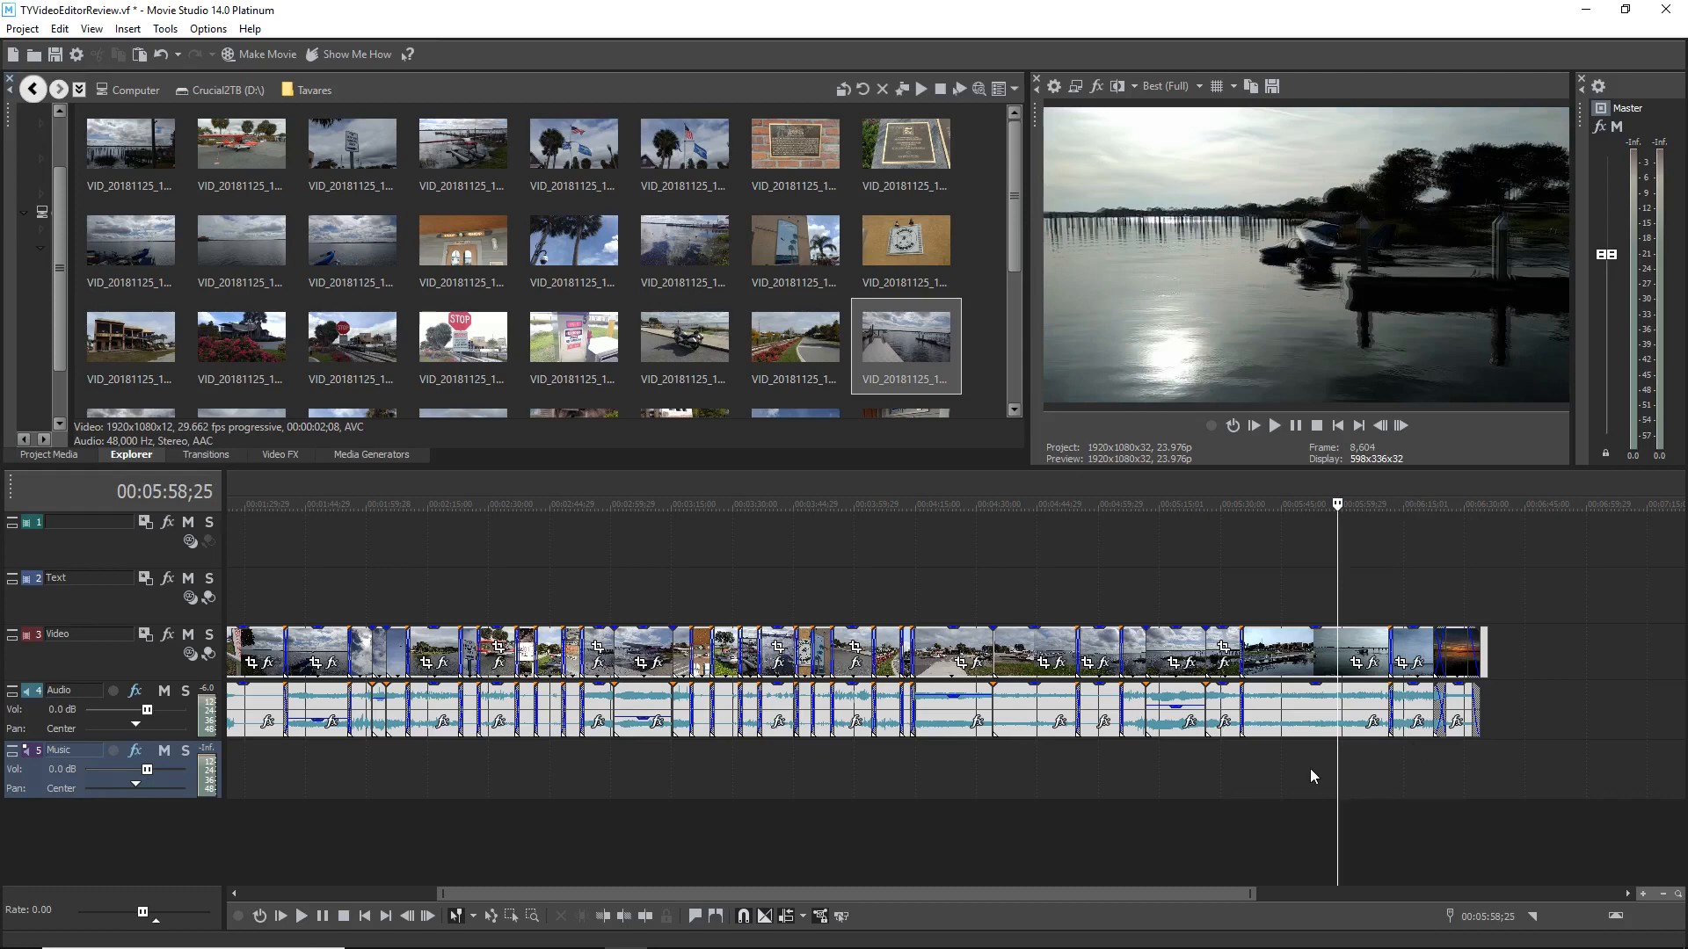
click(1310, 768)
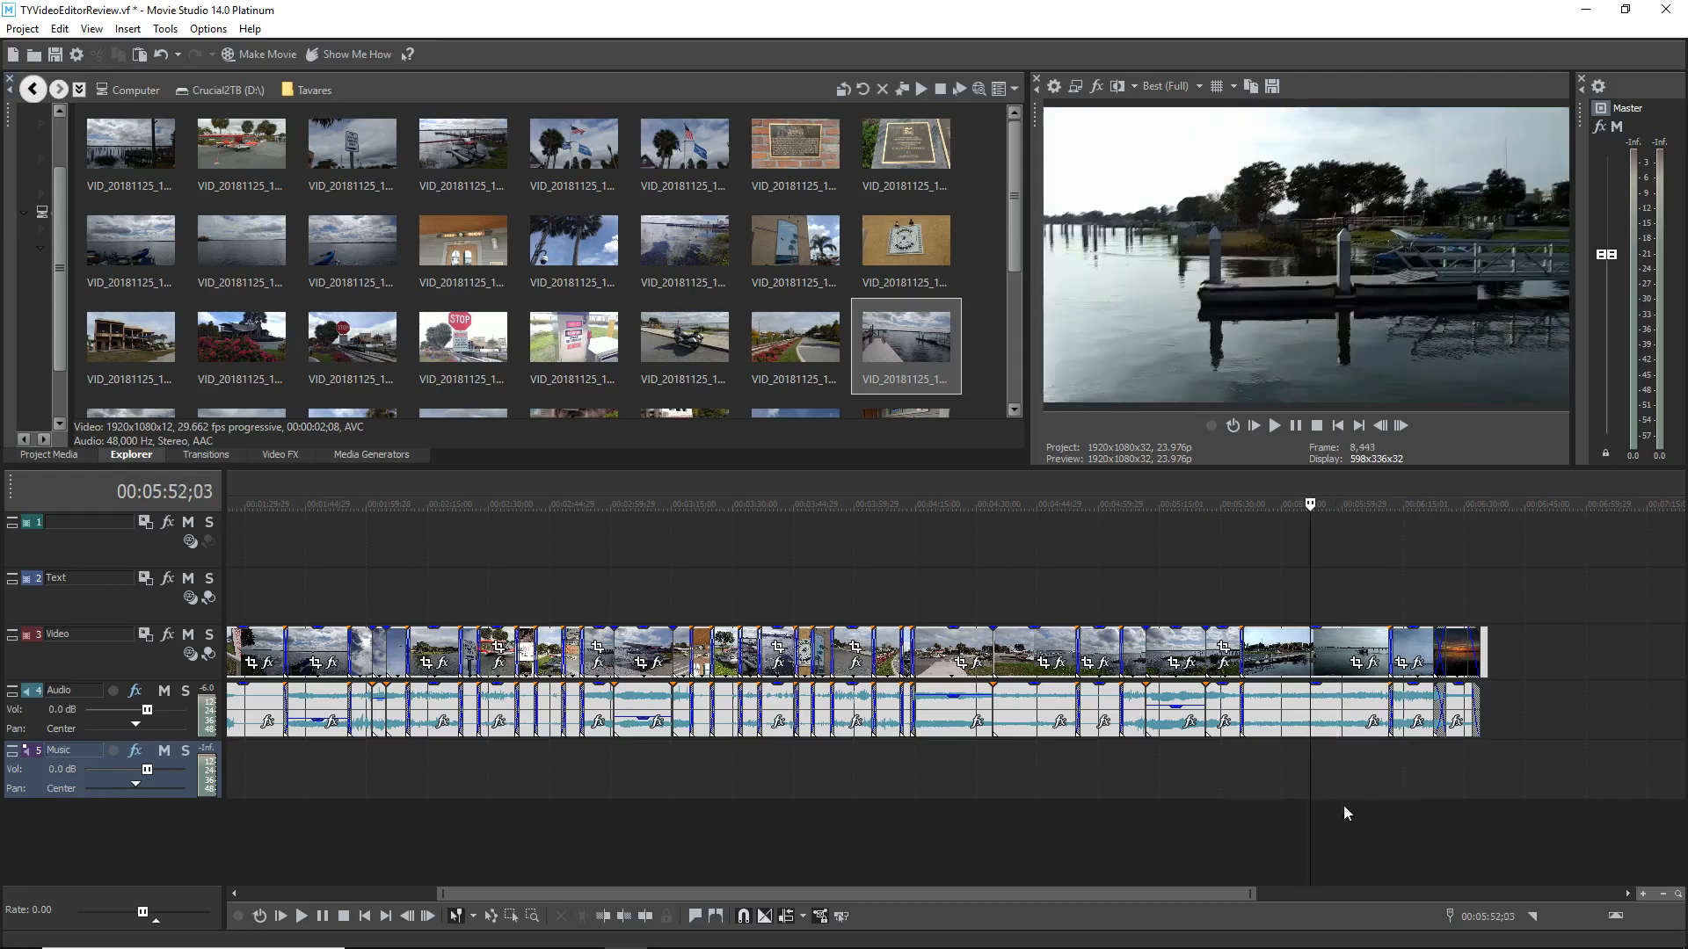
key(space)
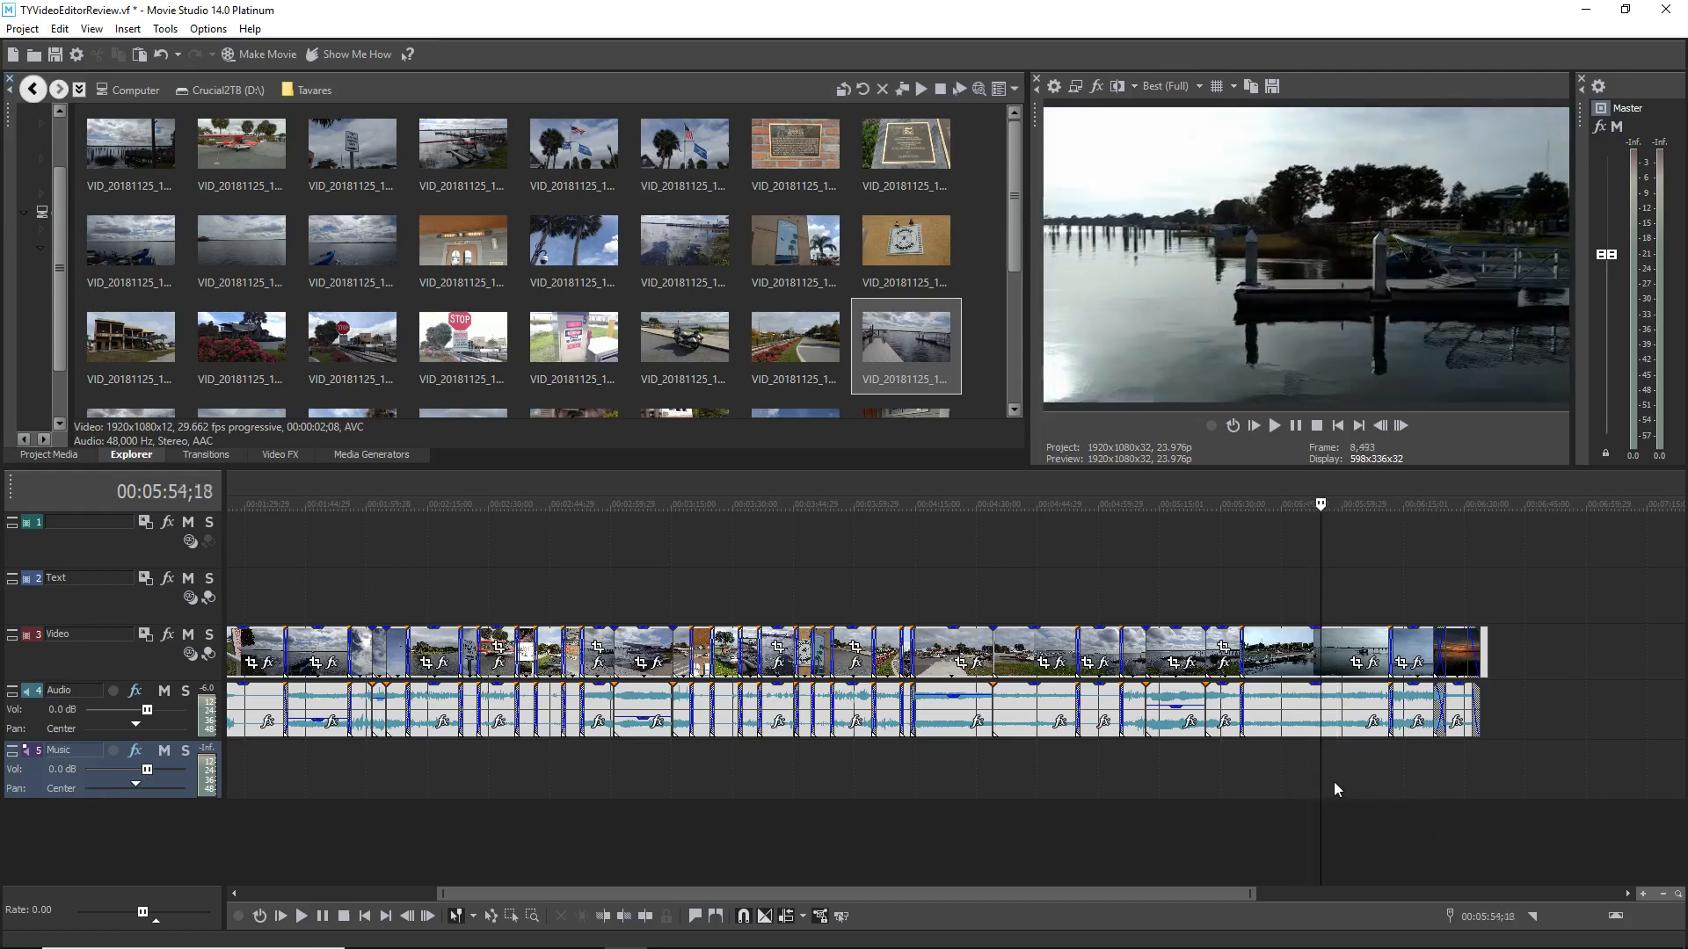
key(space)
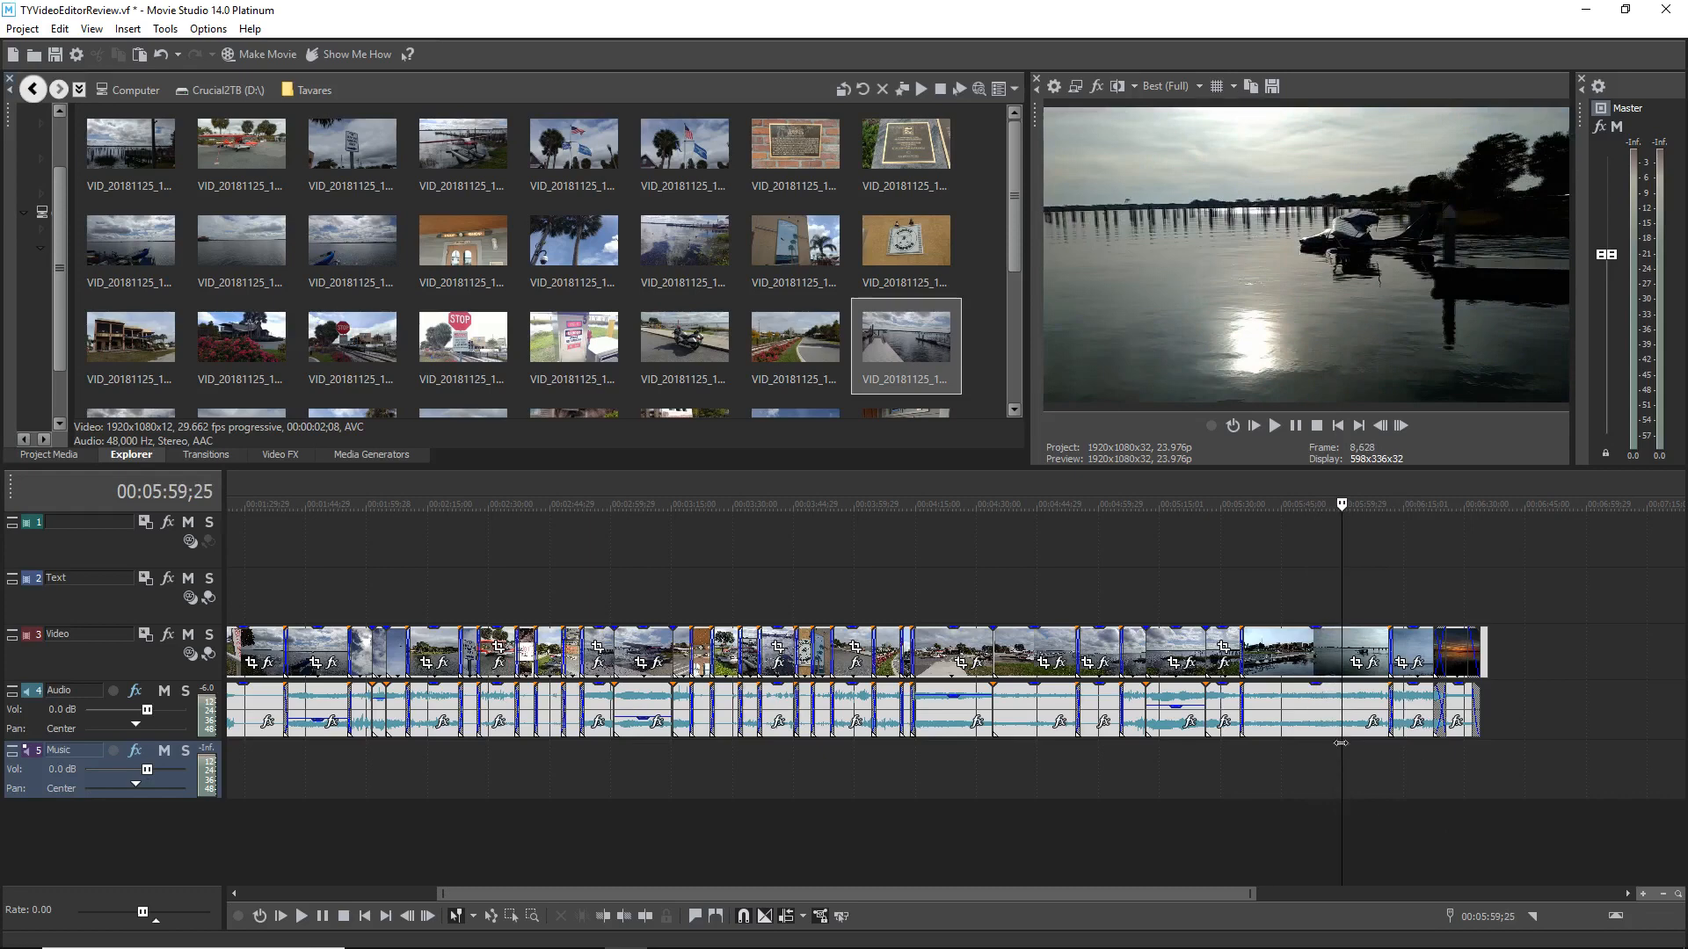
click(1412, 762)
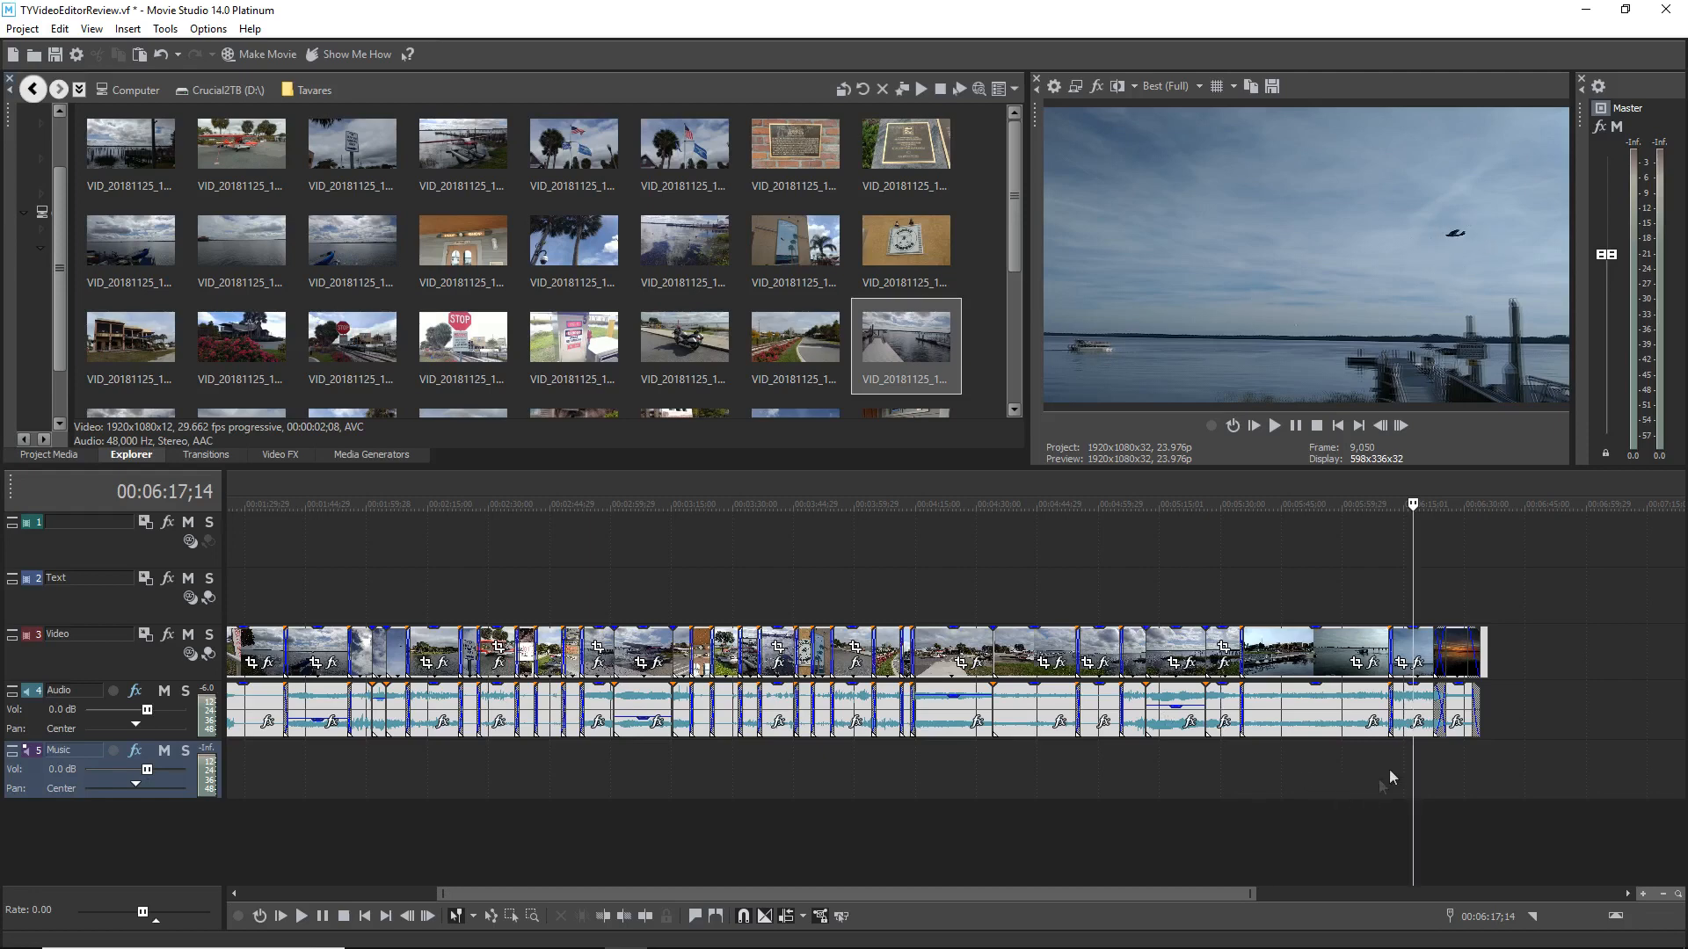
click(1453, 758)
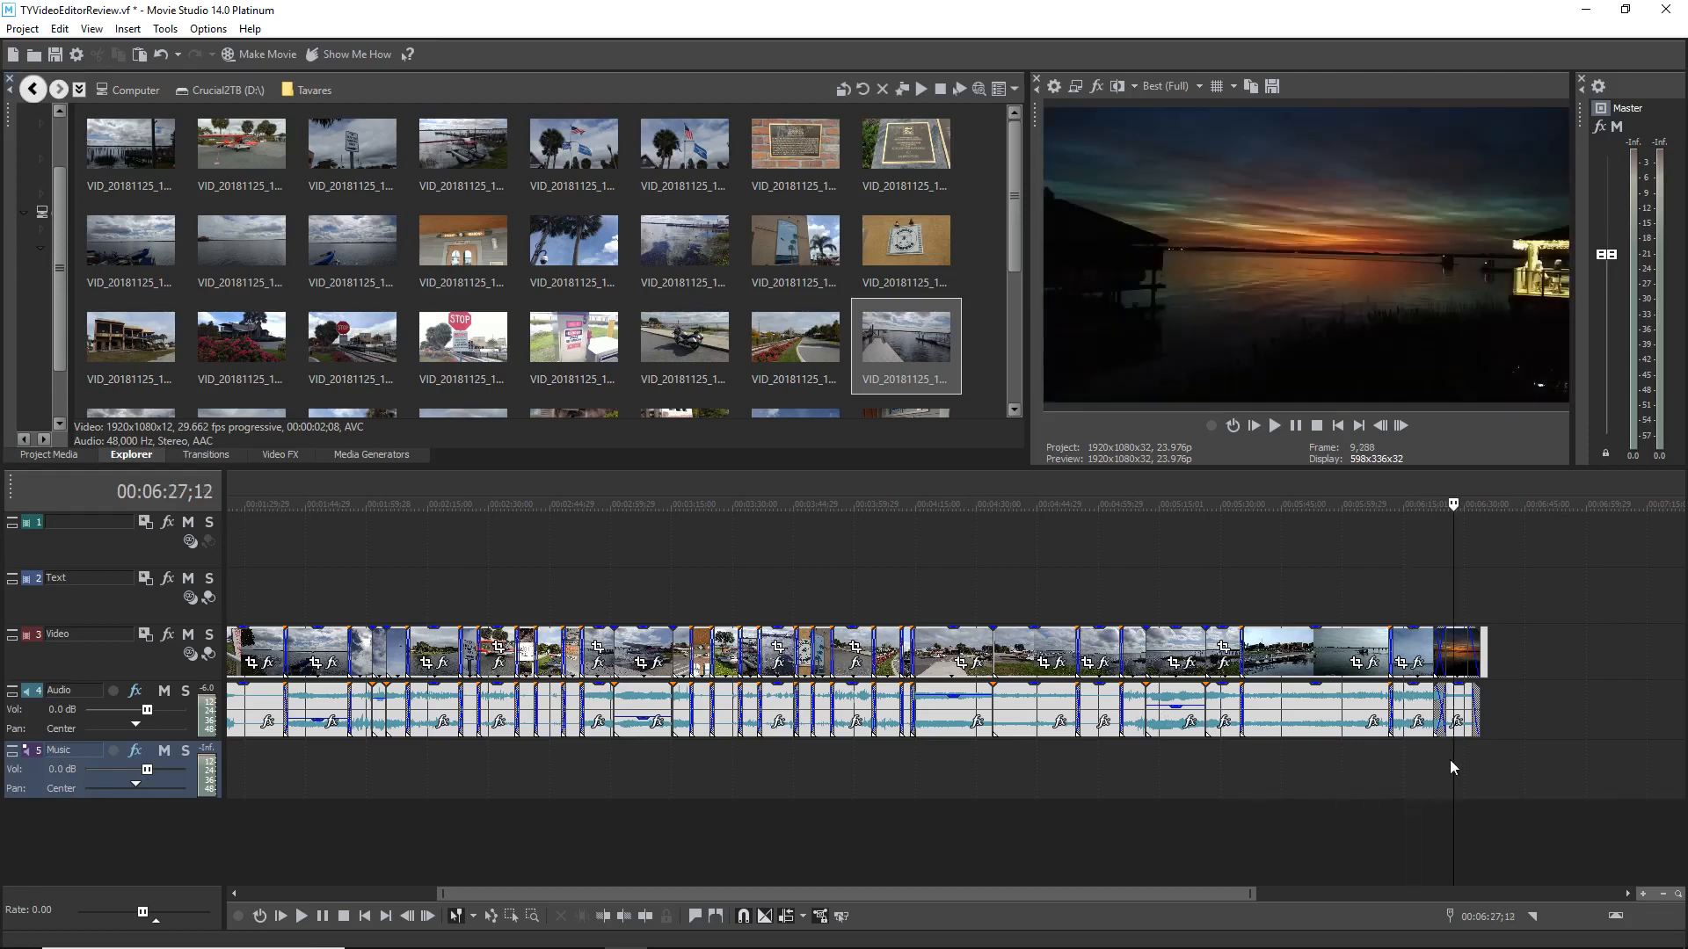
Step: Check the opening title cards and the text overlay above the empty stretch before the first footage clip
click(1091, 814)
scroll(376, 765, down, 3)
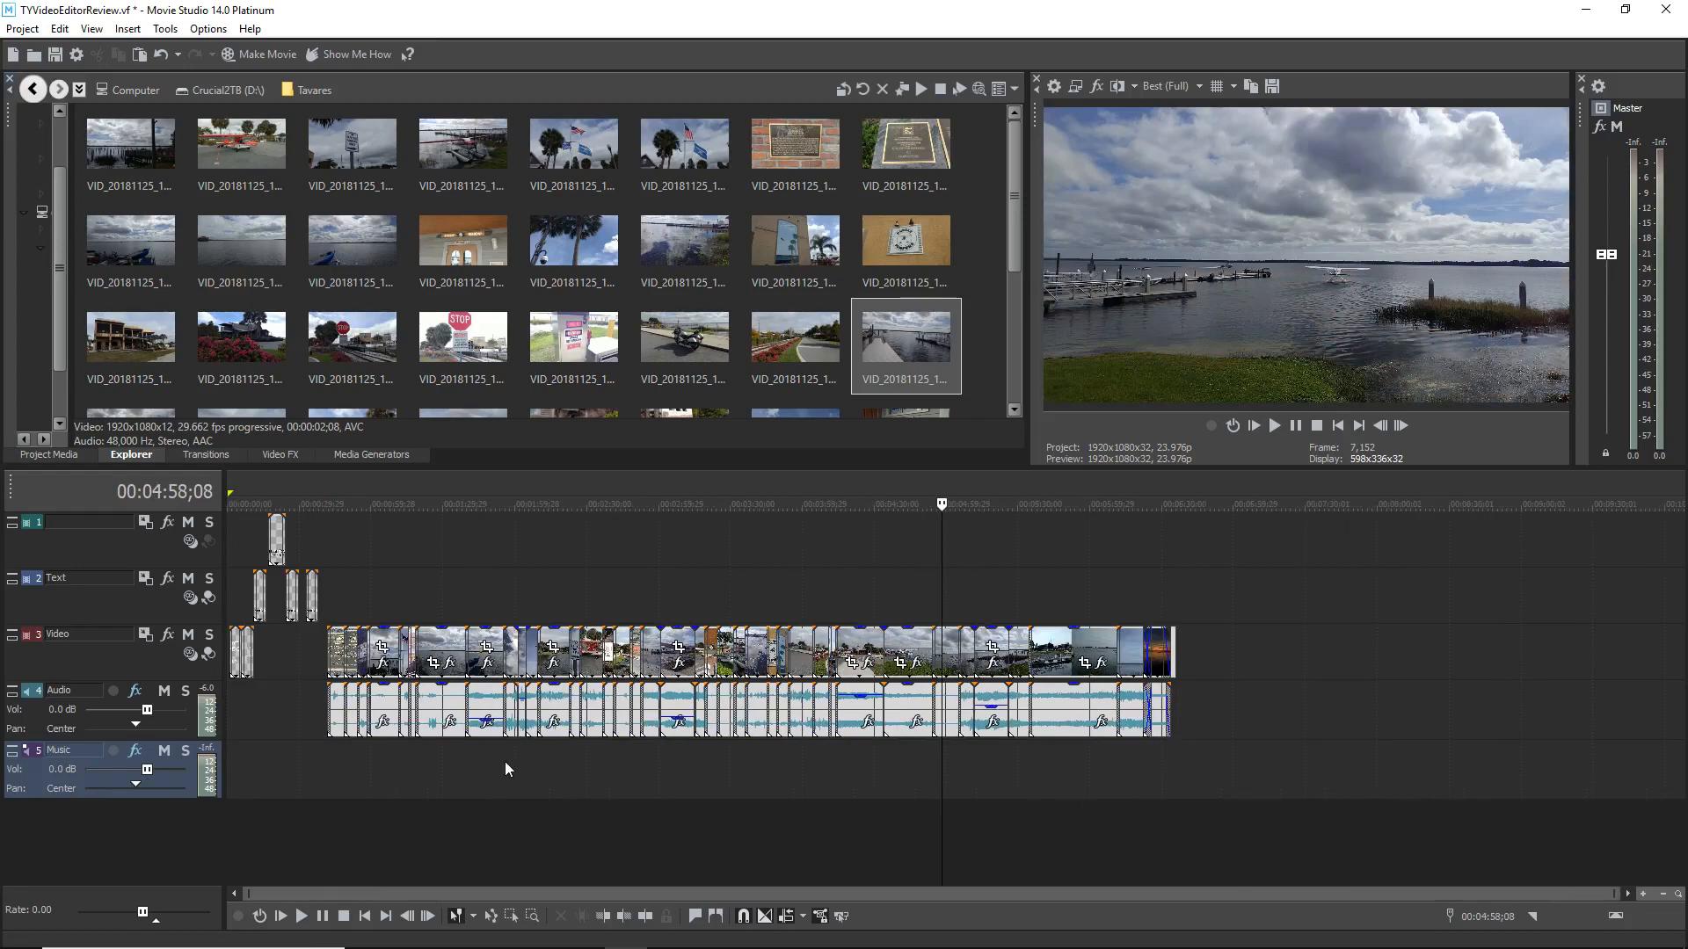
click(235, 697)
scroll(292, 705, up, 3)
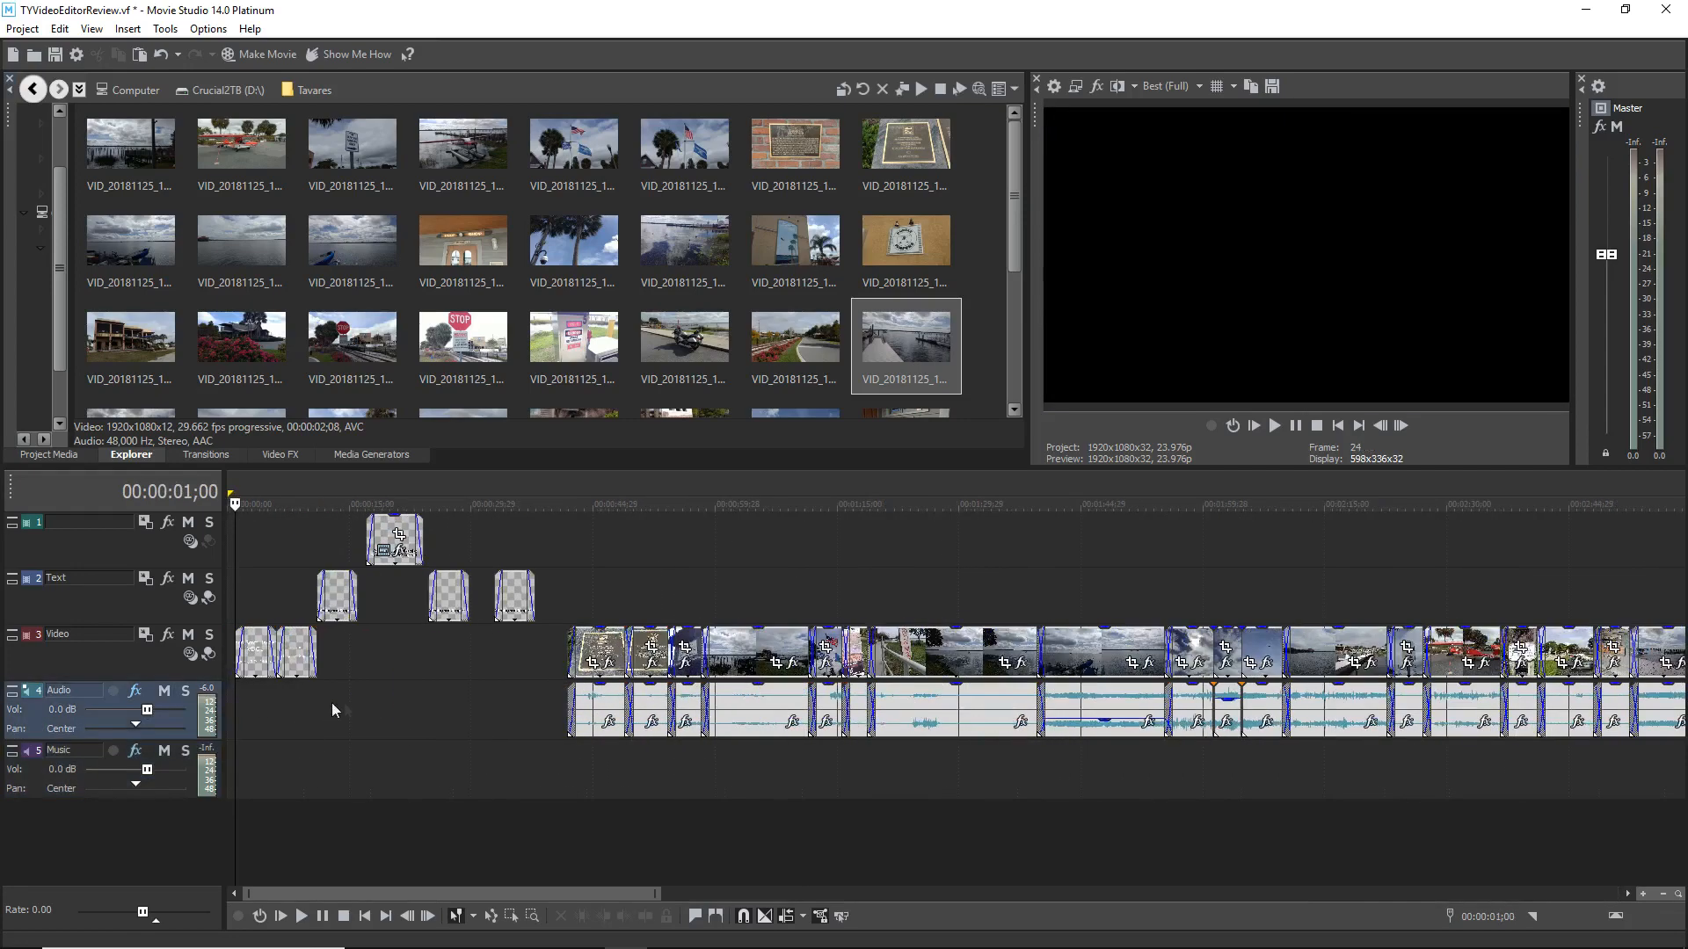
click(252, 687)
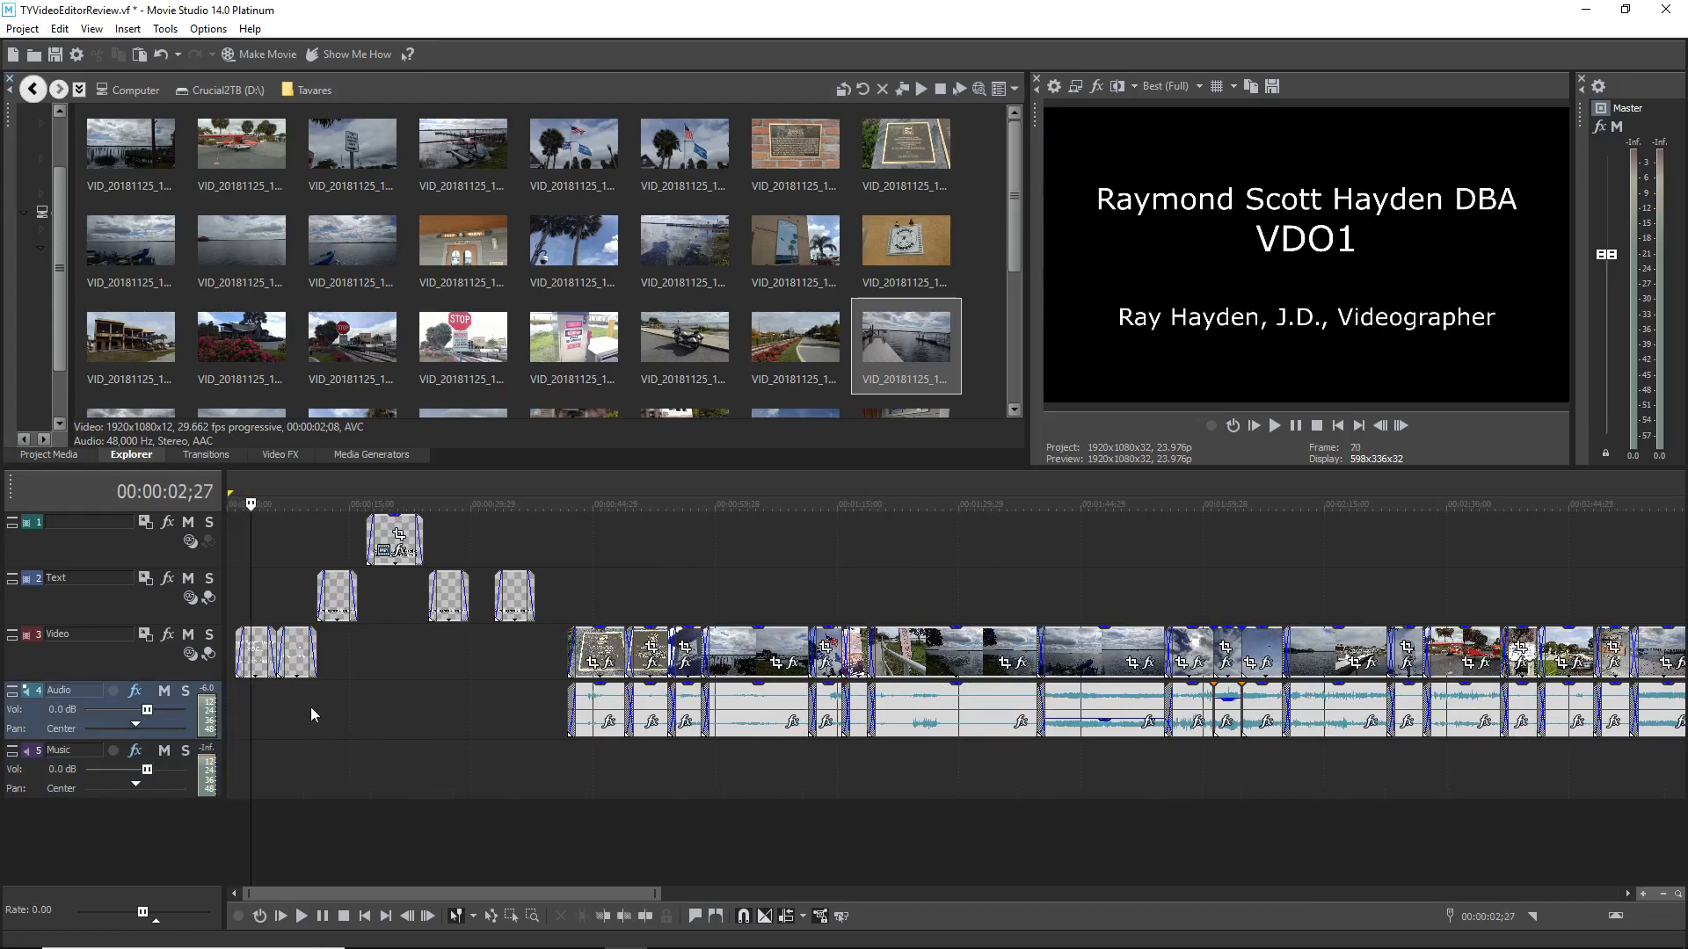
click(299, 694)
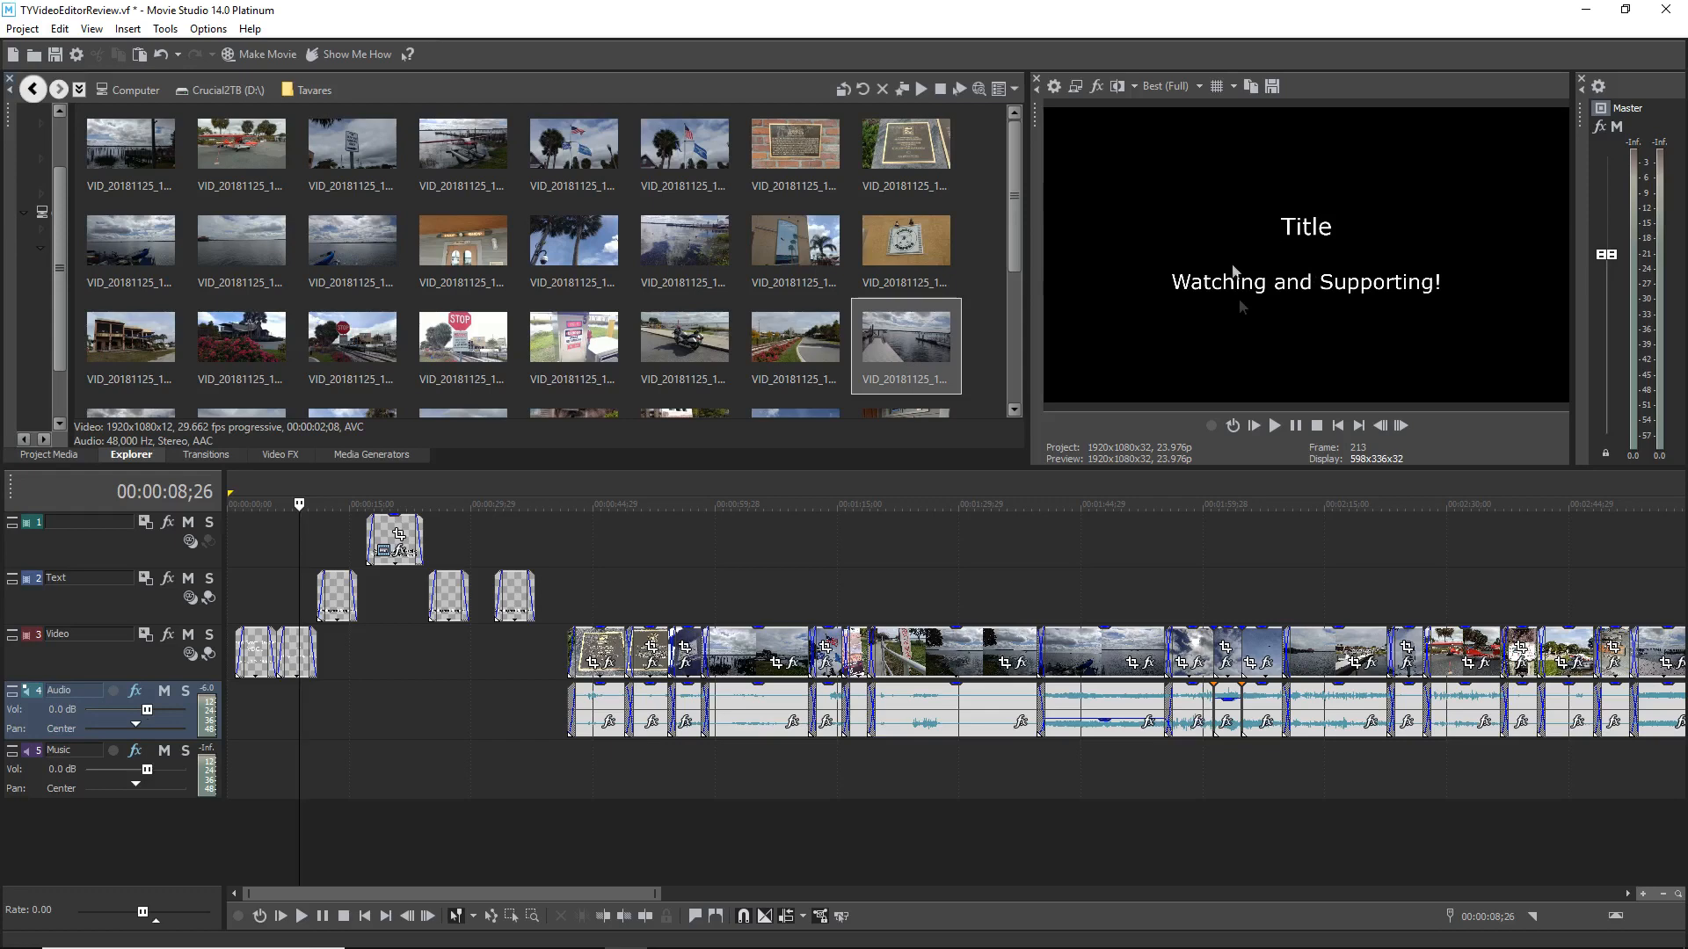
click(336, 649)
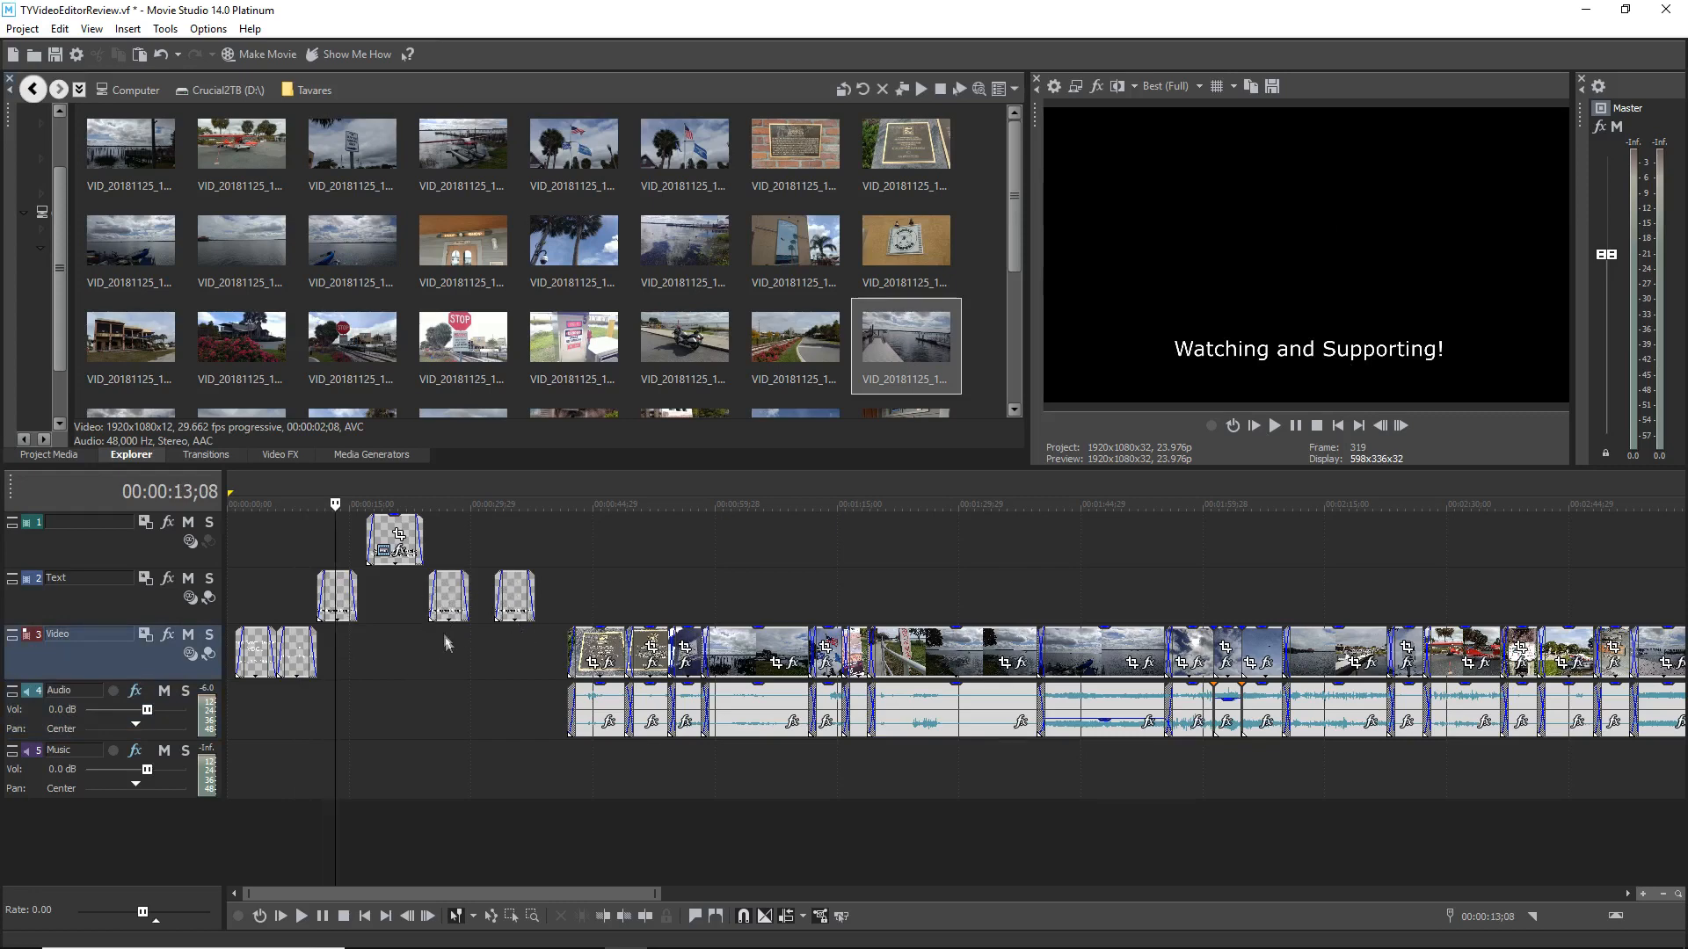
Step: Check the end of the last sunset clip to see how long the whole video runs
scroll(933, 588, down, 6)
scroll(937, 568, up, 1)
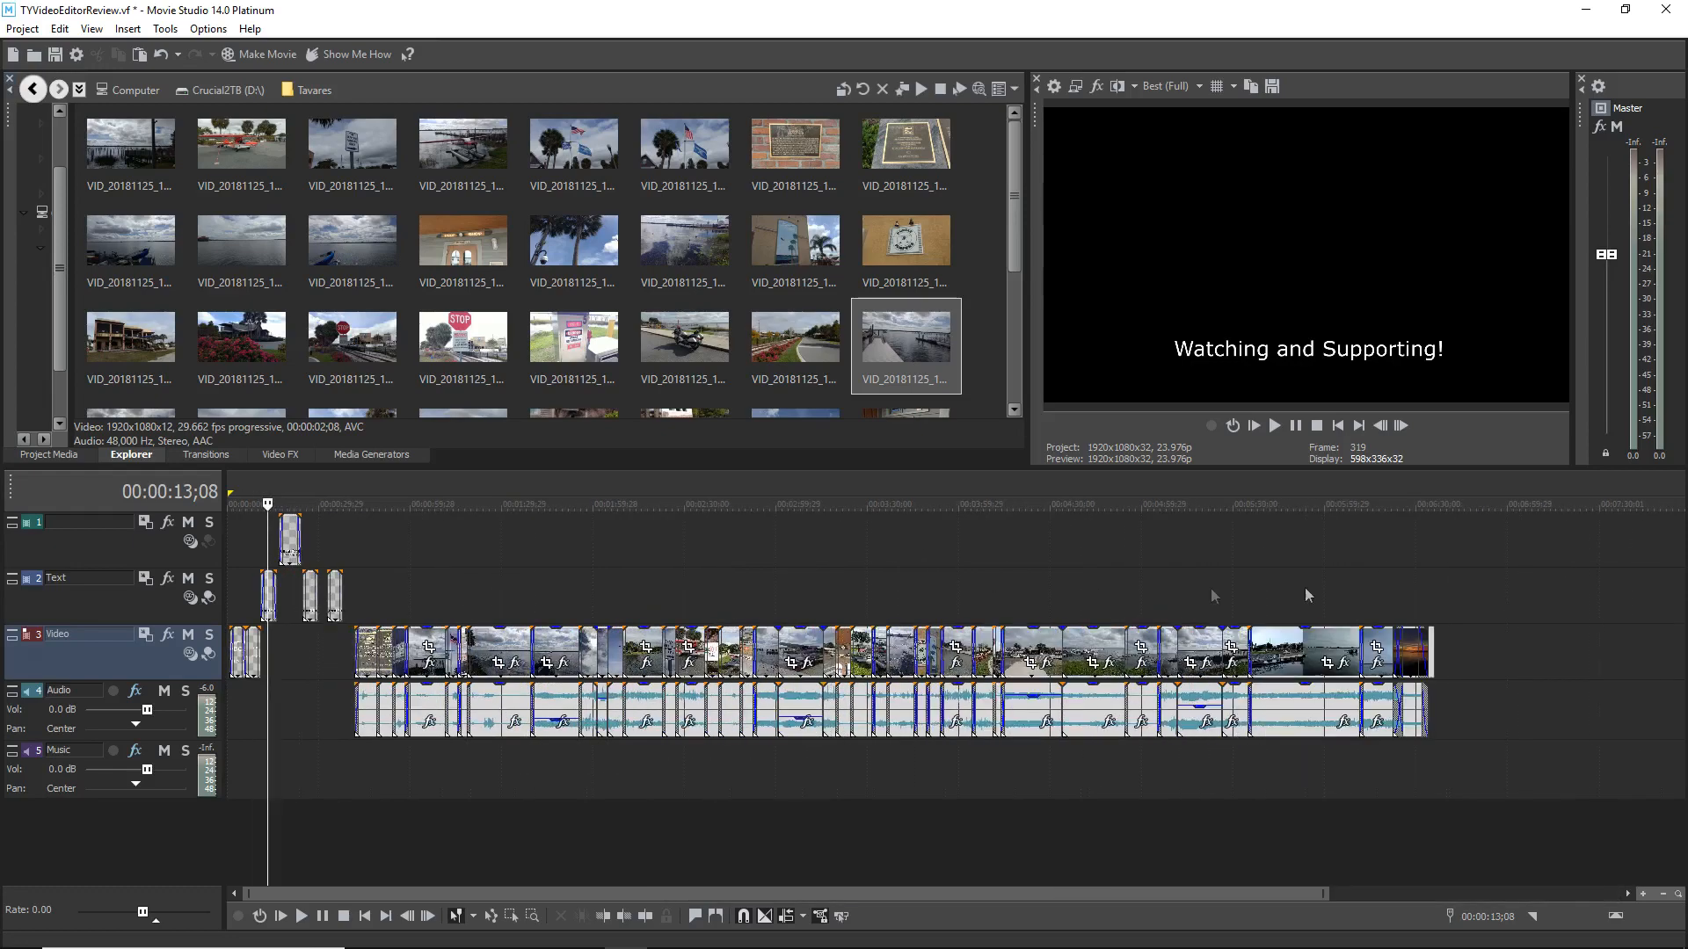
click(1429, 589)
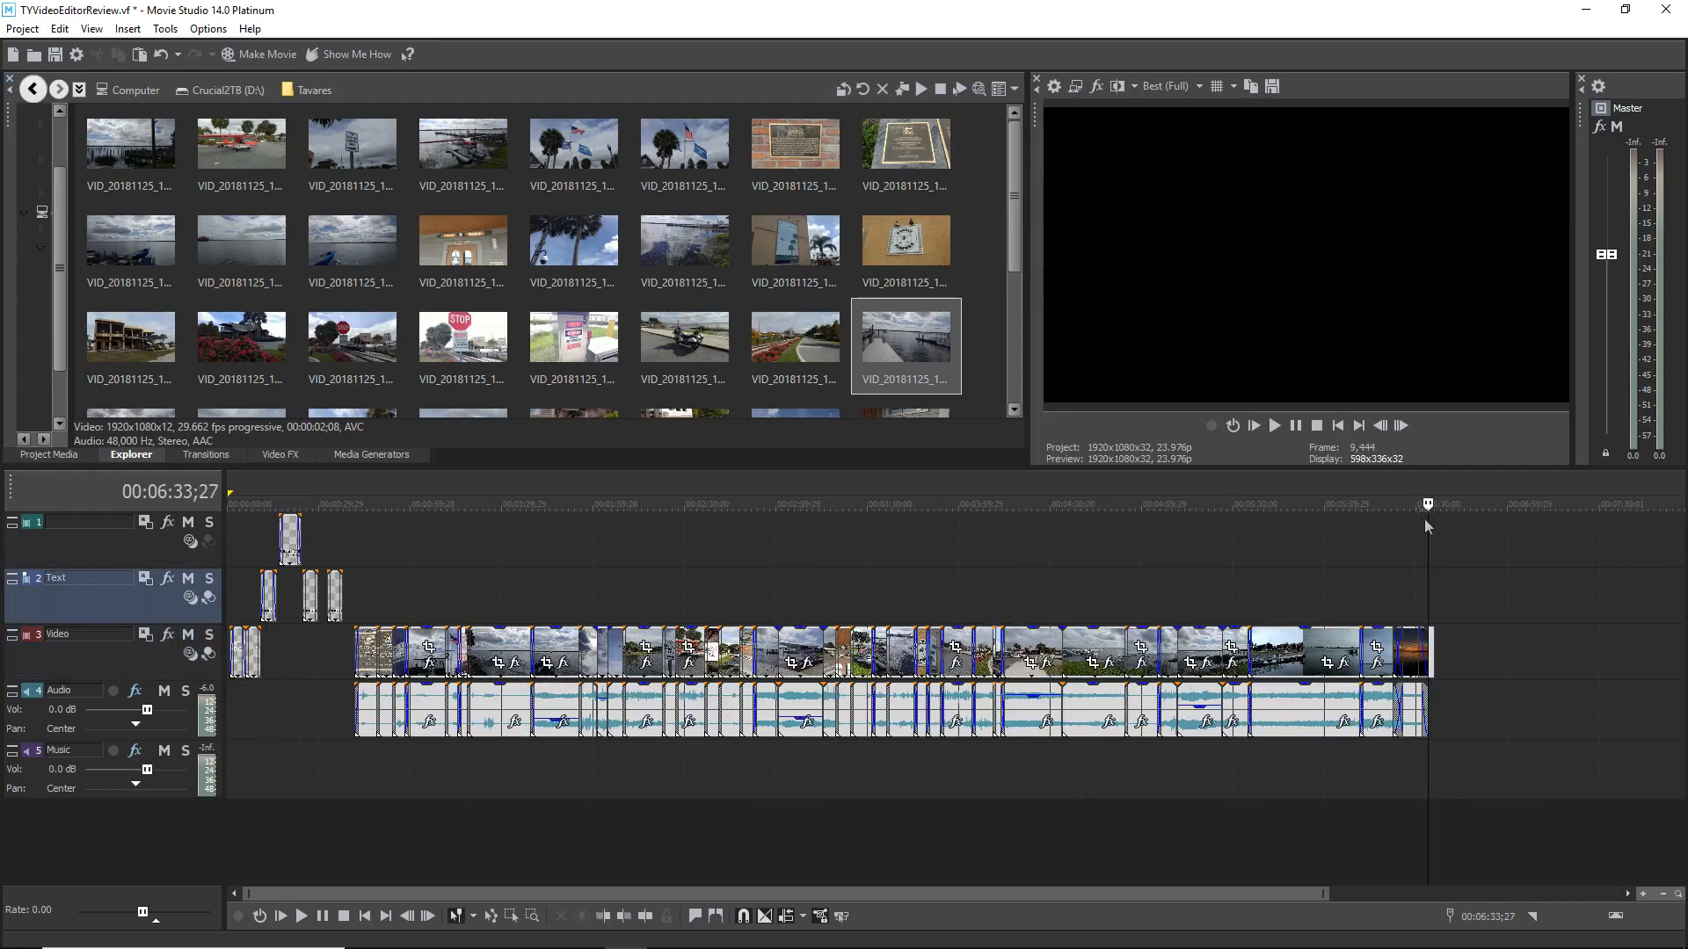
key(space)
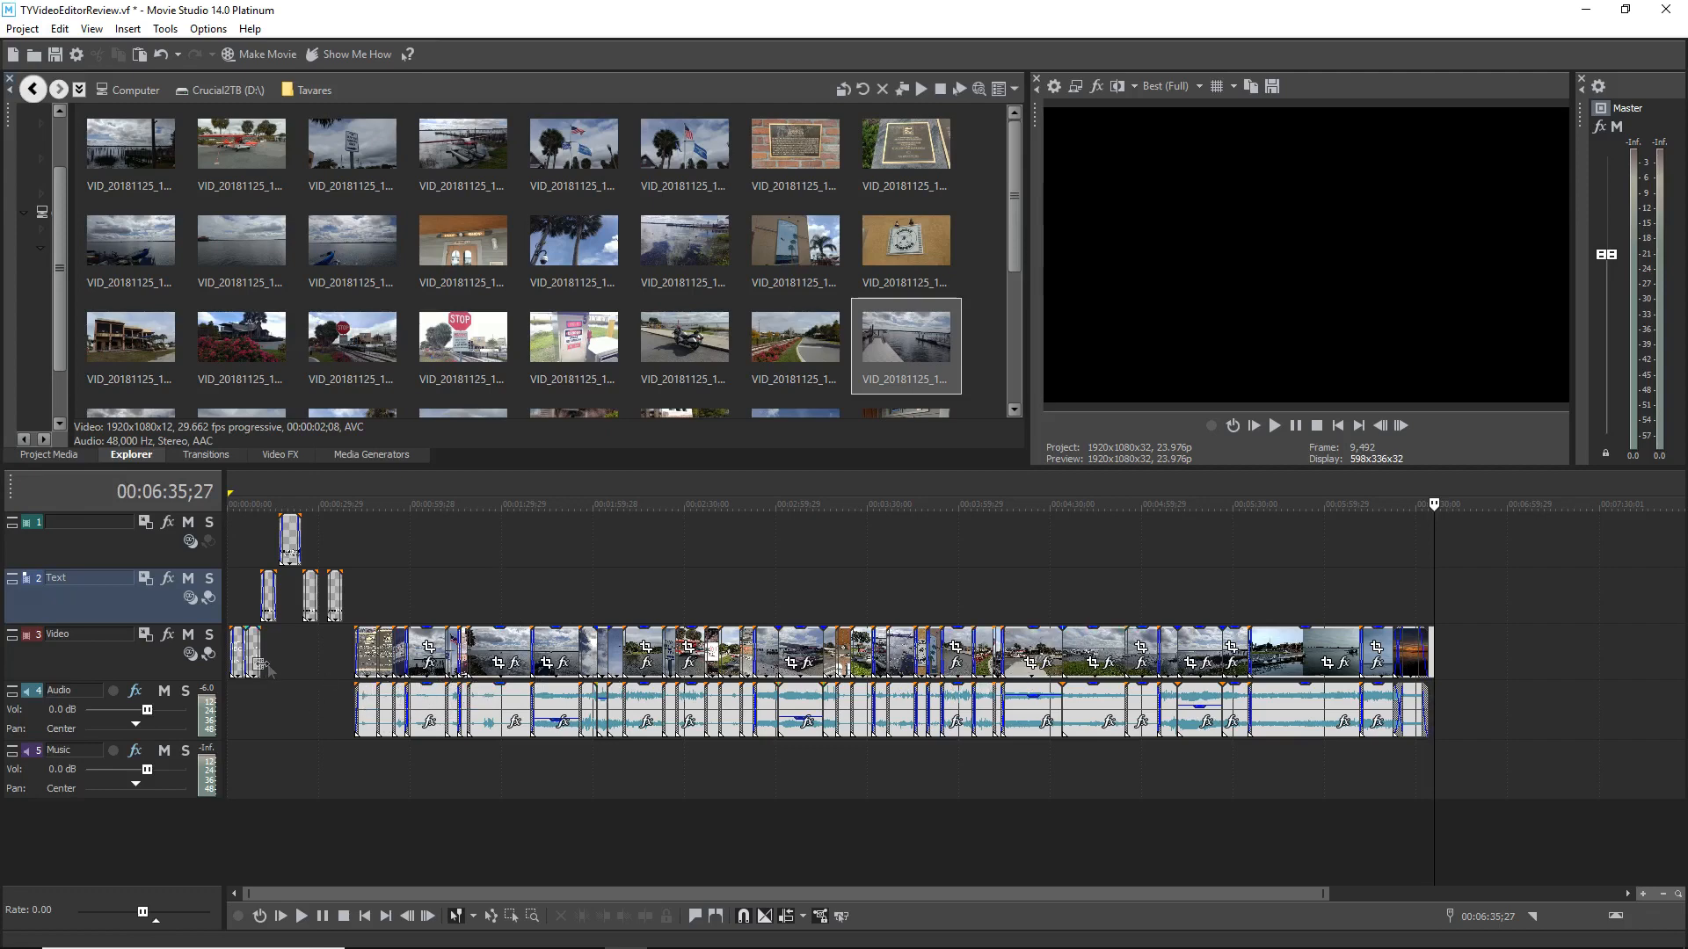
Step: Close the gap after the second title card by moving the first plaque clip, with all following video and audio, directly against it
click(303, 664)
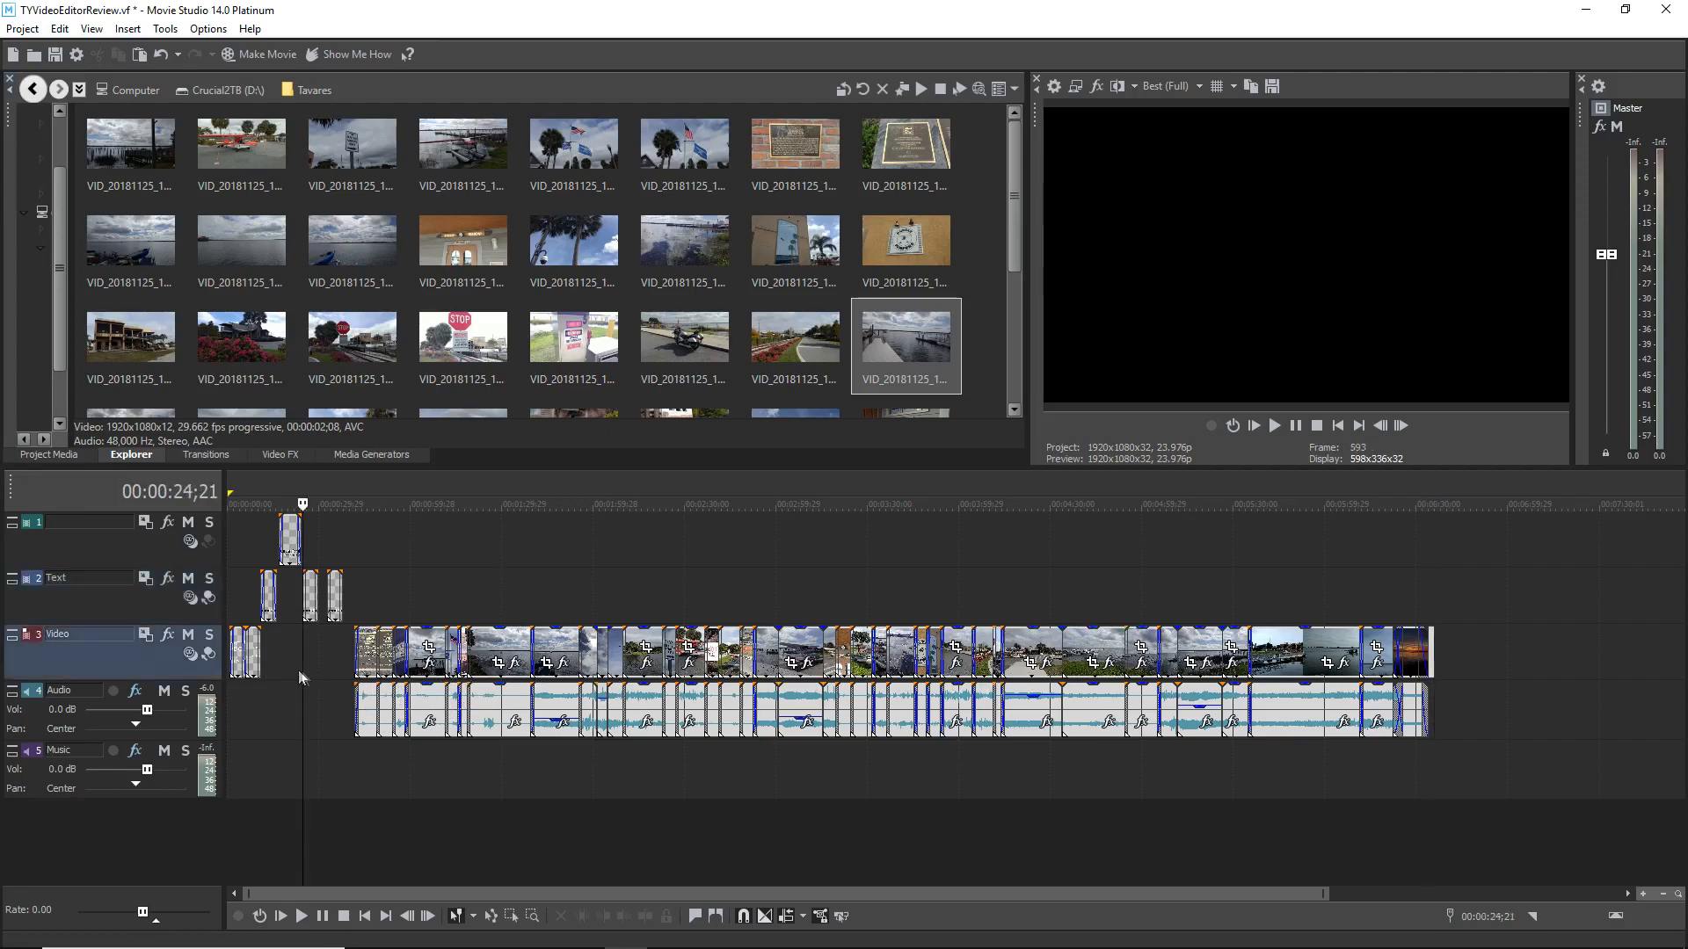
scroll(350, 695, up, 6)
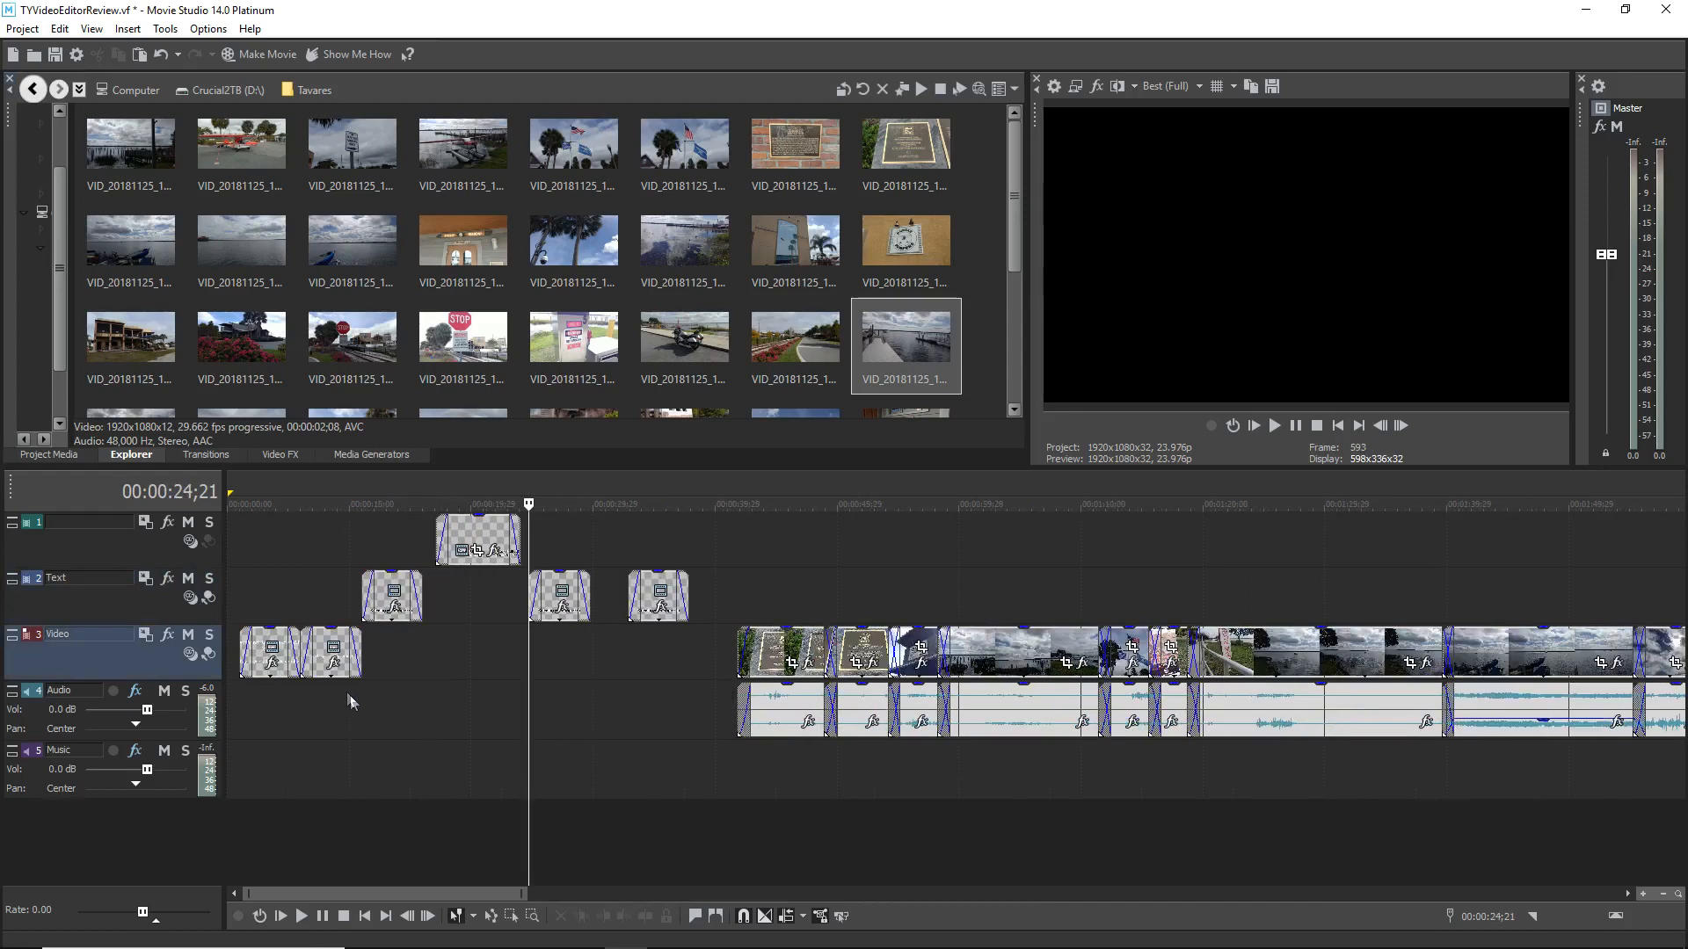
click(765, 652)
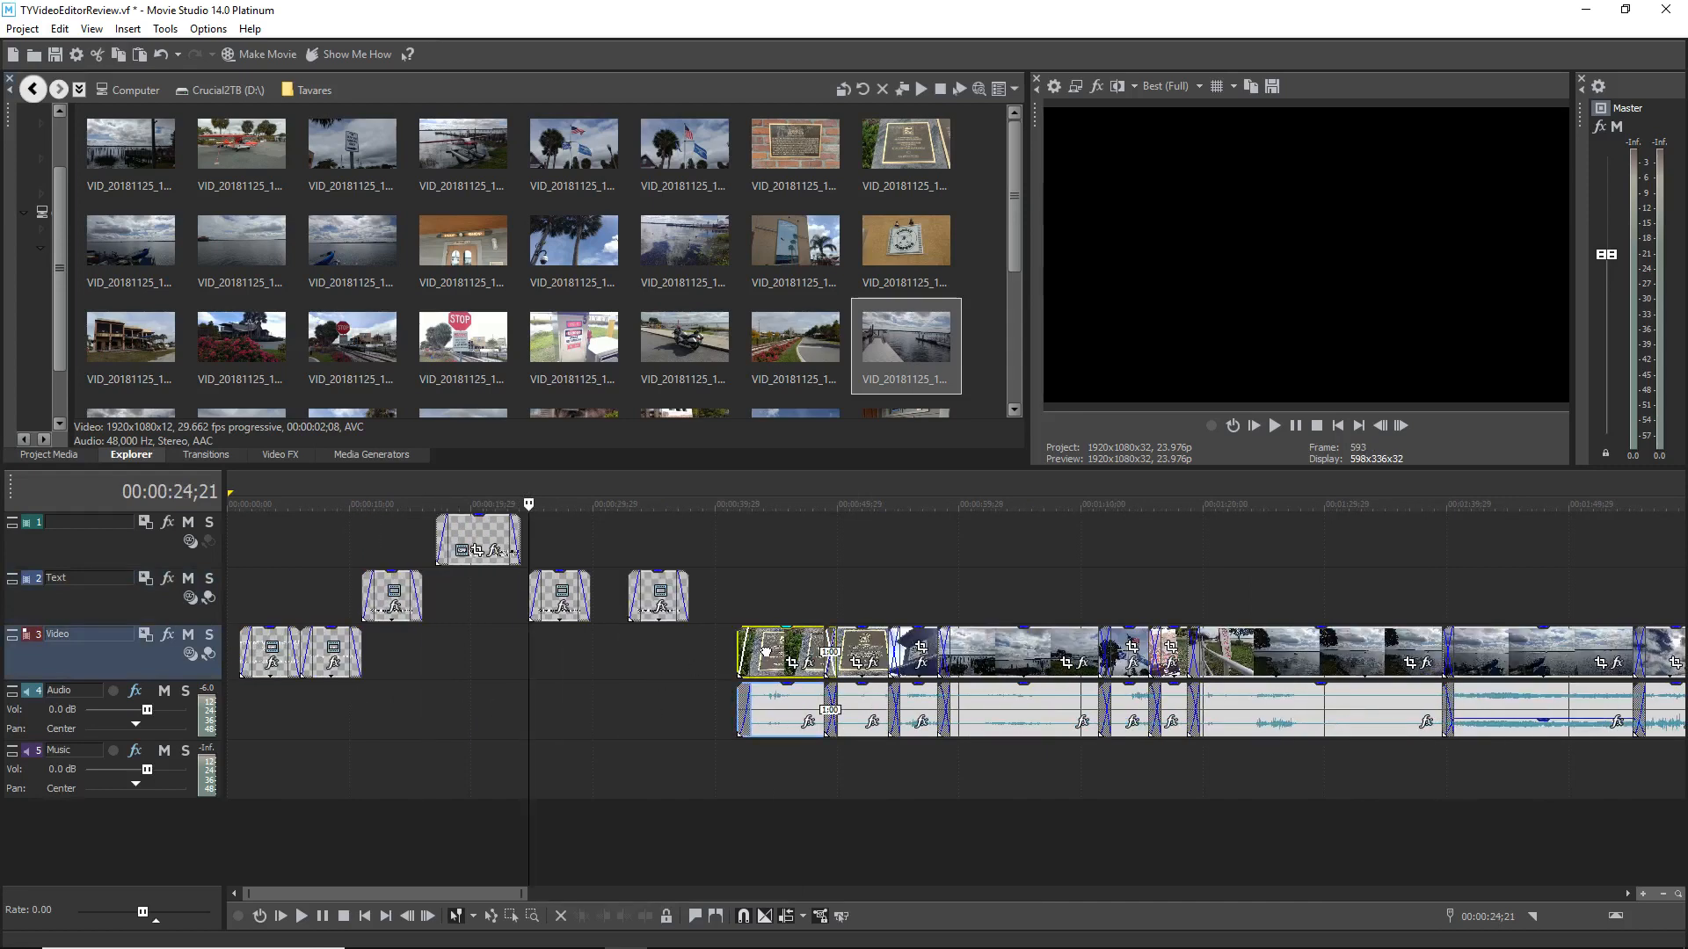
drag(765, 652, 397, 657)
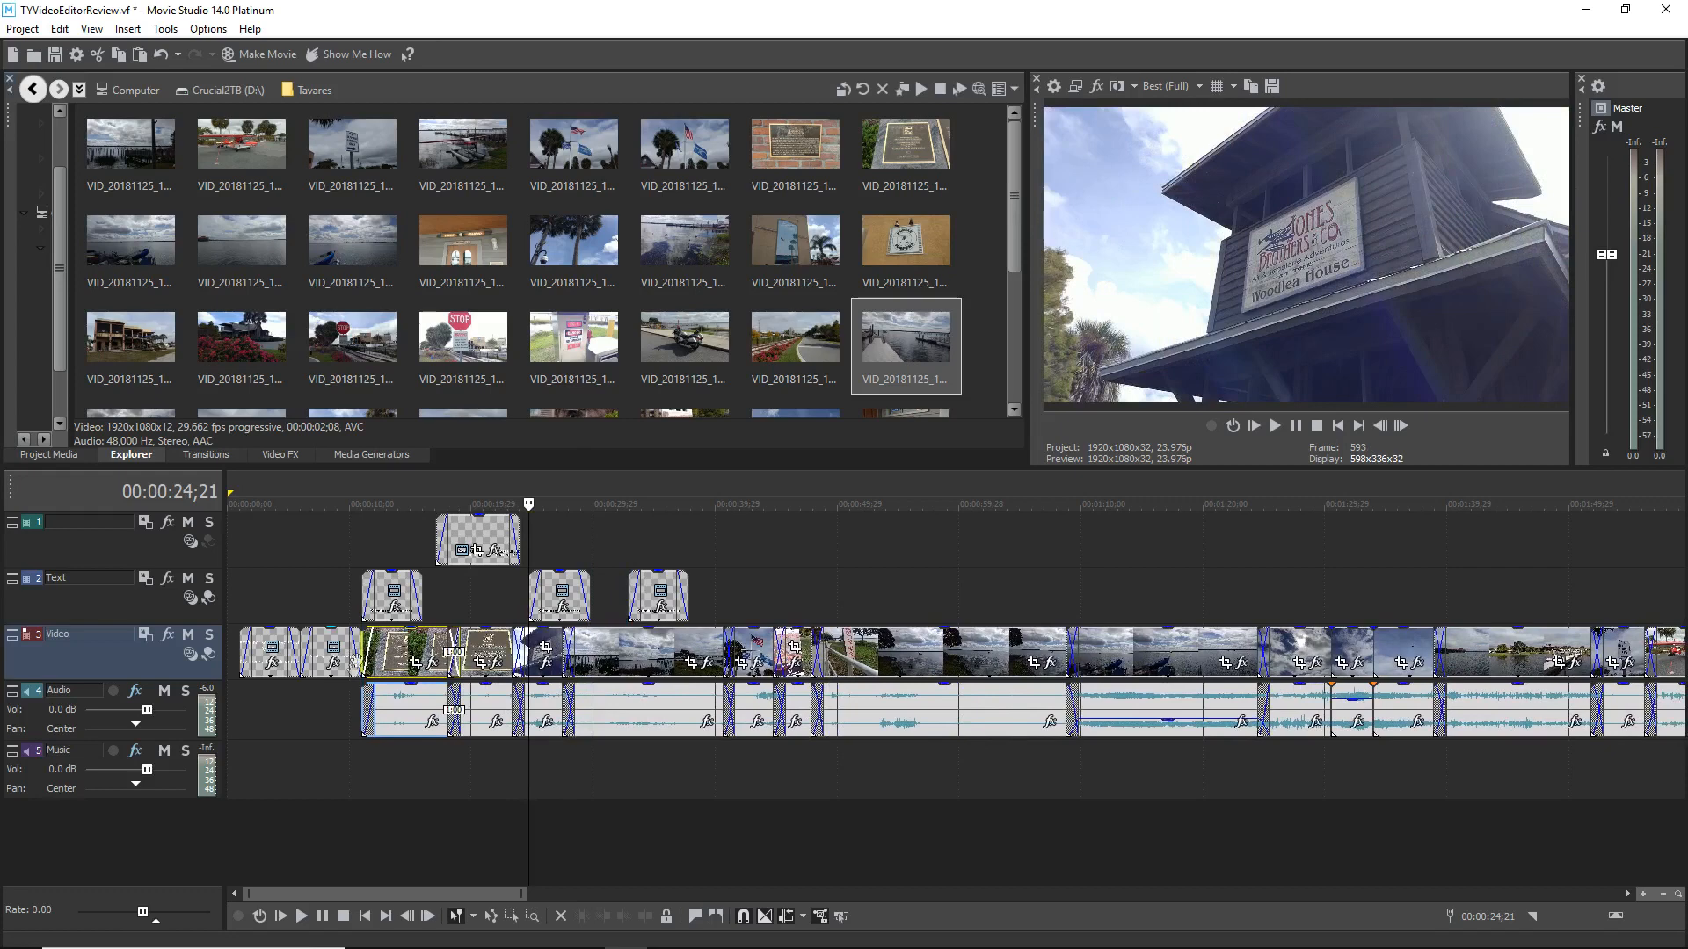
Step: Play the change from the second title card into the first plaque clip, from 00:00:08;15 to 00:00:11;28
click(331, 704)
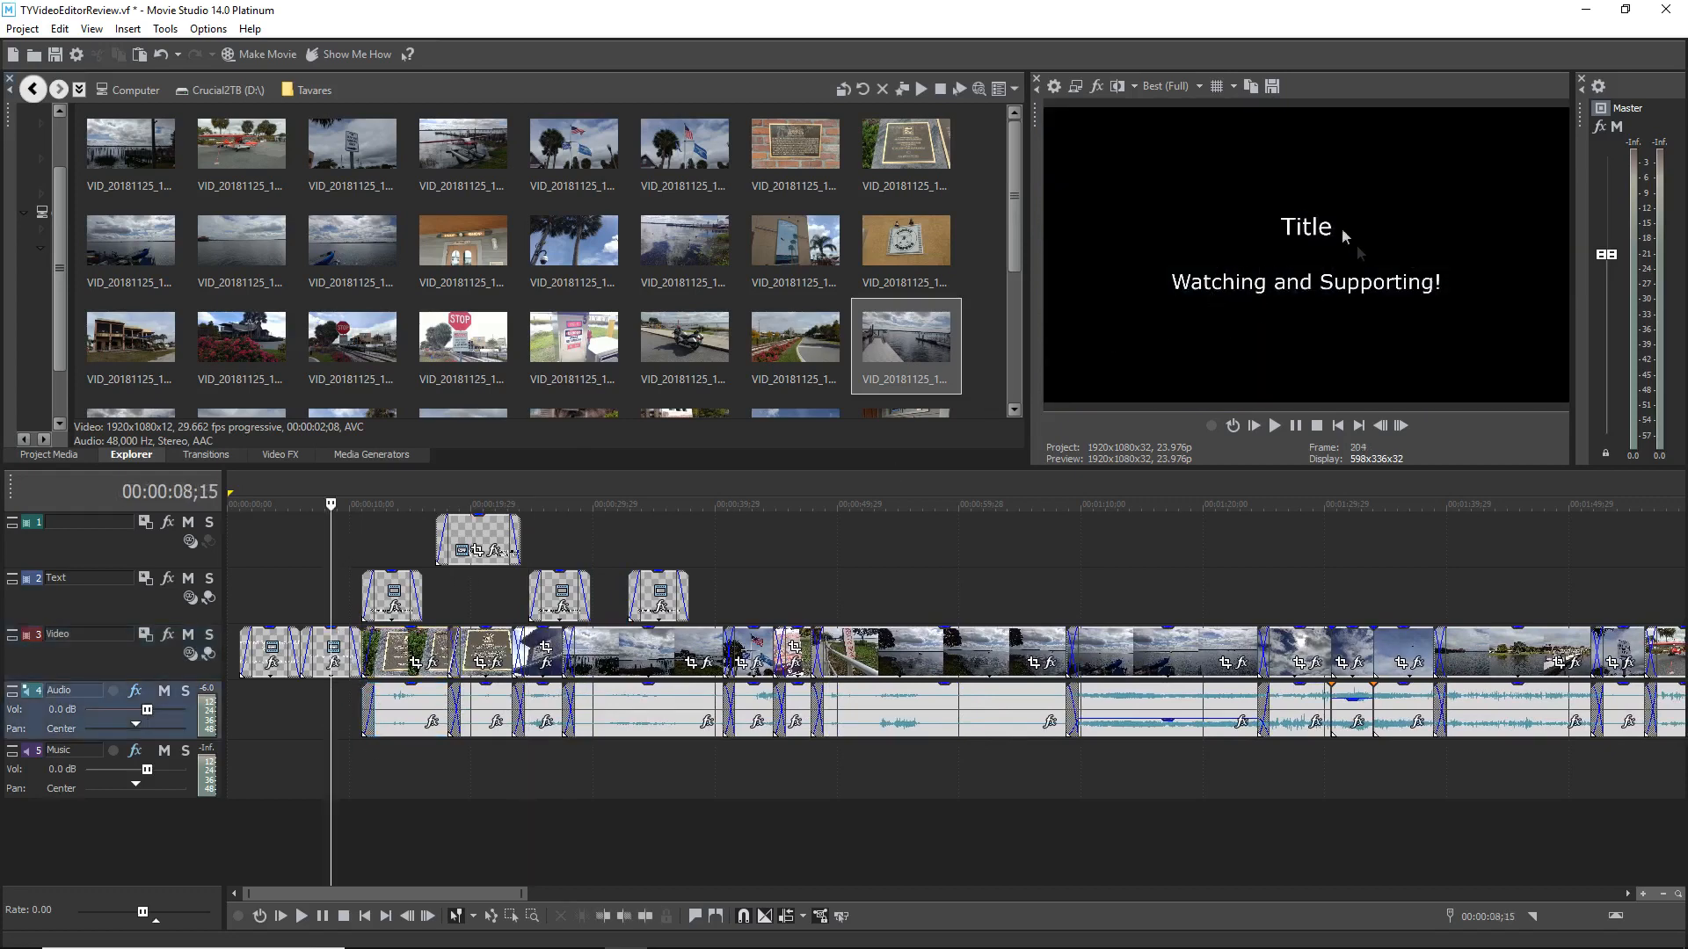
key(space)
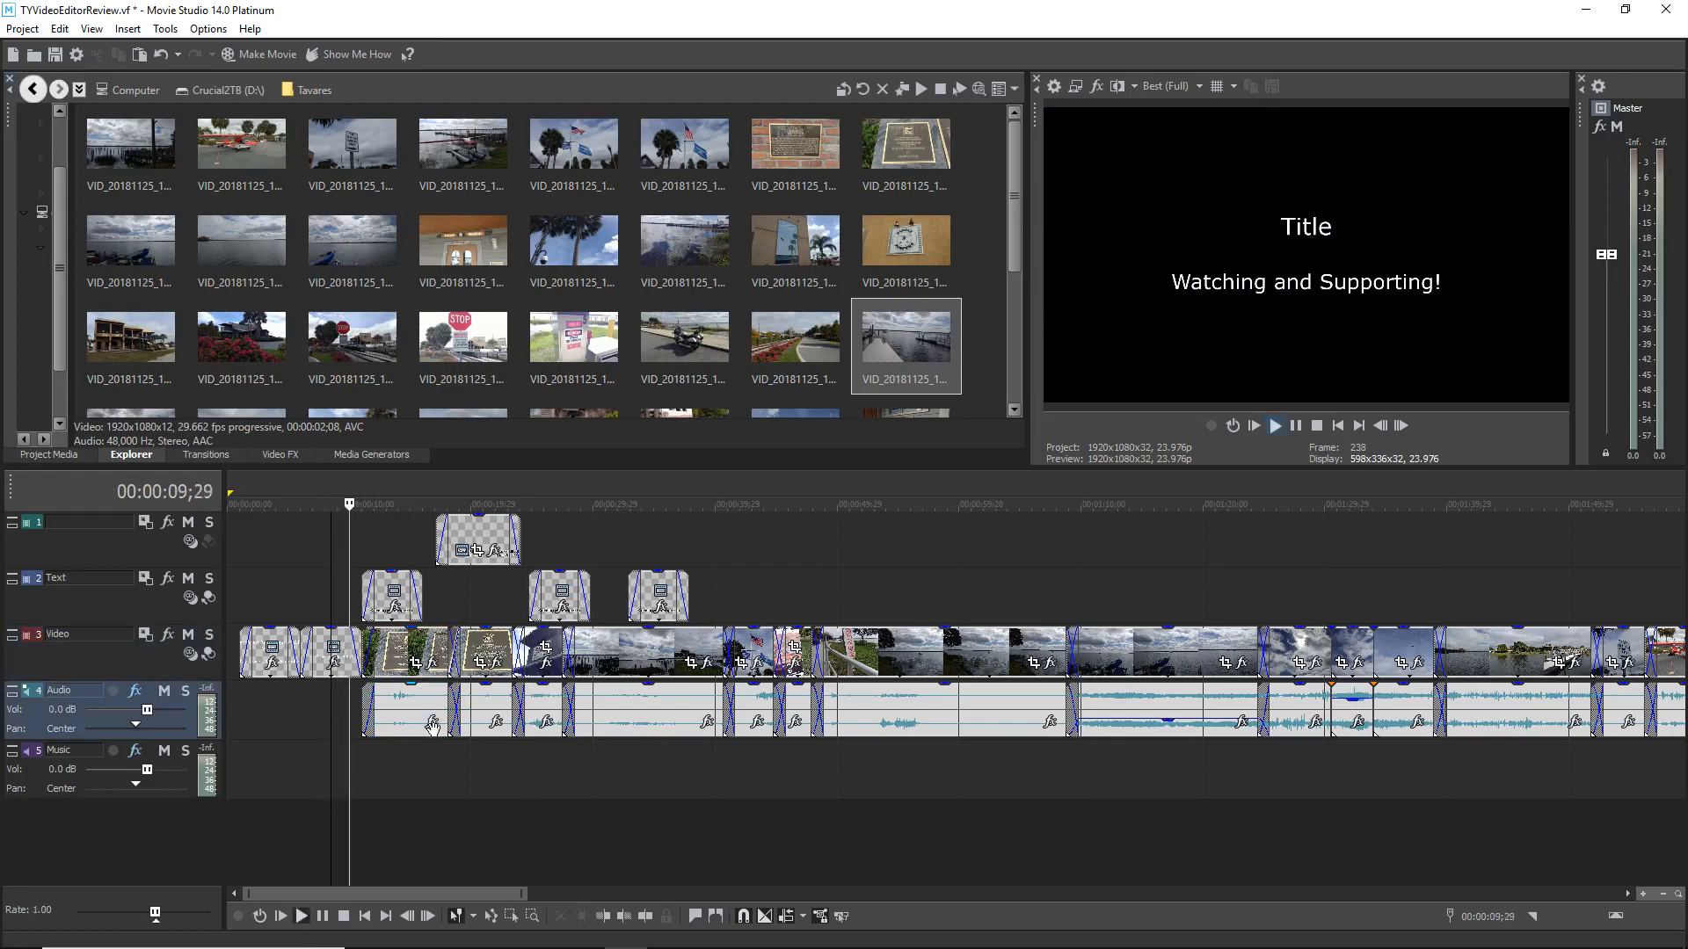
key(Return)
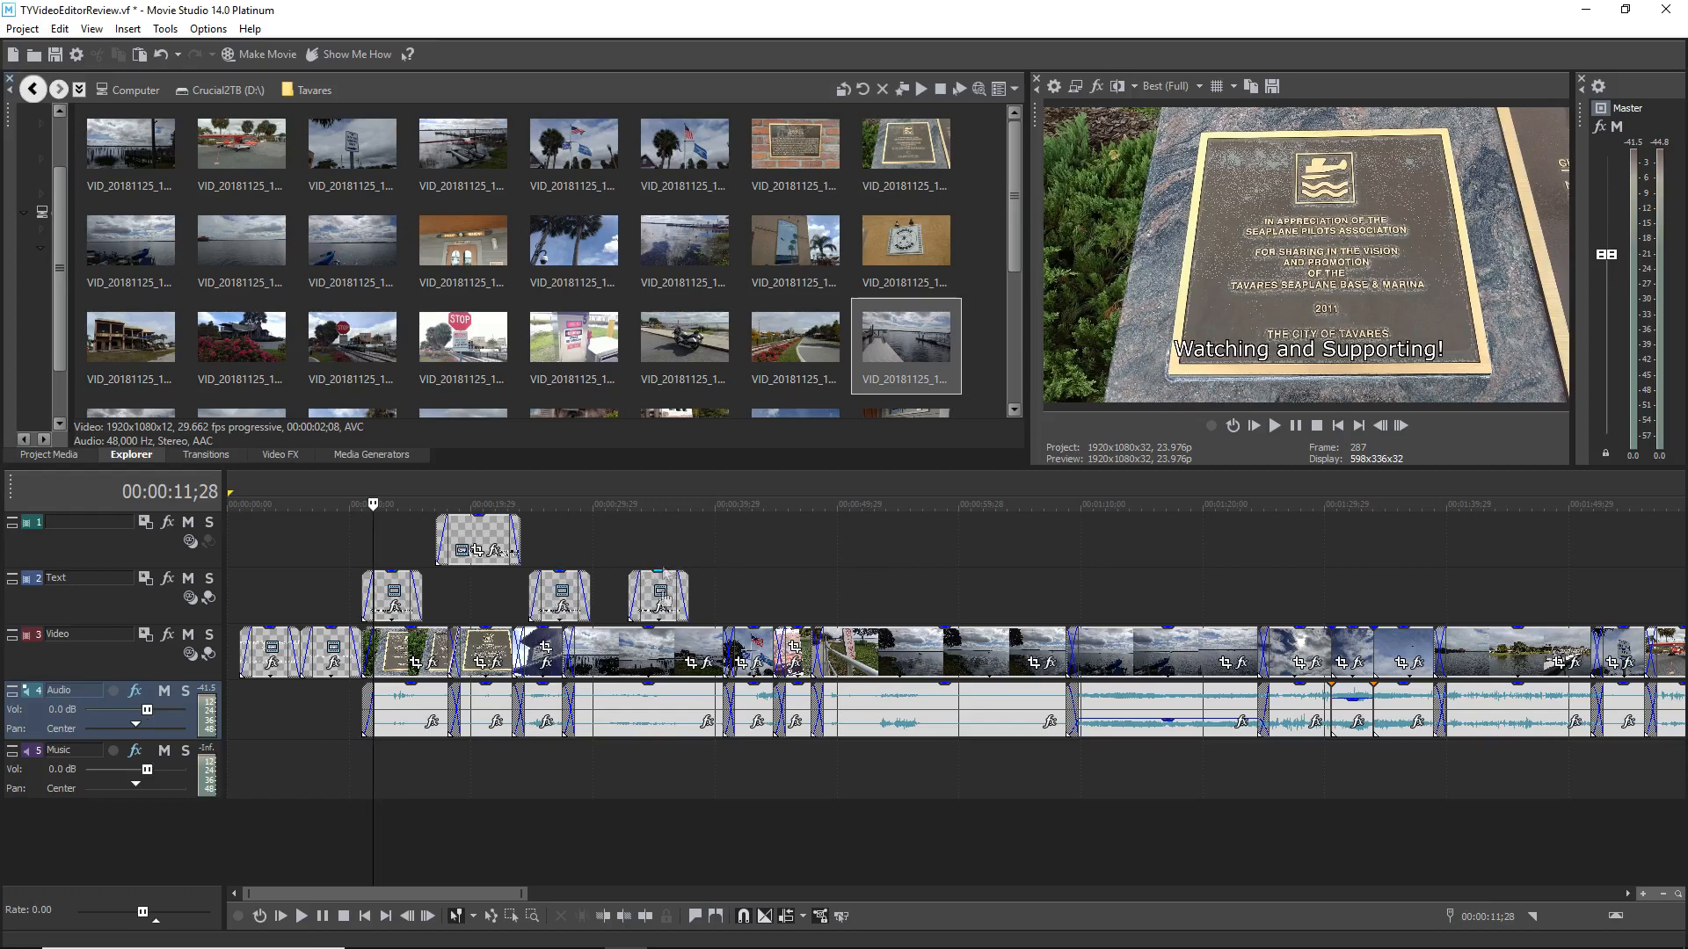
Step: Check the video's new end point at full timeline view and place the playhead at 00:03:01;19
scroll(915, 562, down, 8)
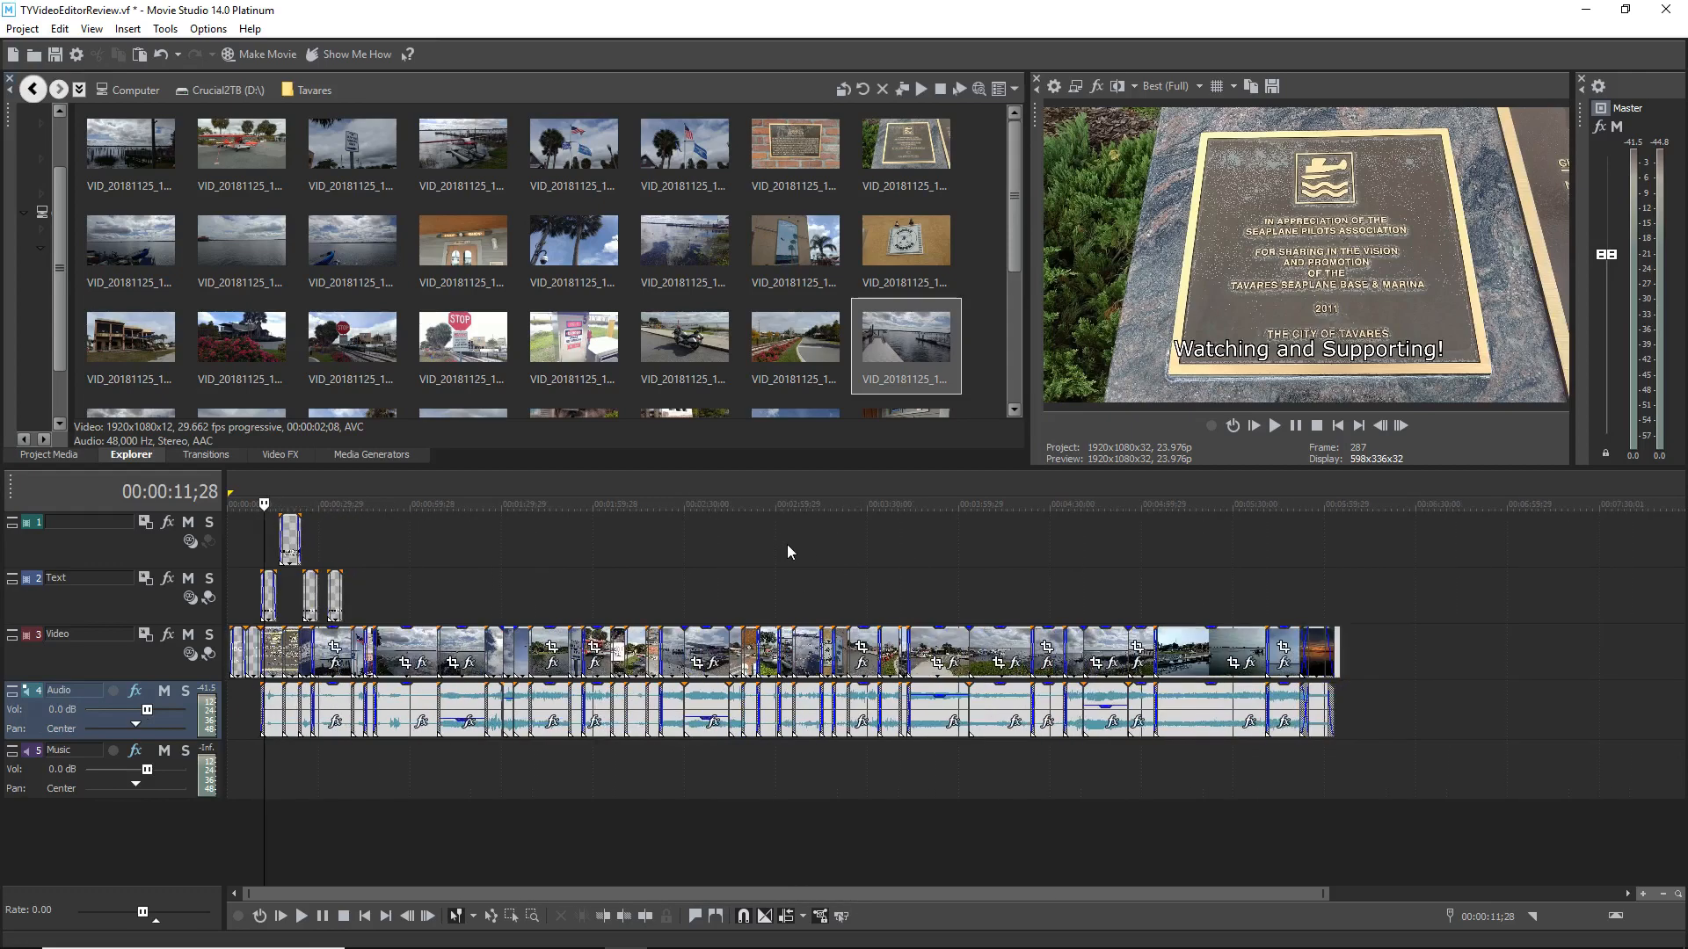
scroll(788, 545, down, 2)
click(1342, 616)
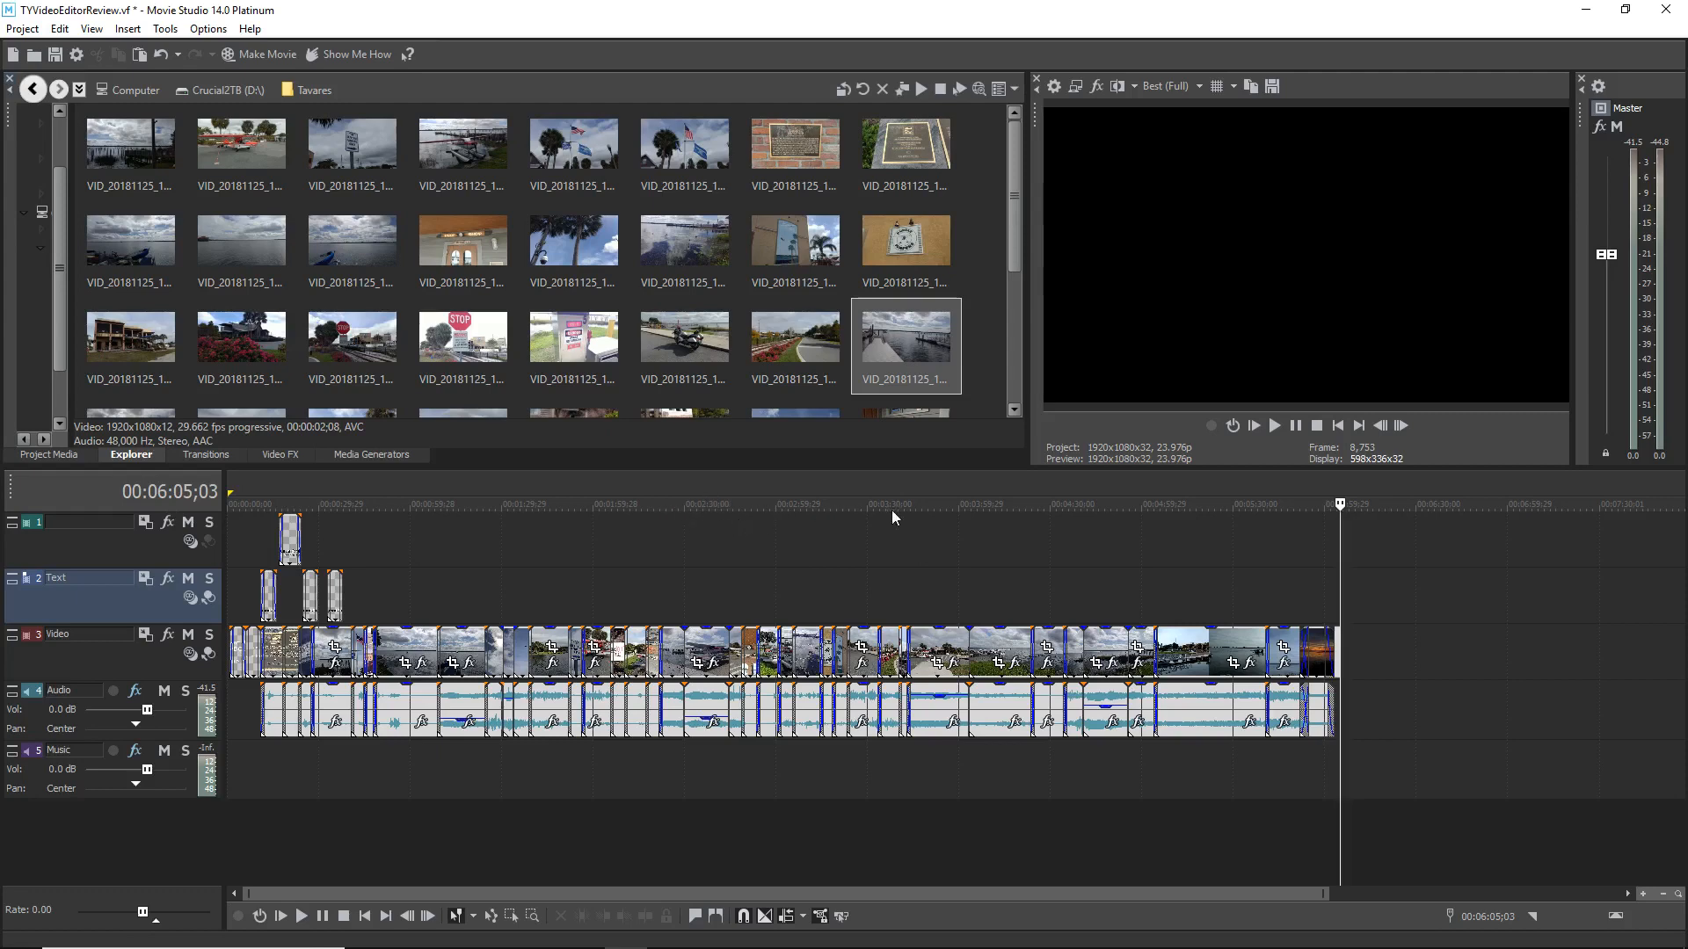
click(778, 508)
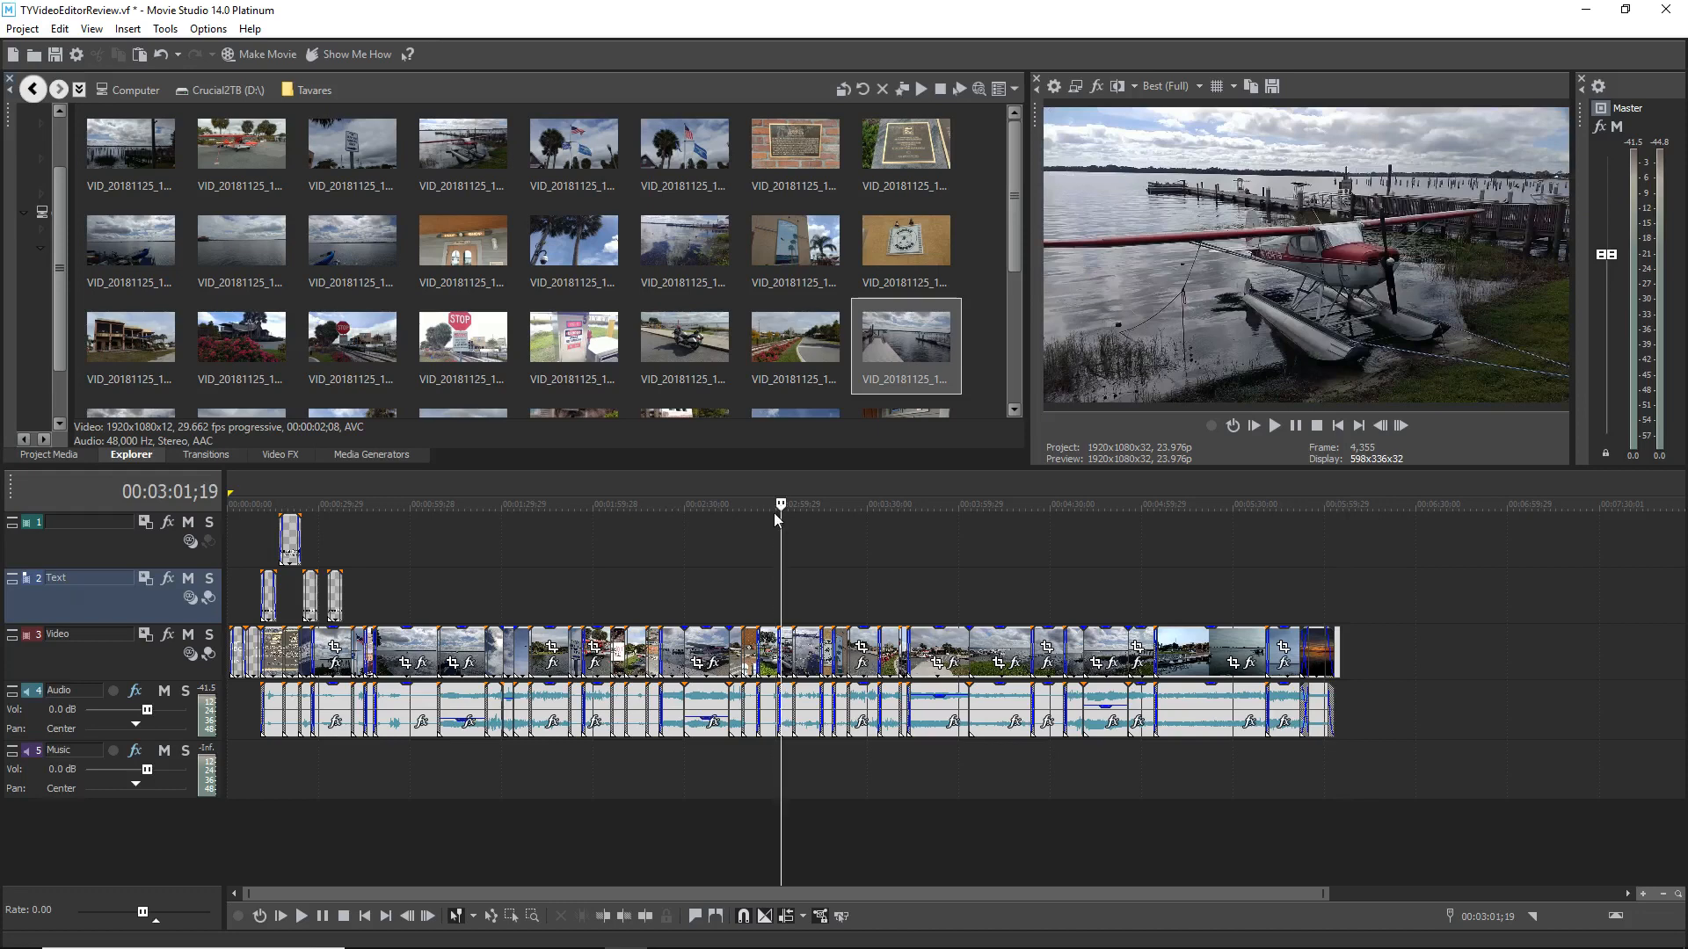
Step: Step the playhead through the video from its start and end to the midpoint at 00:03:02;01
key(space)
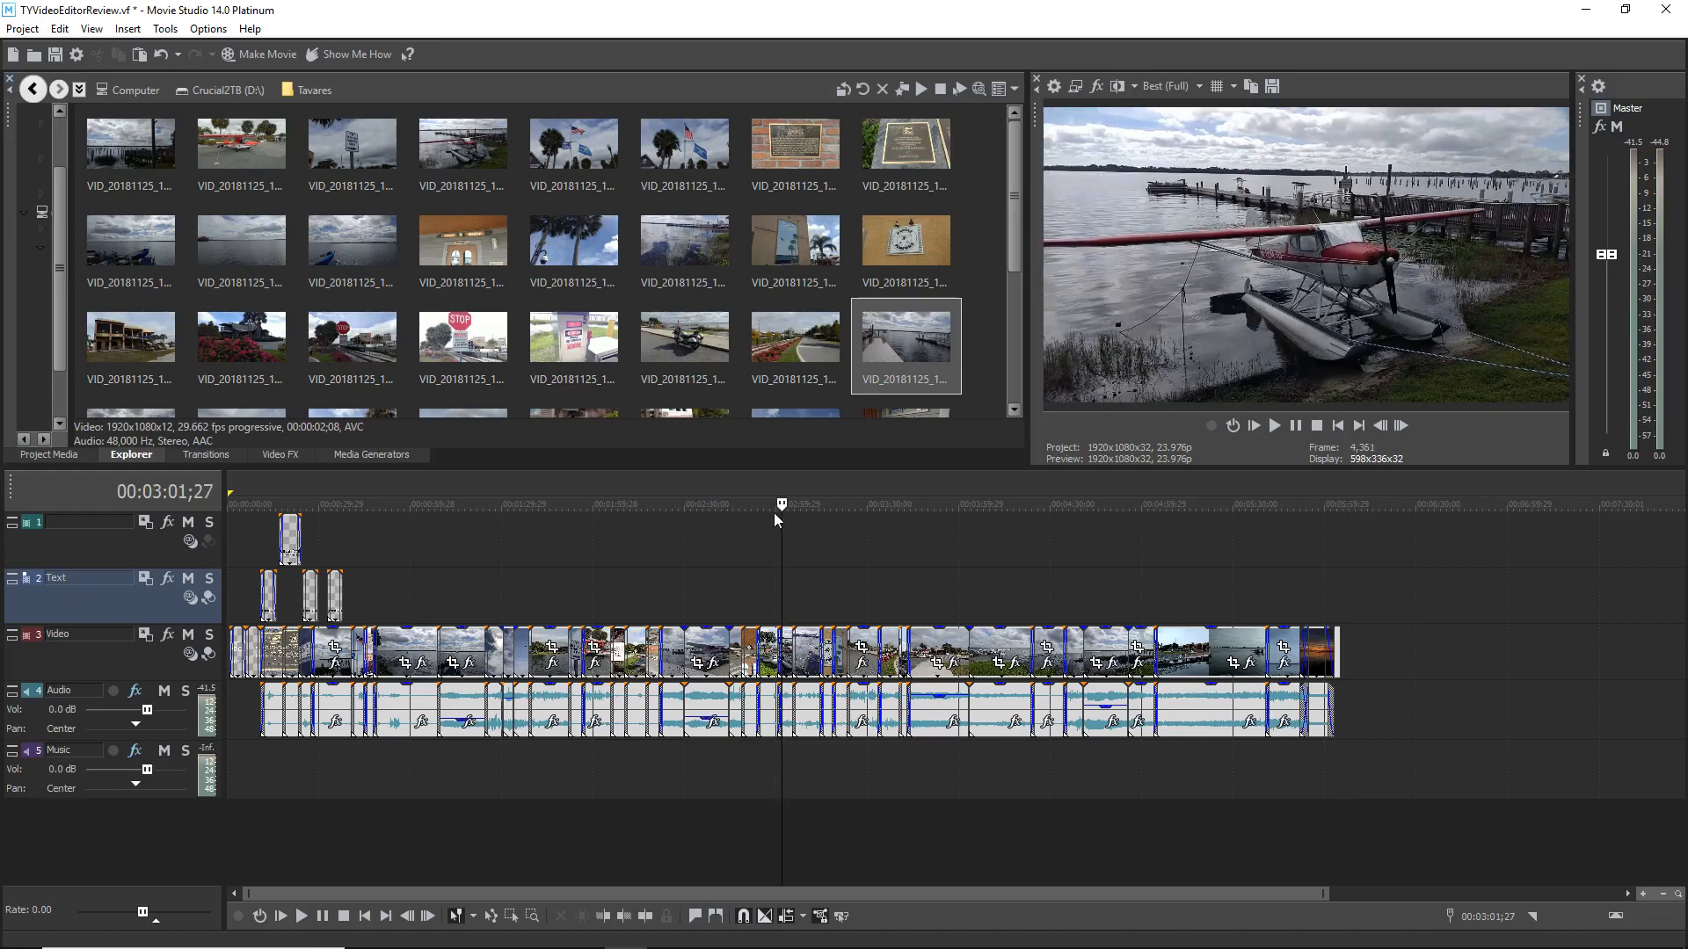
key(ctrl+End)
key(ctrl+Home)
key(alt)
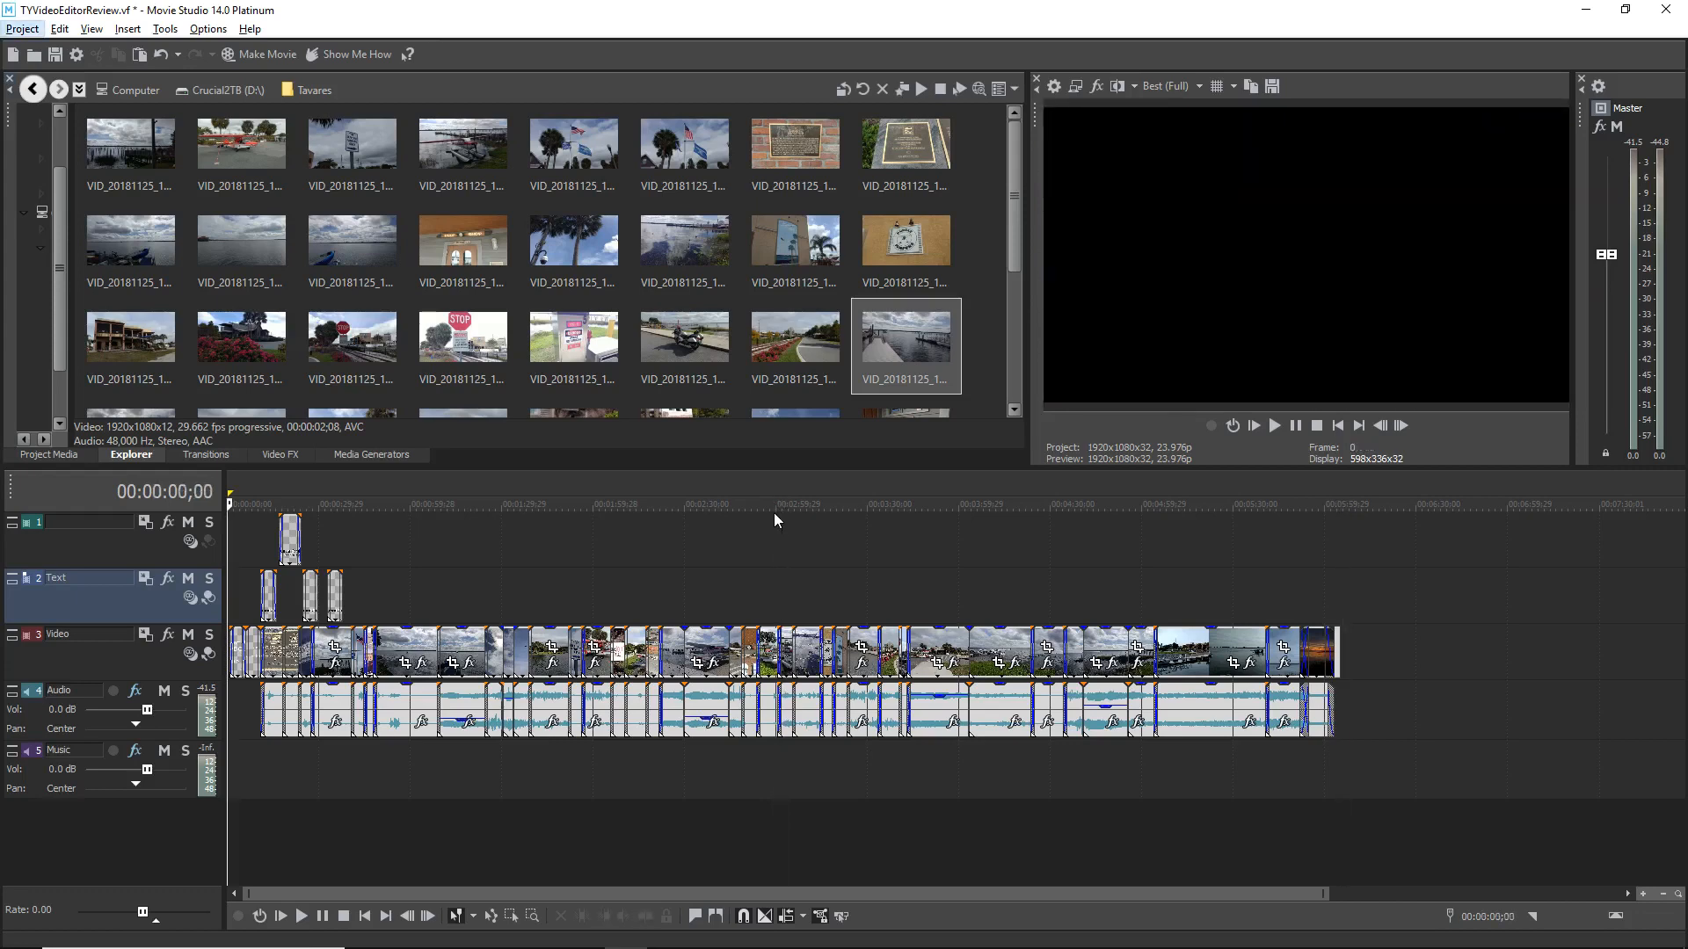
click(775, 514)
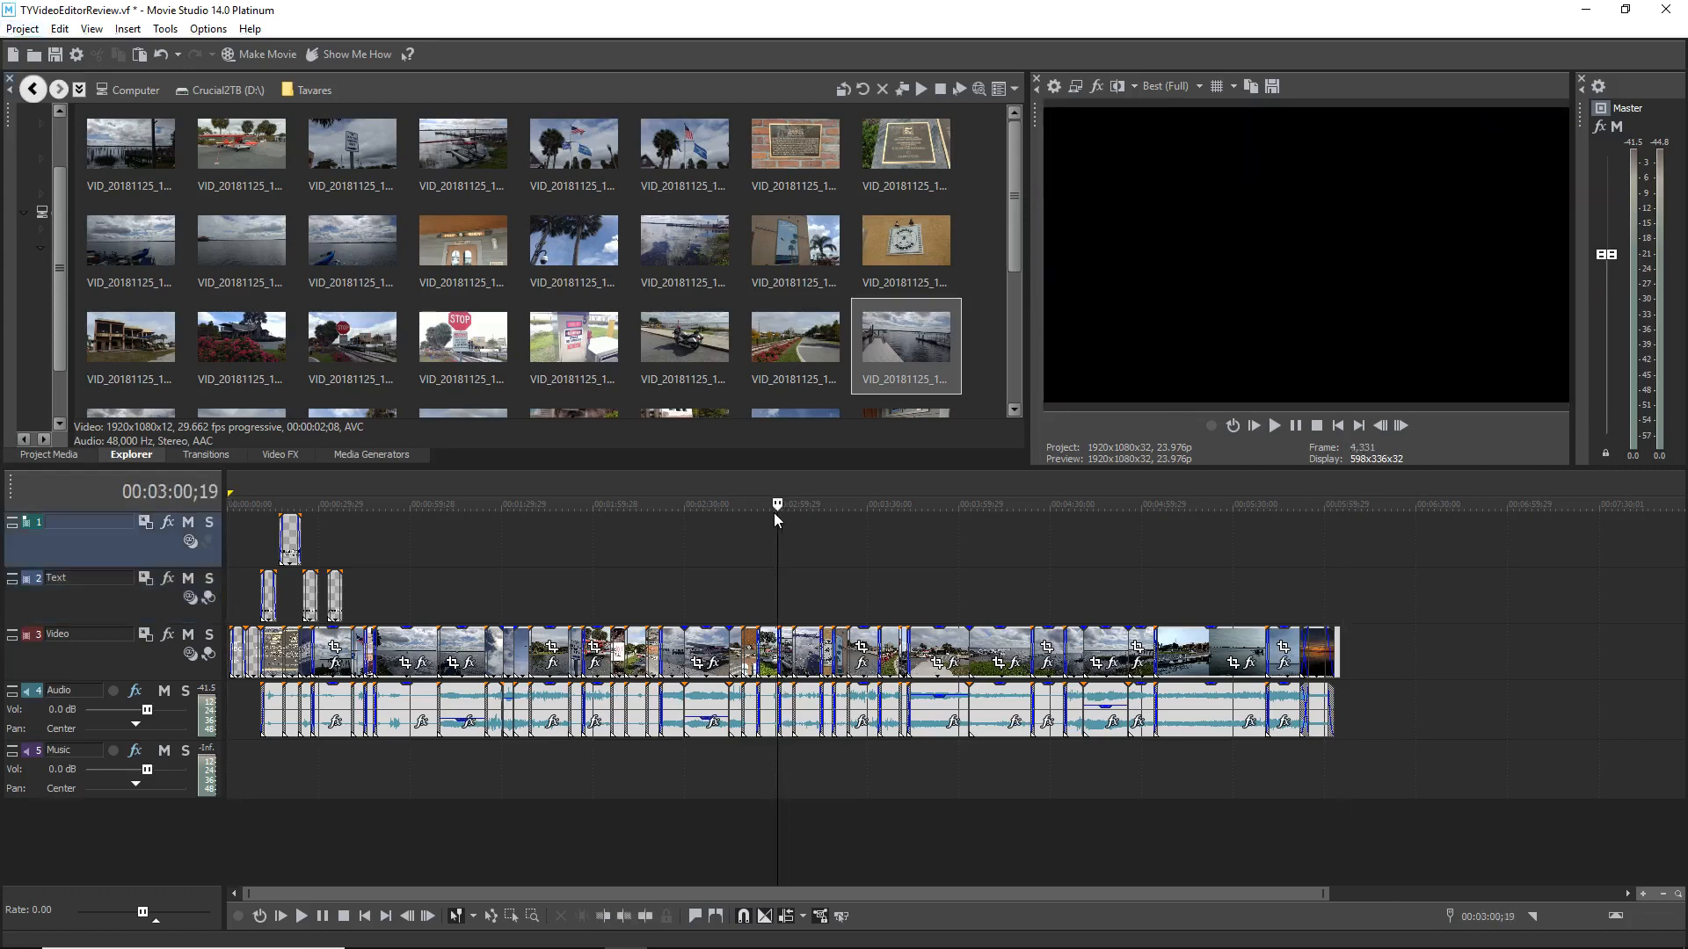
key(alt+Right)
key(alt+Right)
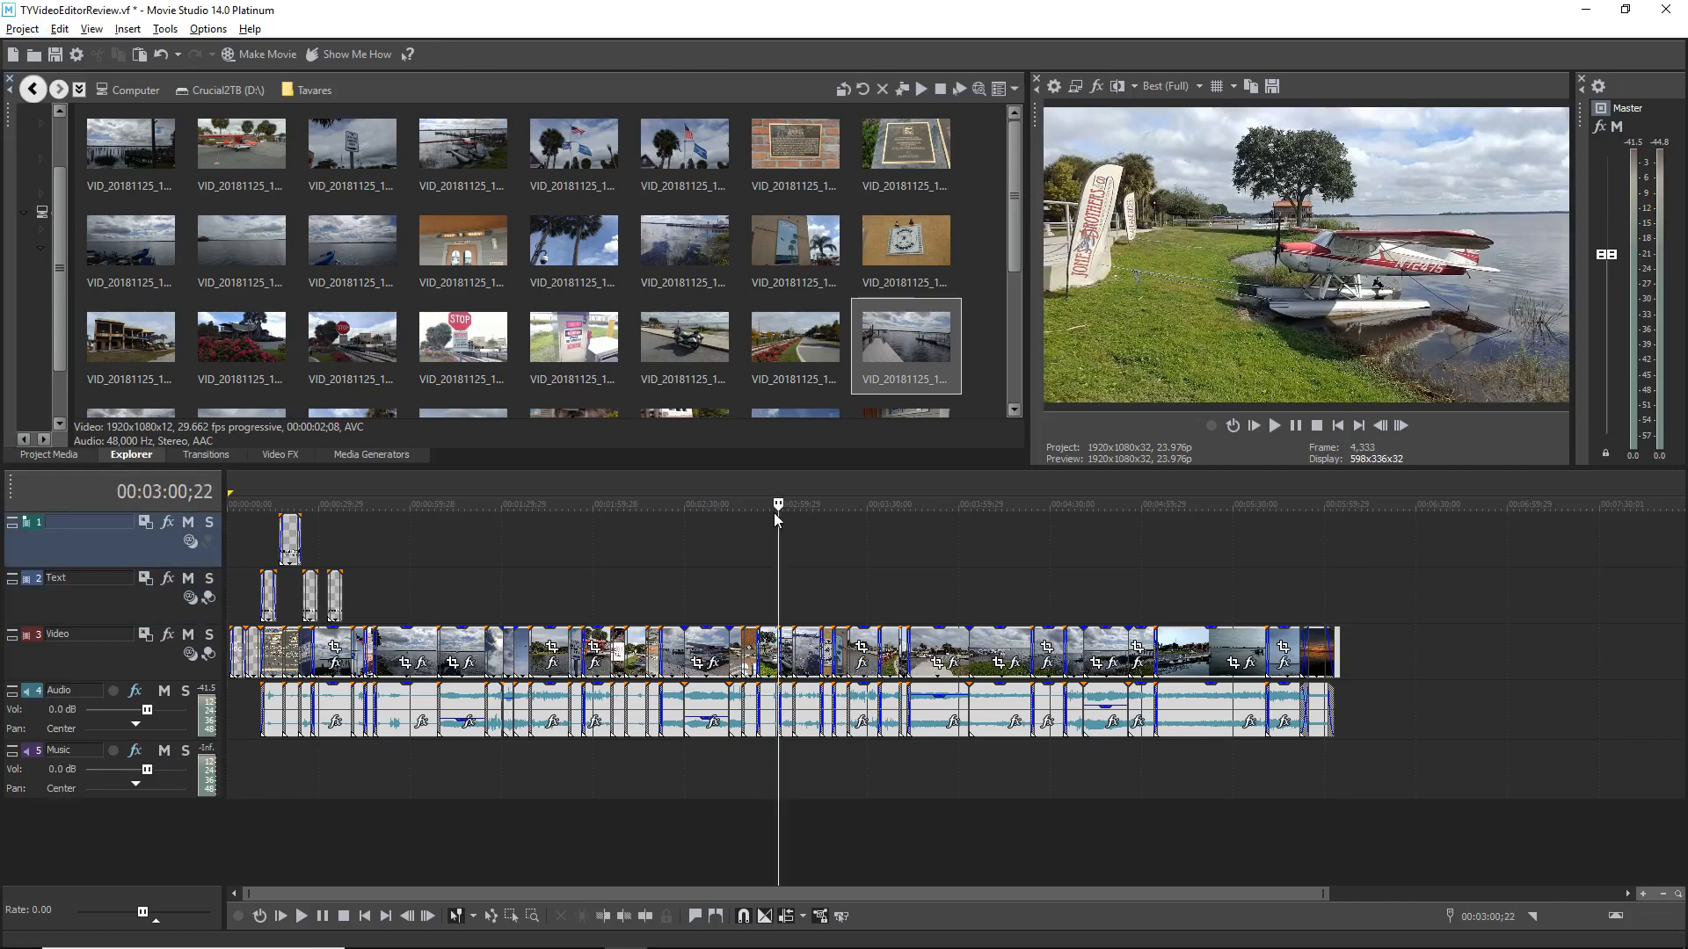
key(alt+Right)
key(space)
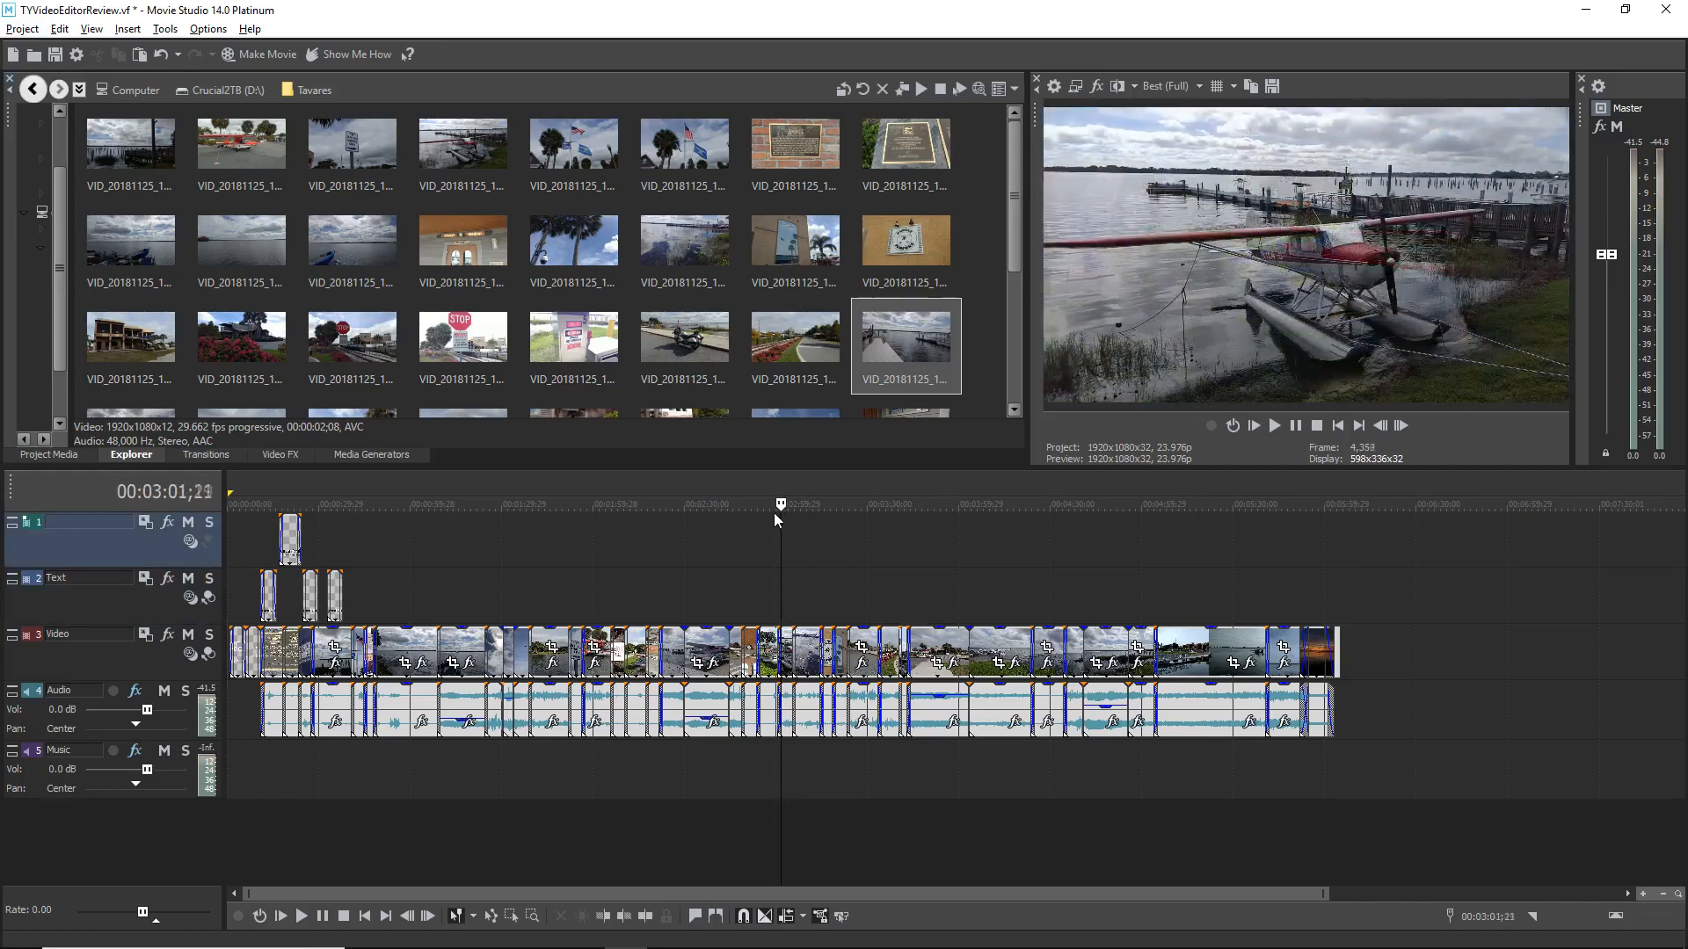
key(alt+Right)
key(alt+Right)
key(alt+Right)
key(alt+Right)
key(alt+Right)
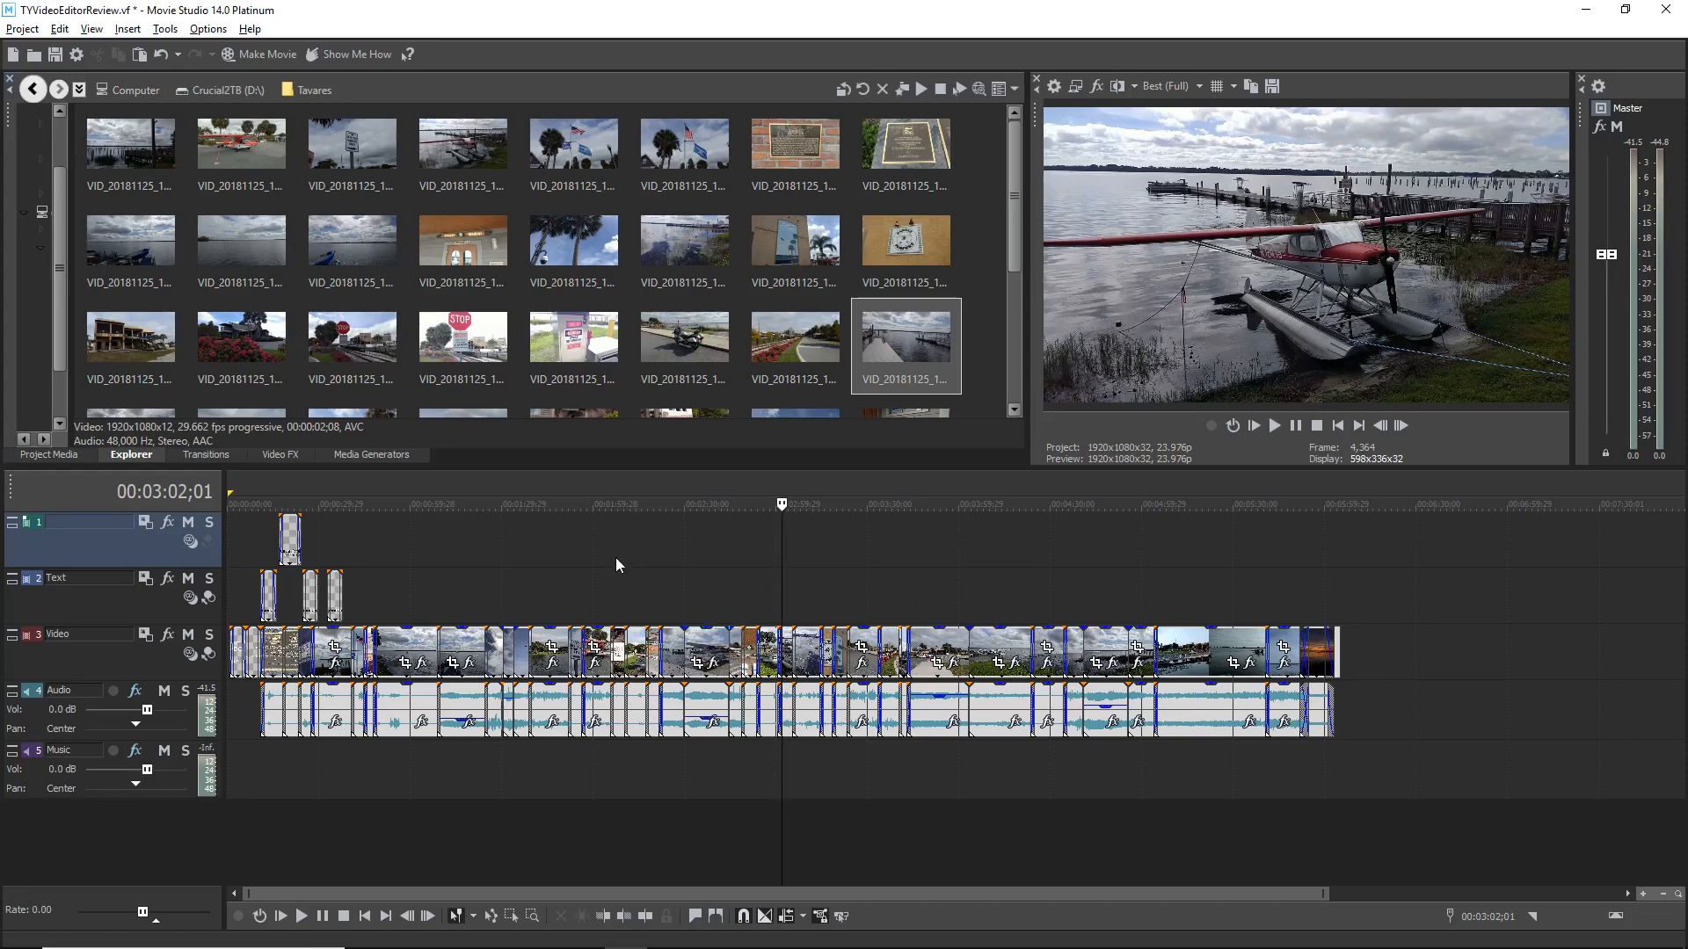
Step: Check where the whole video ends and return the playhead to the midpoint at about 00:03:02
click(1338, 604)
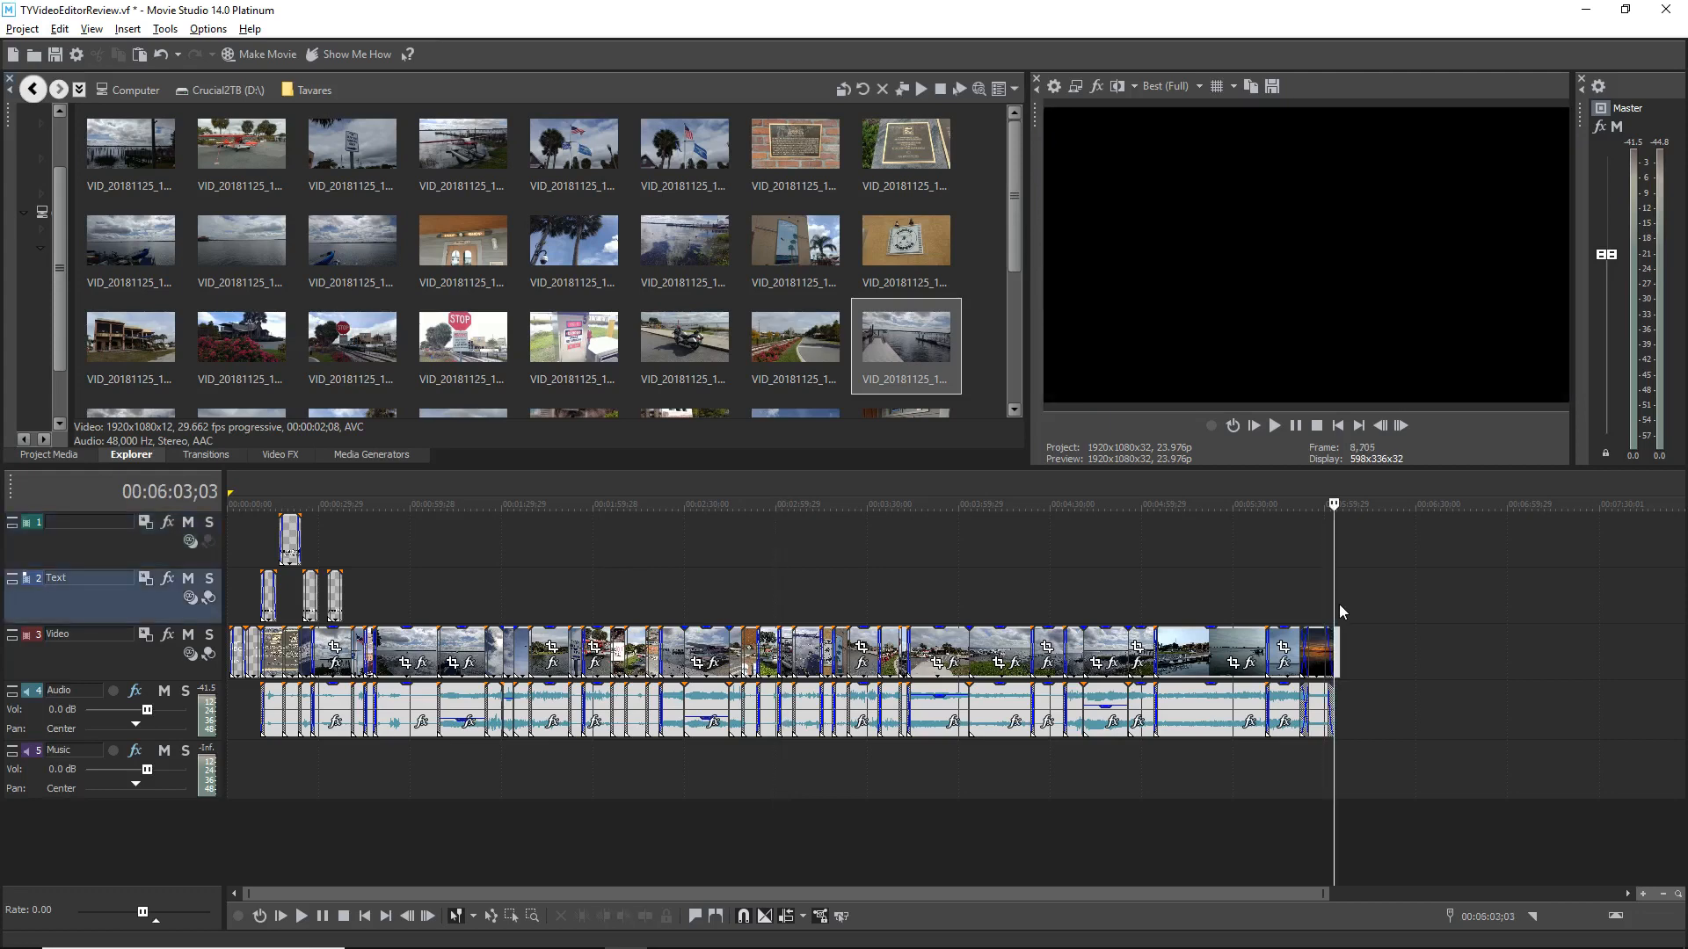
key(space)
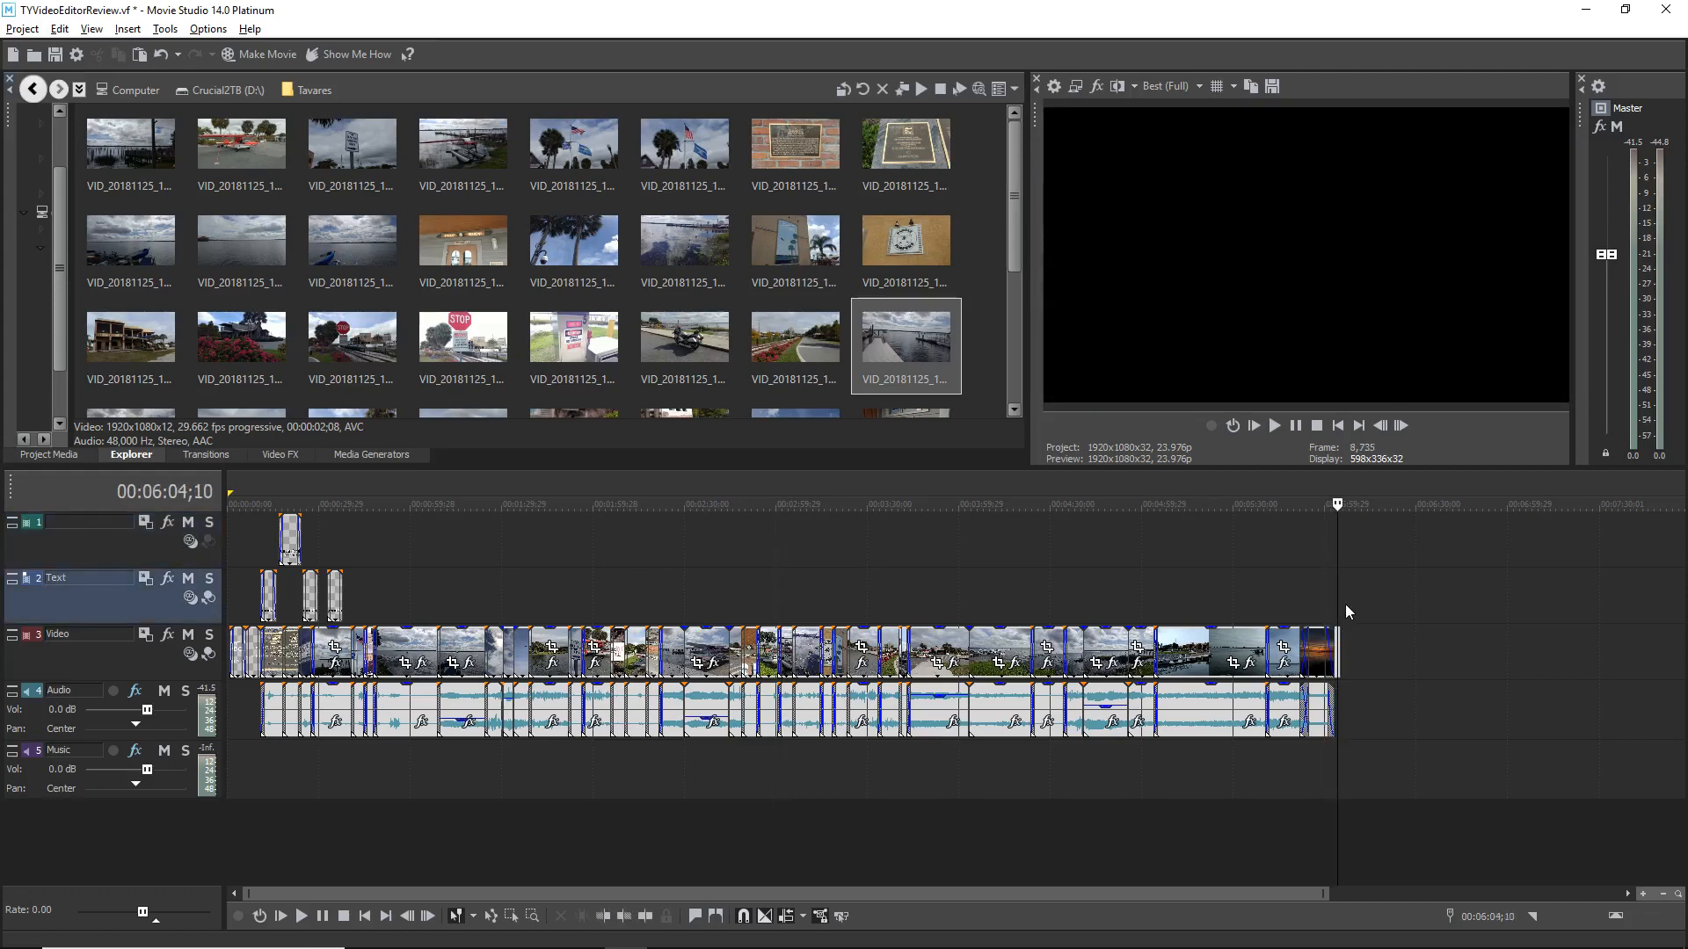
key(space)
click(781, 520)
key(Right)
key(Right)
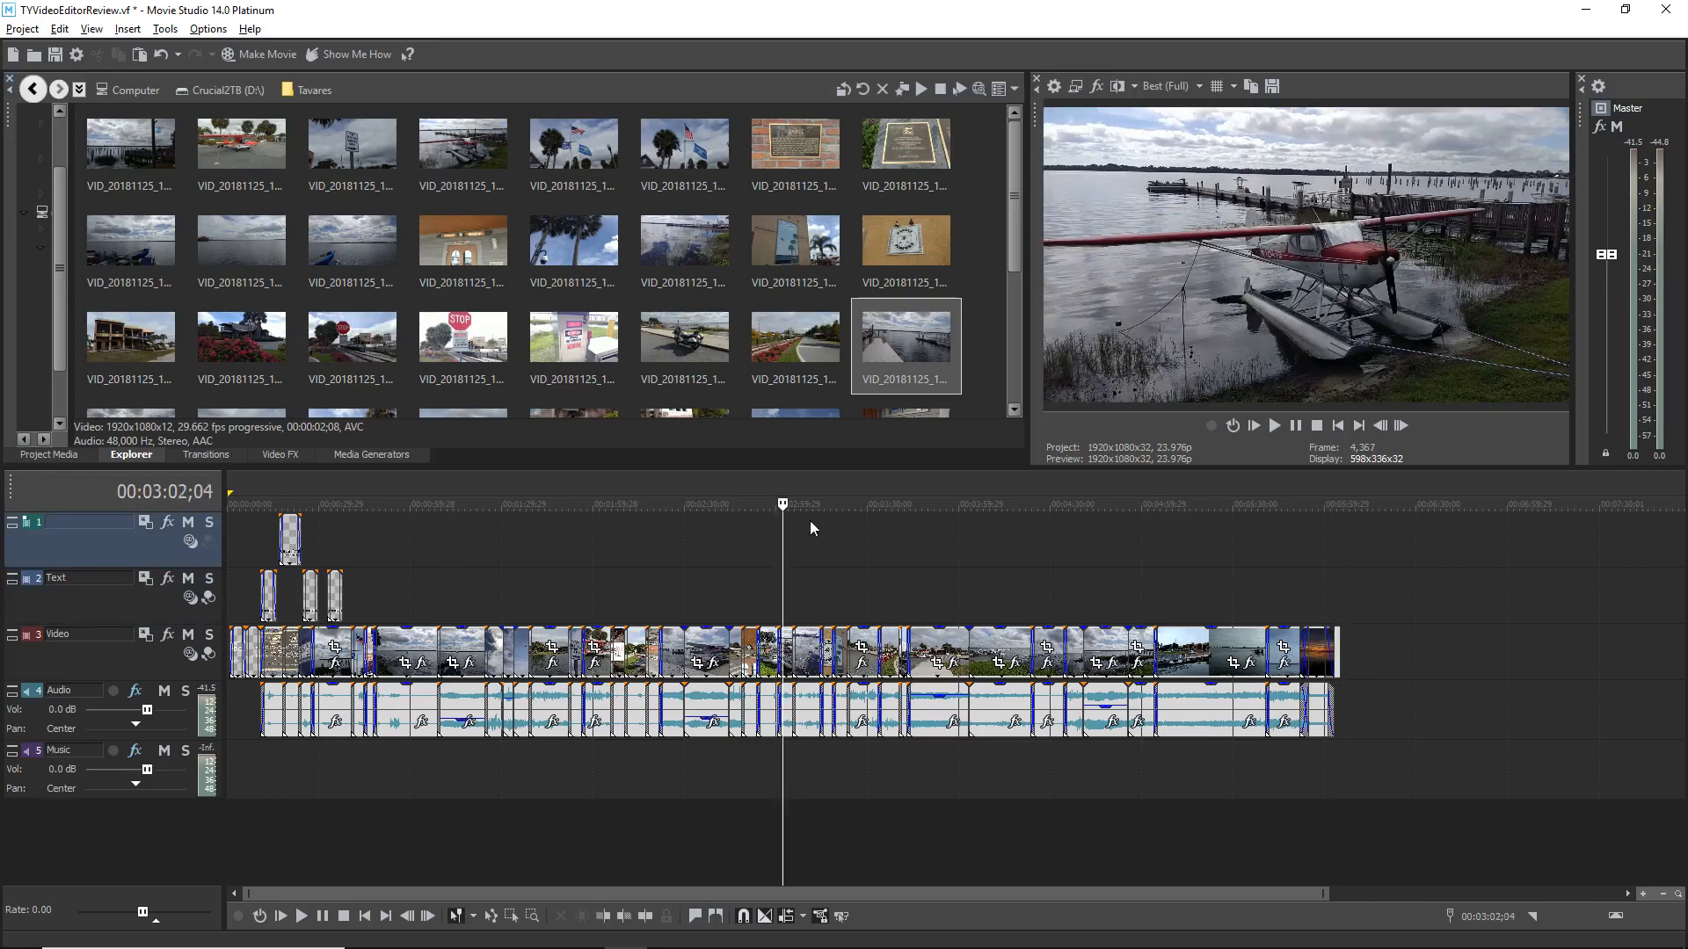
key(Left)
key(Left)
key(Left)
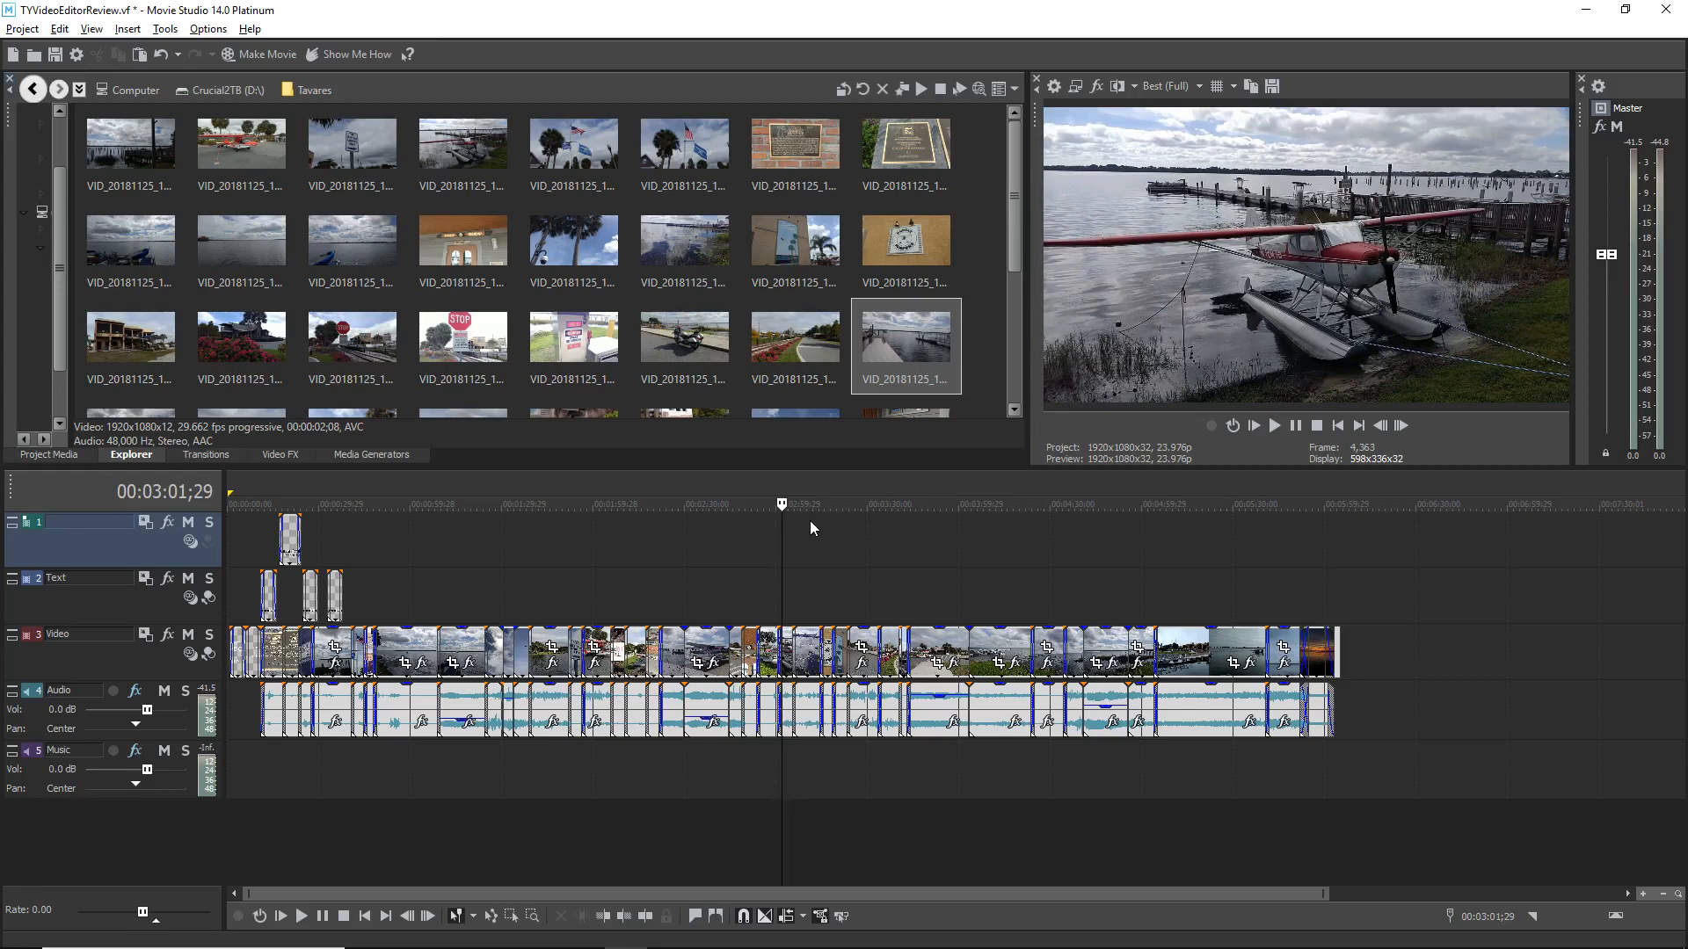
key(Right)
Step: Move the second Text-track title, together with the title after it, to the middle of the video at about 00:03:00
drag(309, 589, 704, 591)
drag(761, 589, 779, 594)
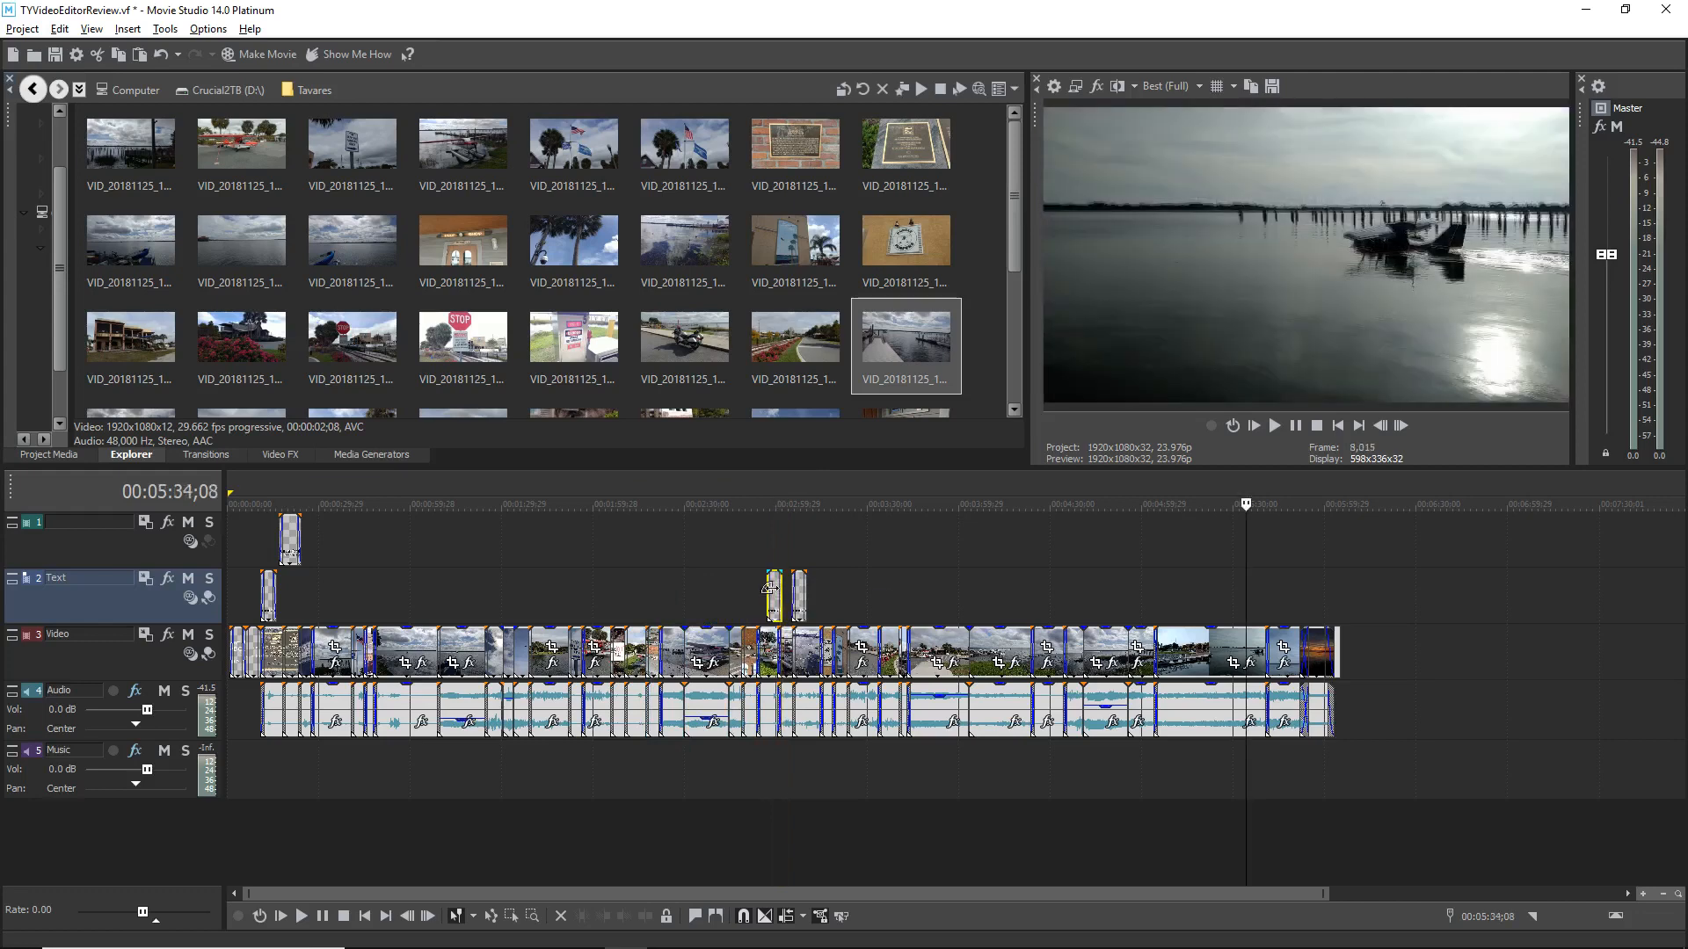
drag(776, 590, 773, 591)
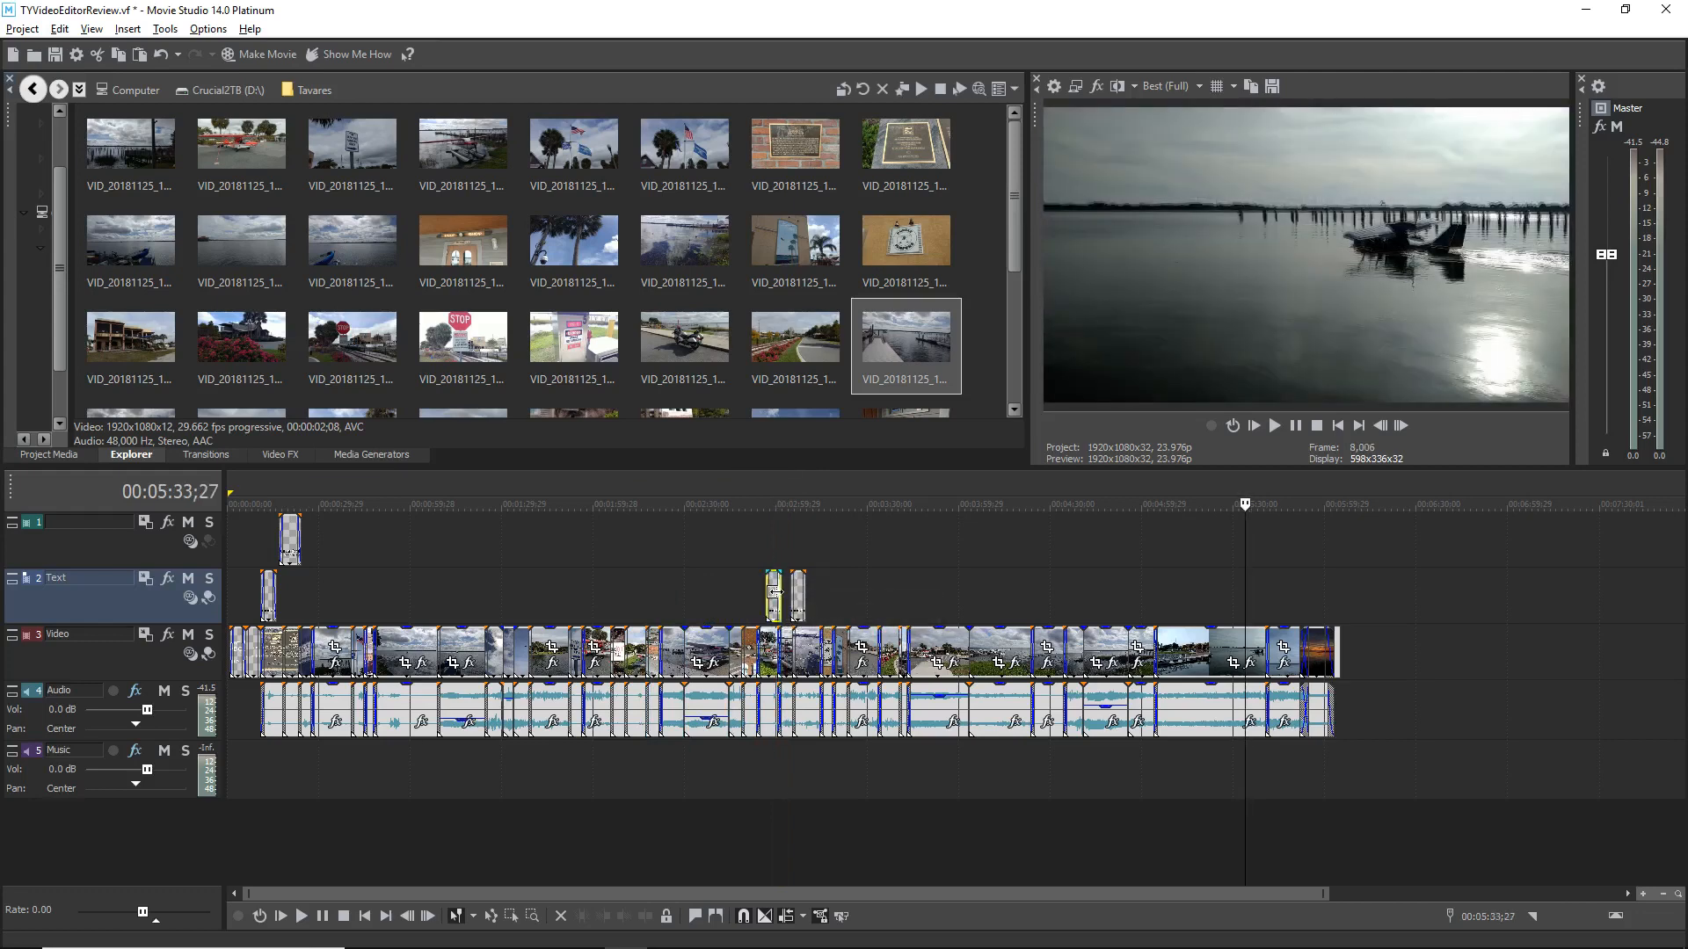
scroll(773, 592, up, 3)
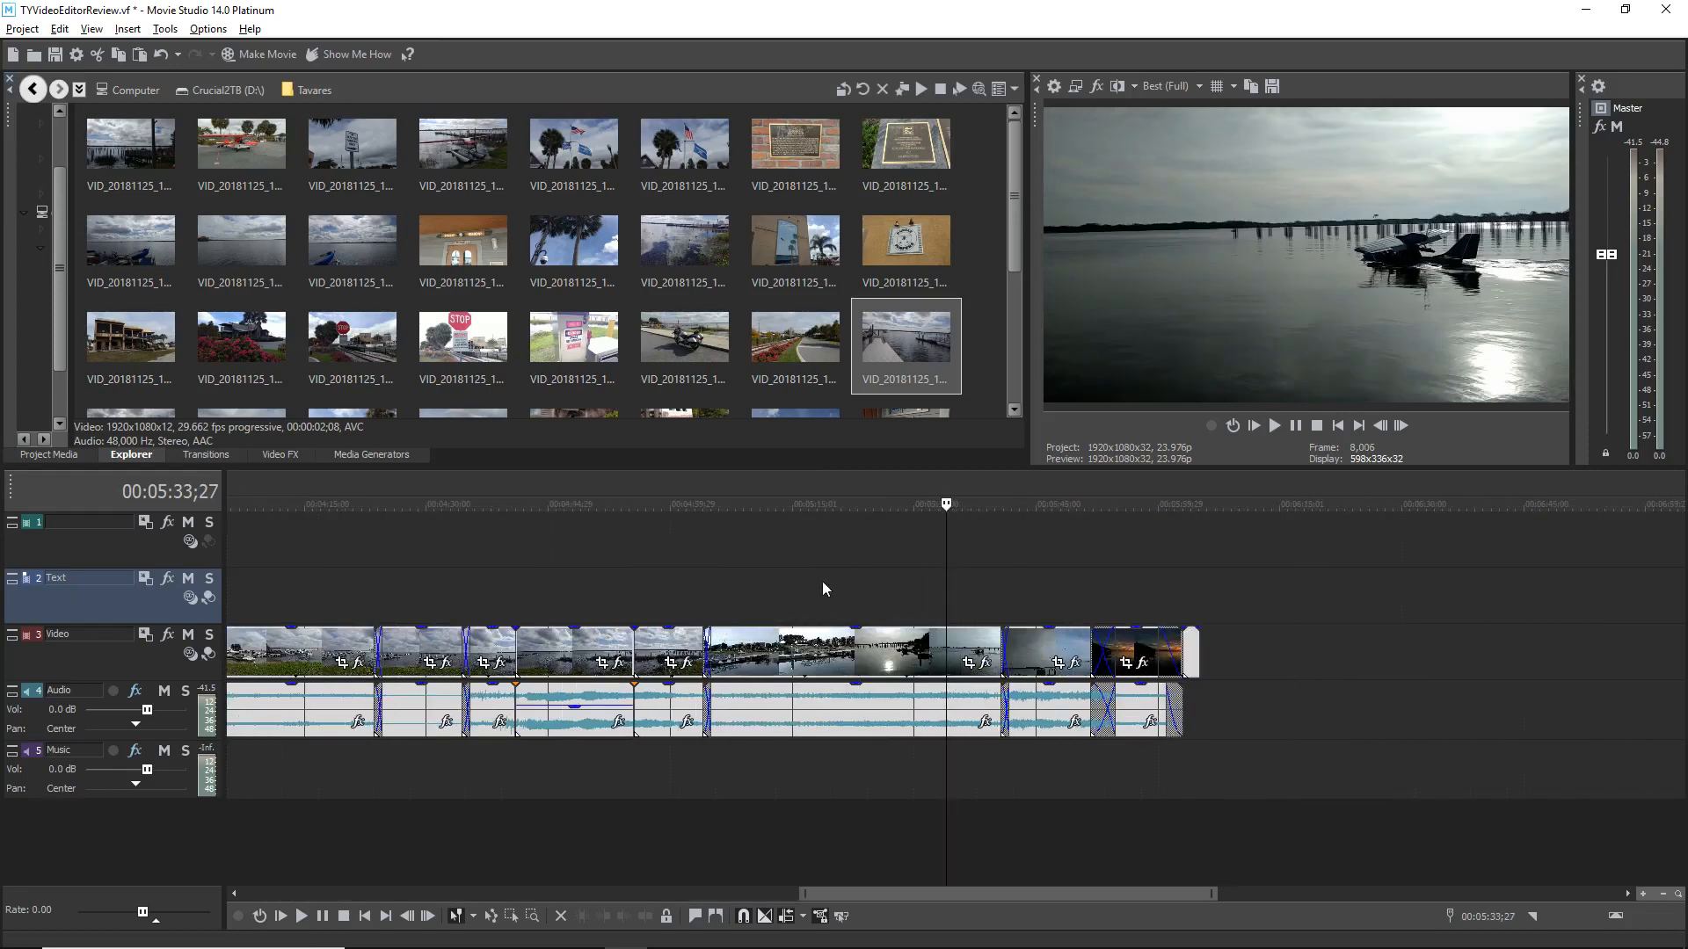
scroll(824, 589, down, 3)
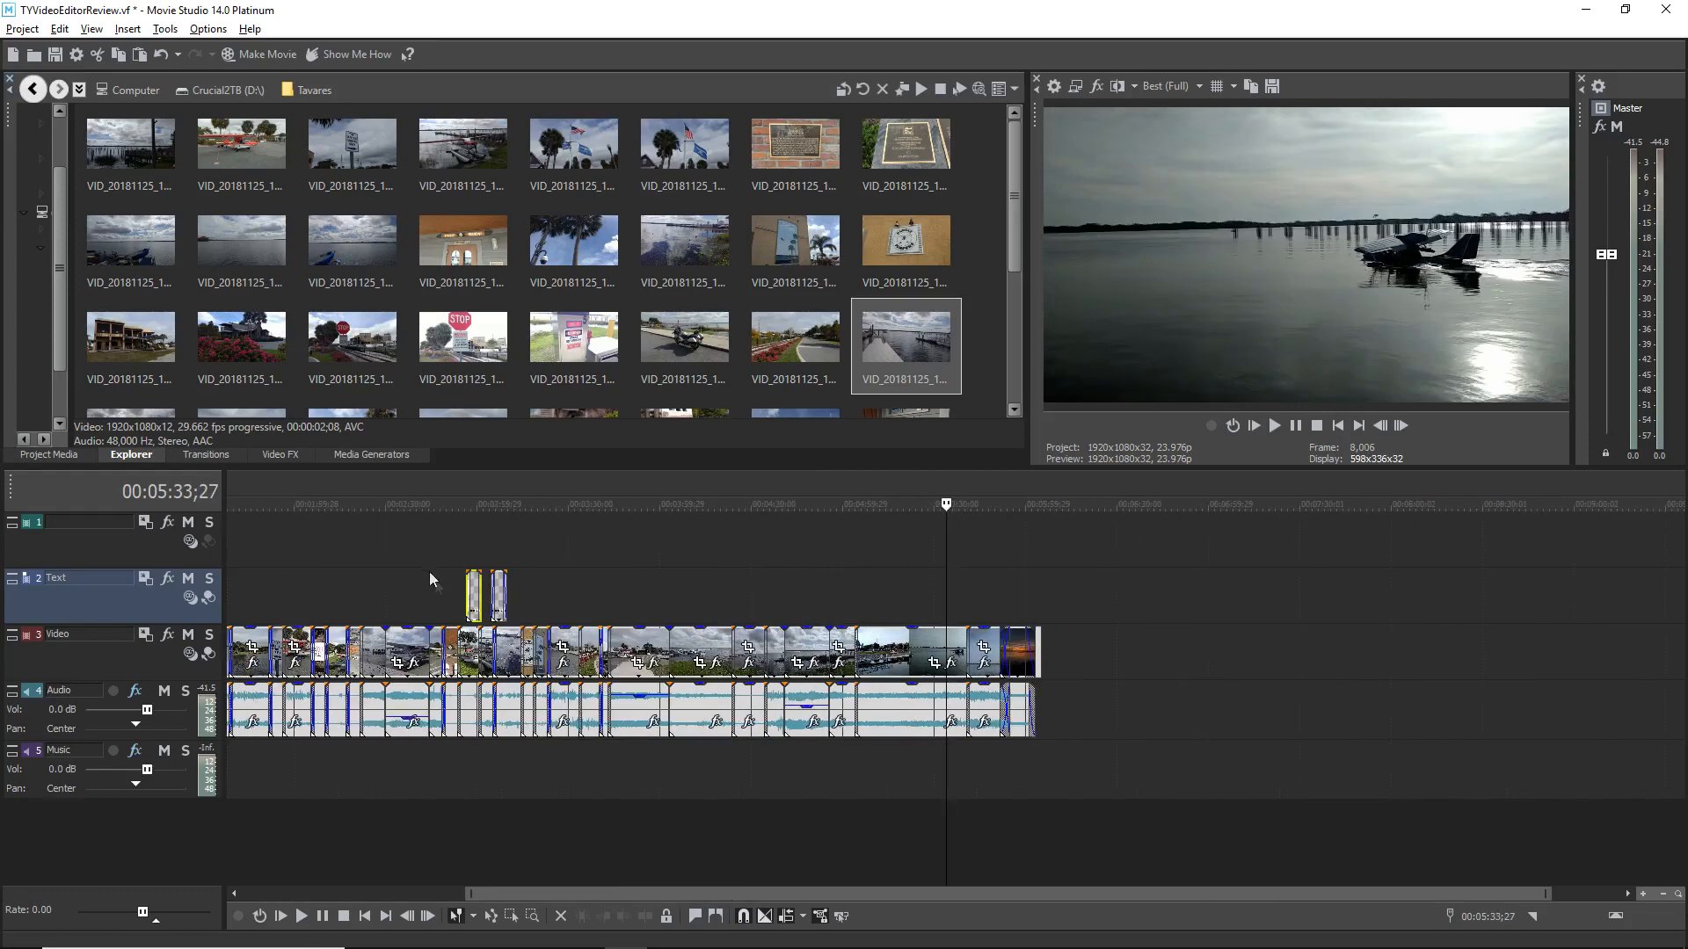
click(460, 600)
scroll(519, 594, up, 3)
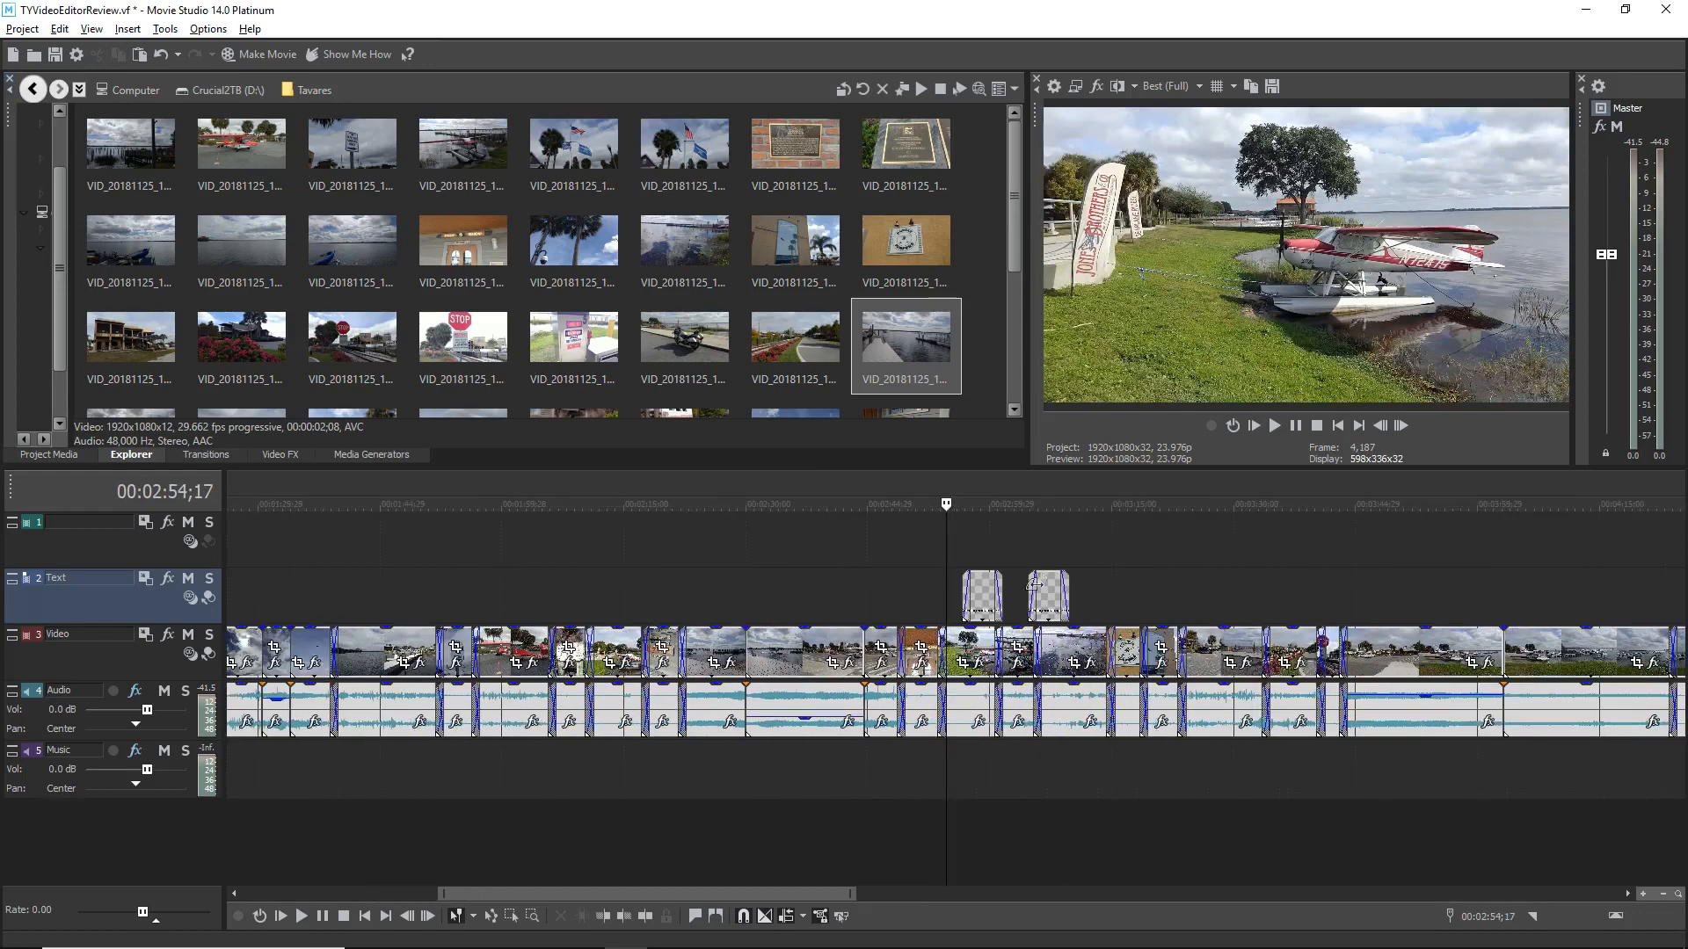
drag(983, 595, 1017, 595)
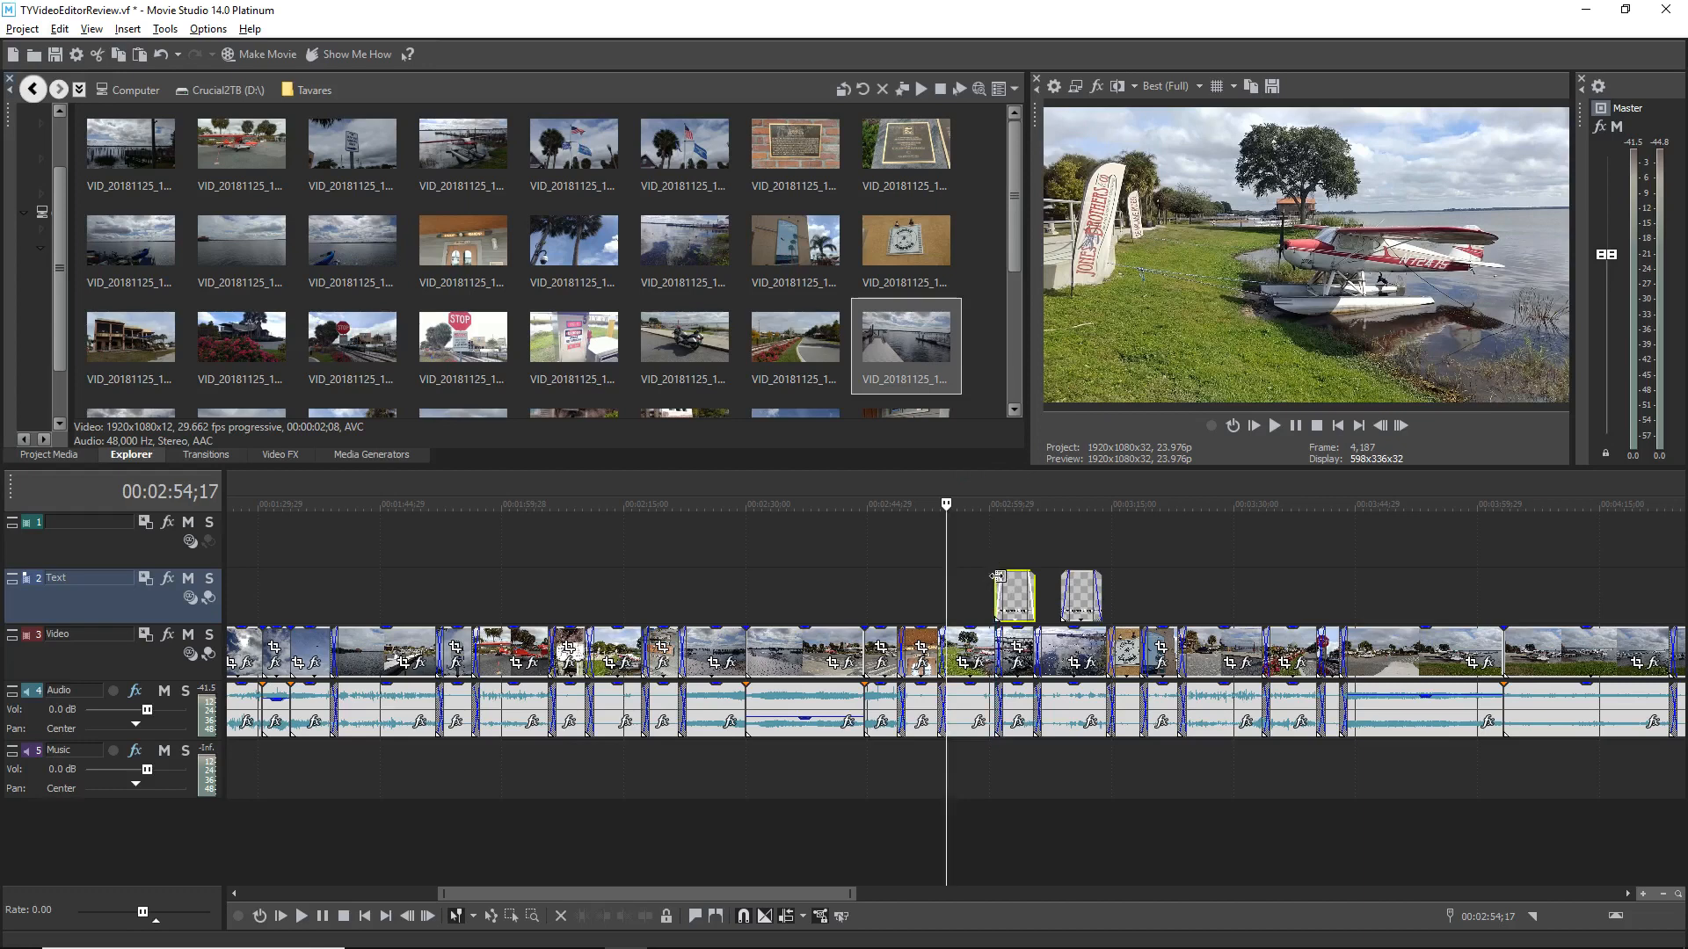
Step: Move the last Text-track title to the end of the video so it finishes flush with the sunset clip
scroll(1064, 593, down, 5)
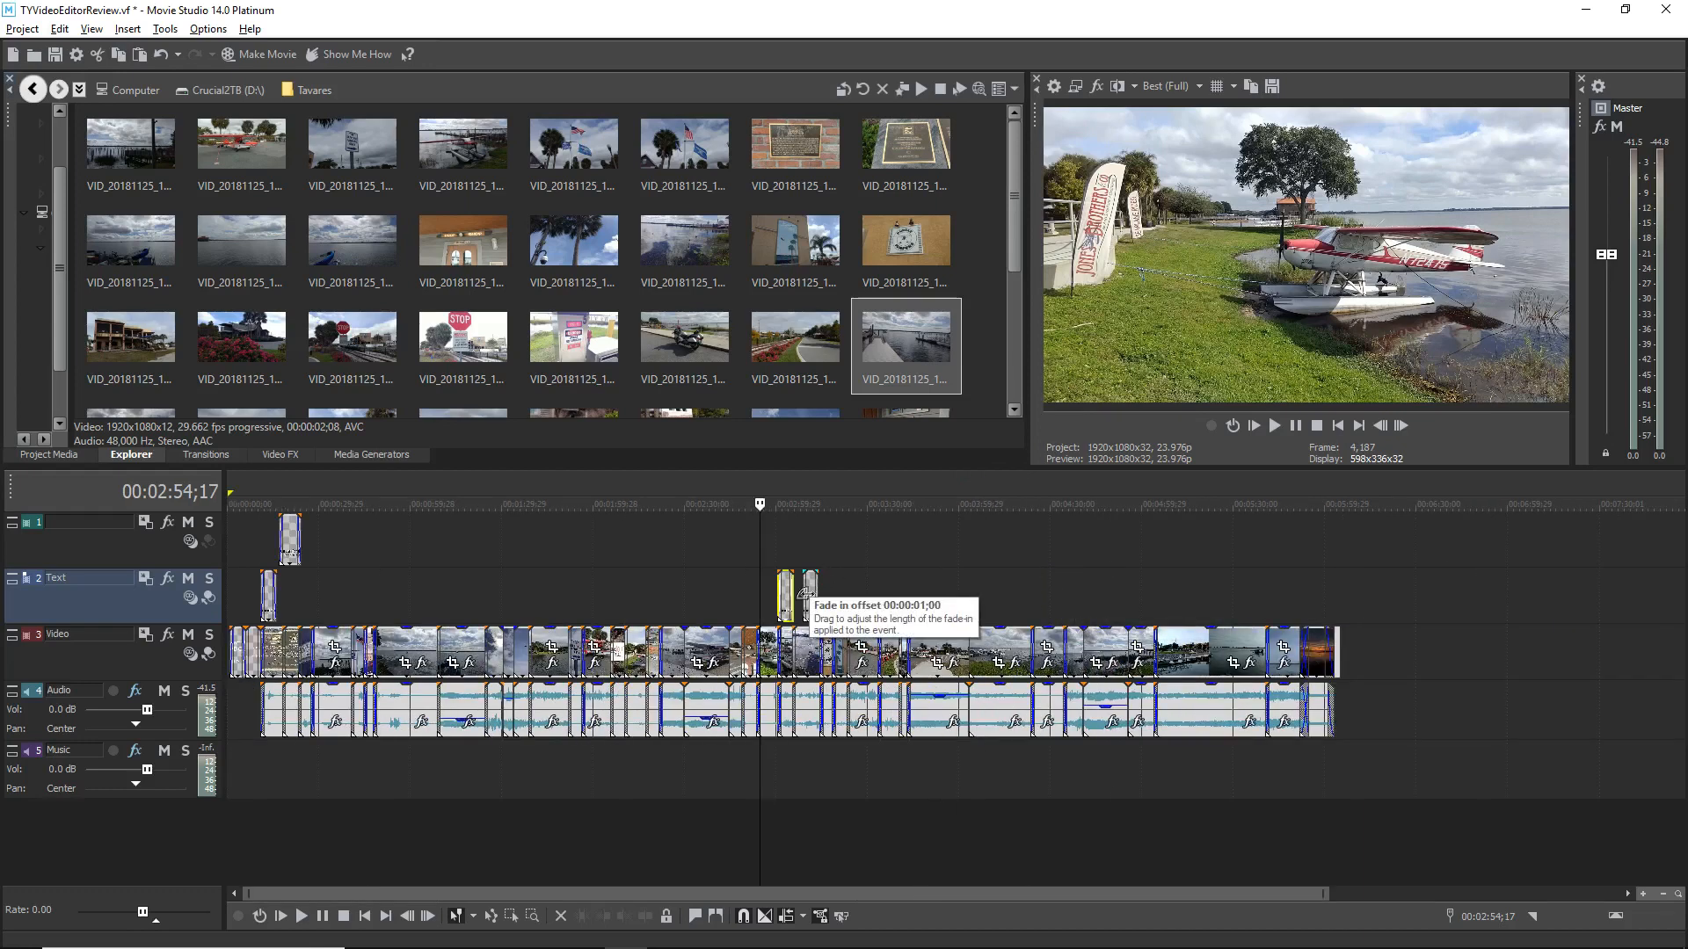
drag(806, 589, 1333, 597)
click(1320, 606)
scroll(1320, 603, up, 8)
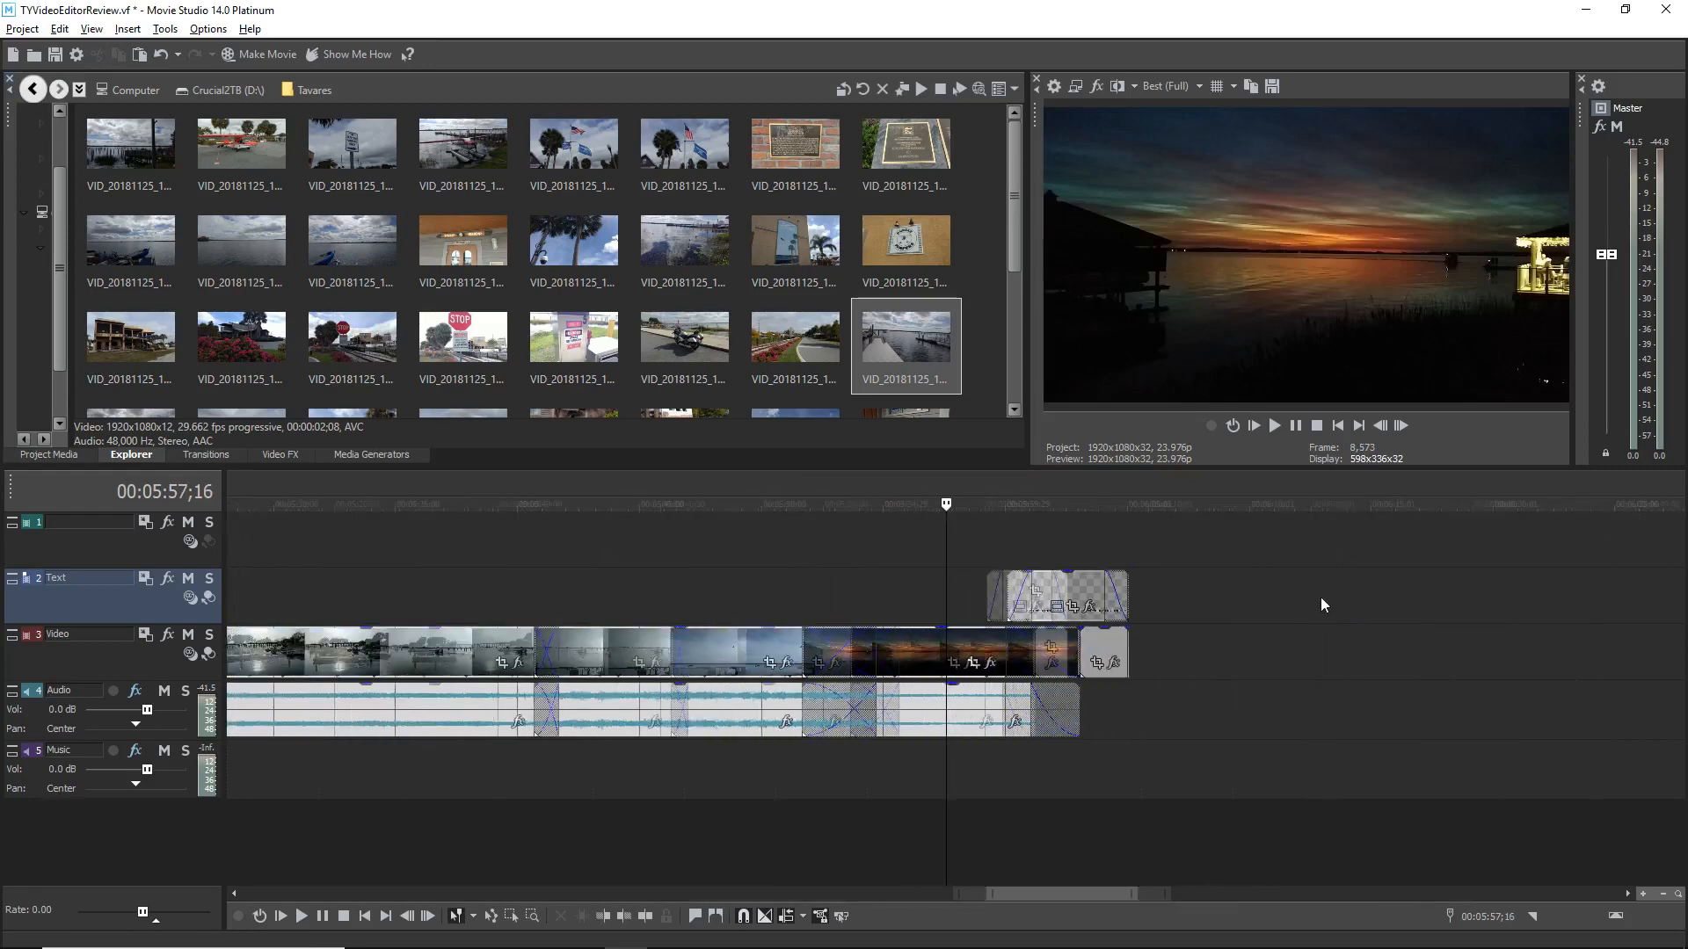
drag(1082, 578, 1018, 597)
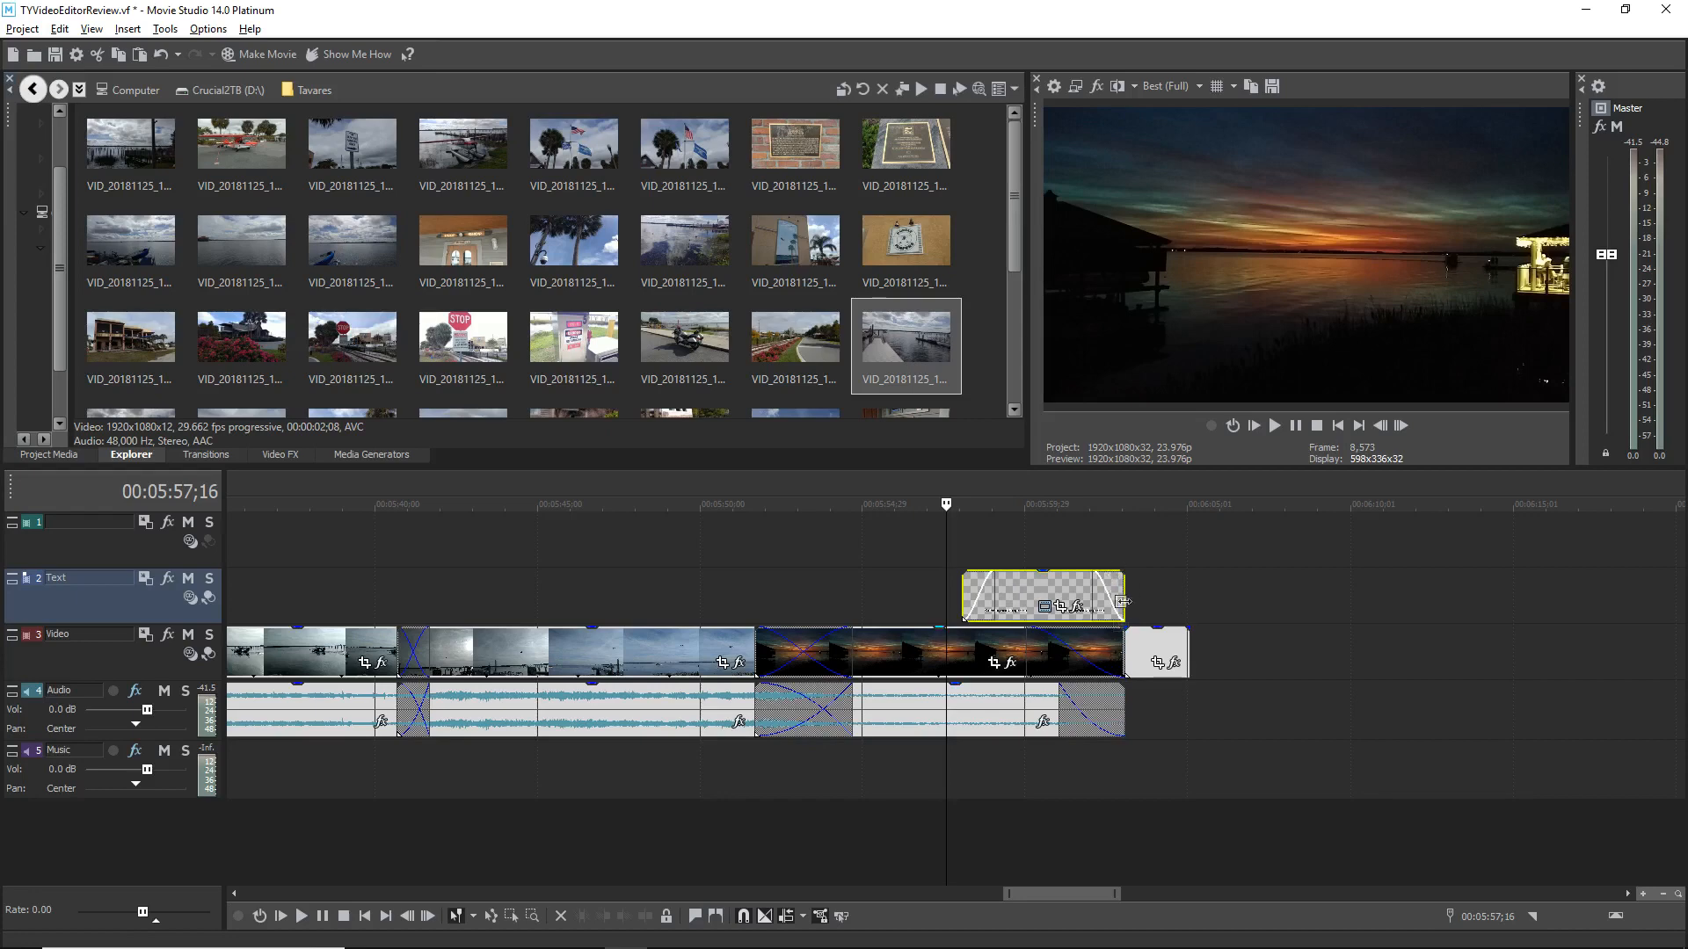
Step: Move the last title clear of the video's end and pull the closing clip slightly earlier behind the sunset clip
mouse_move(1039, 584)
mouse_down()
mouse_move(1073, 584)
mouse_move(1042, 583)
mouse_up()
drag(1040, 584, 1102, 595)
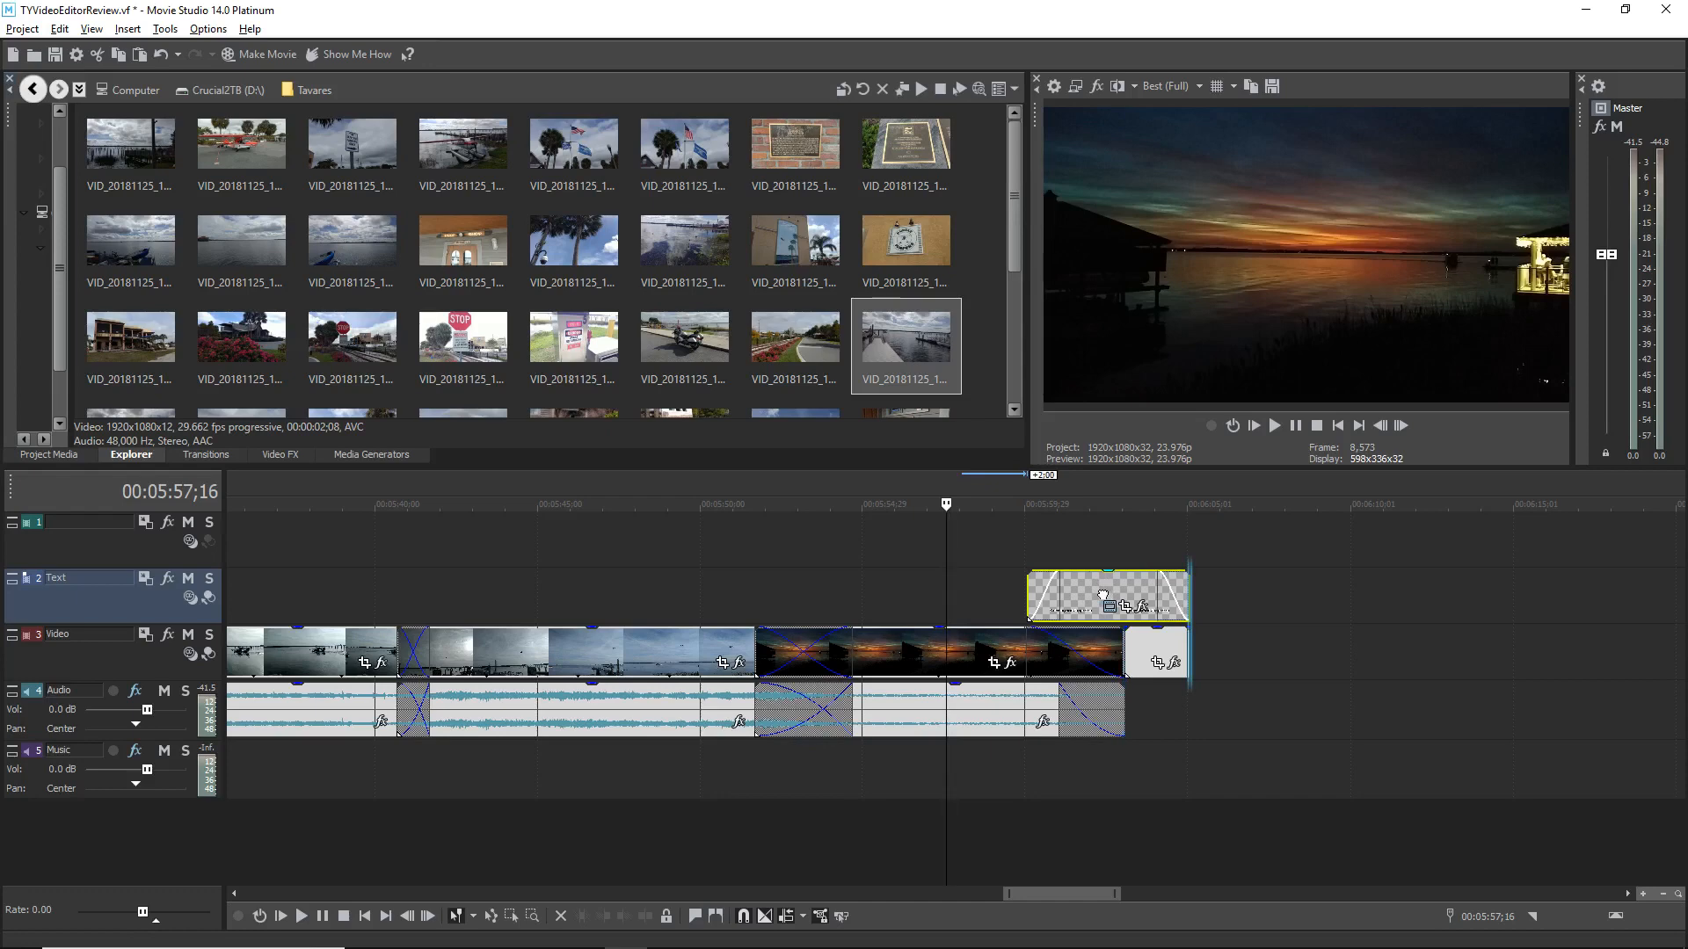
drag(1103, 594, 1270, 592)
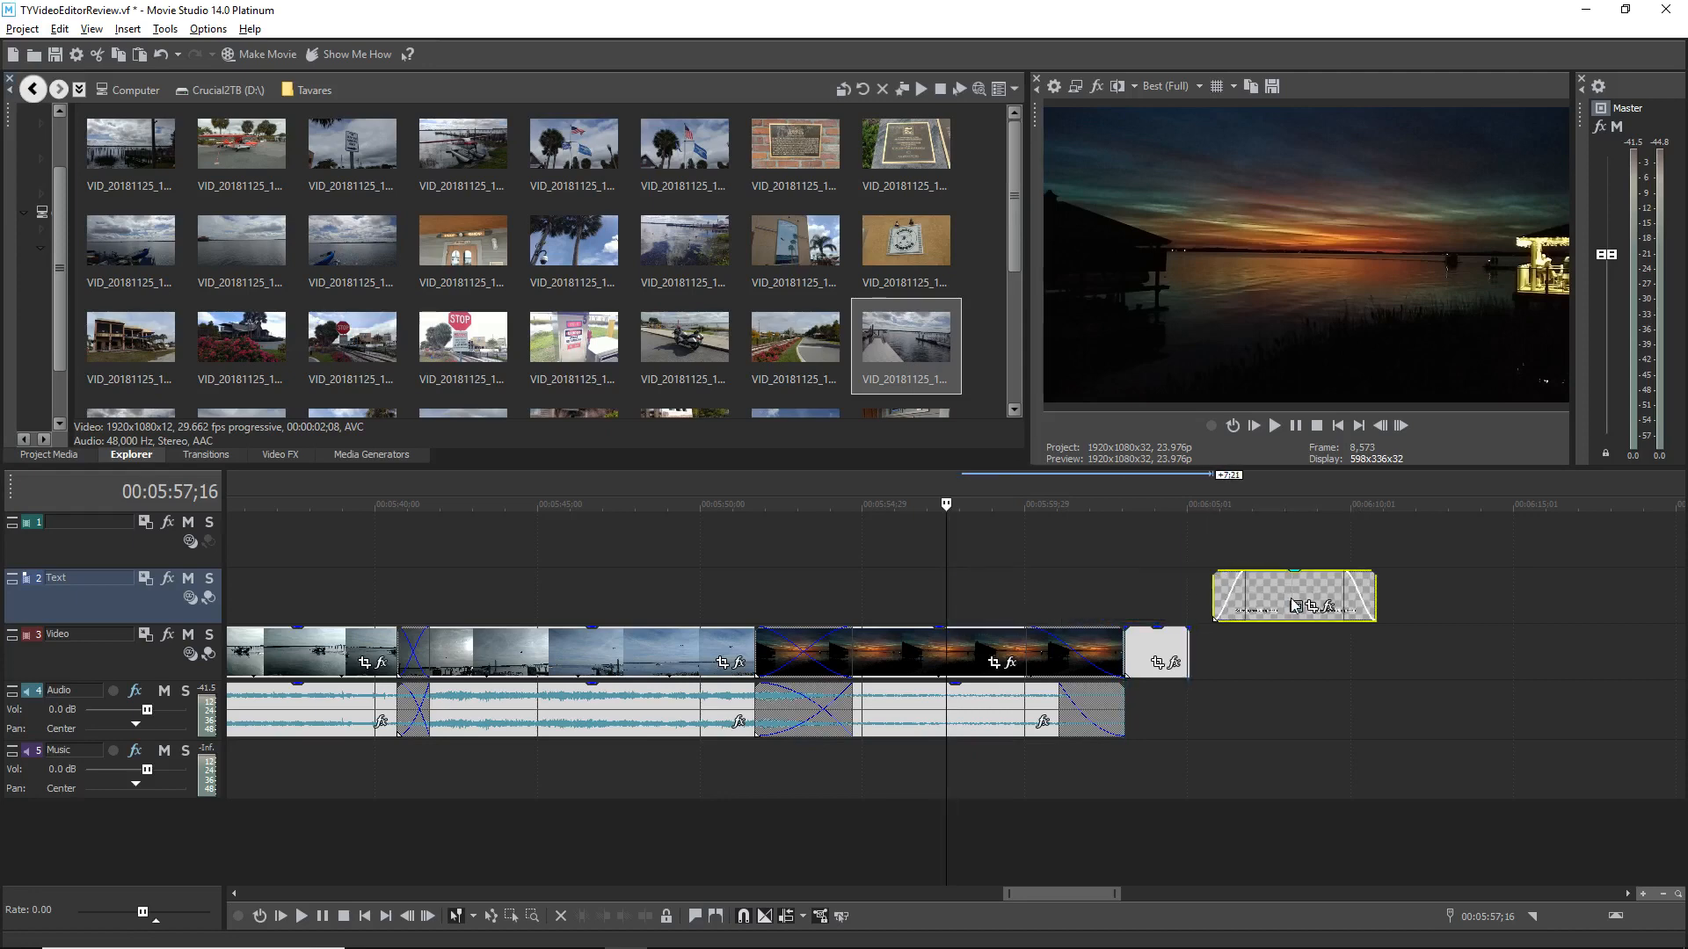
mouse_move(1164, 644)
mouse_down()
mouse_move(1187, 645)
mouse_move(1118, 647)
mouse_move(1161, 645)
mouse_move(1140, 644)
mouse_up()
click(1122, 647)
Step: Move the last title back over the sunset clip's fade-out so it ends together with the closing clip
drag(1276, 598, 1023, 609)
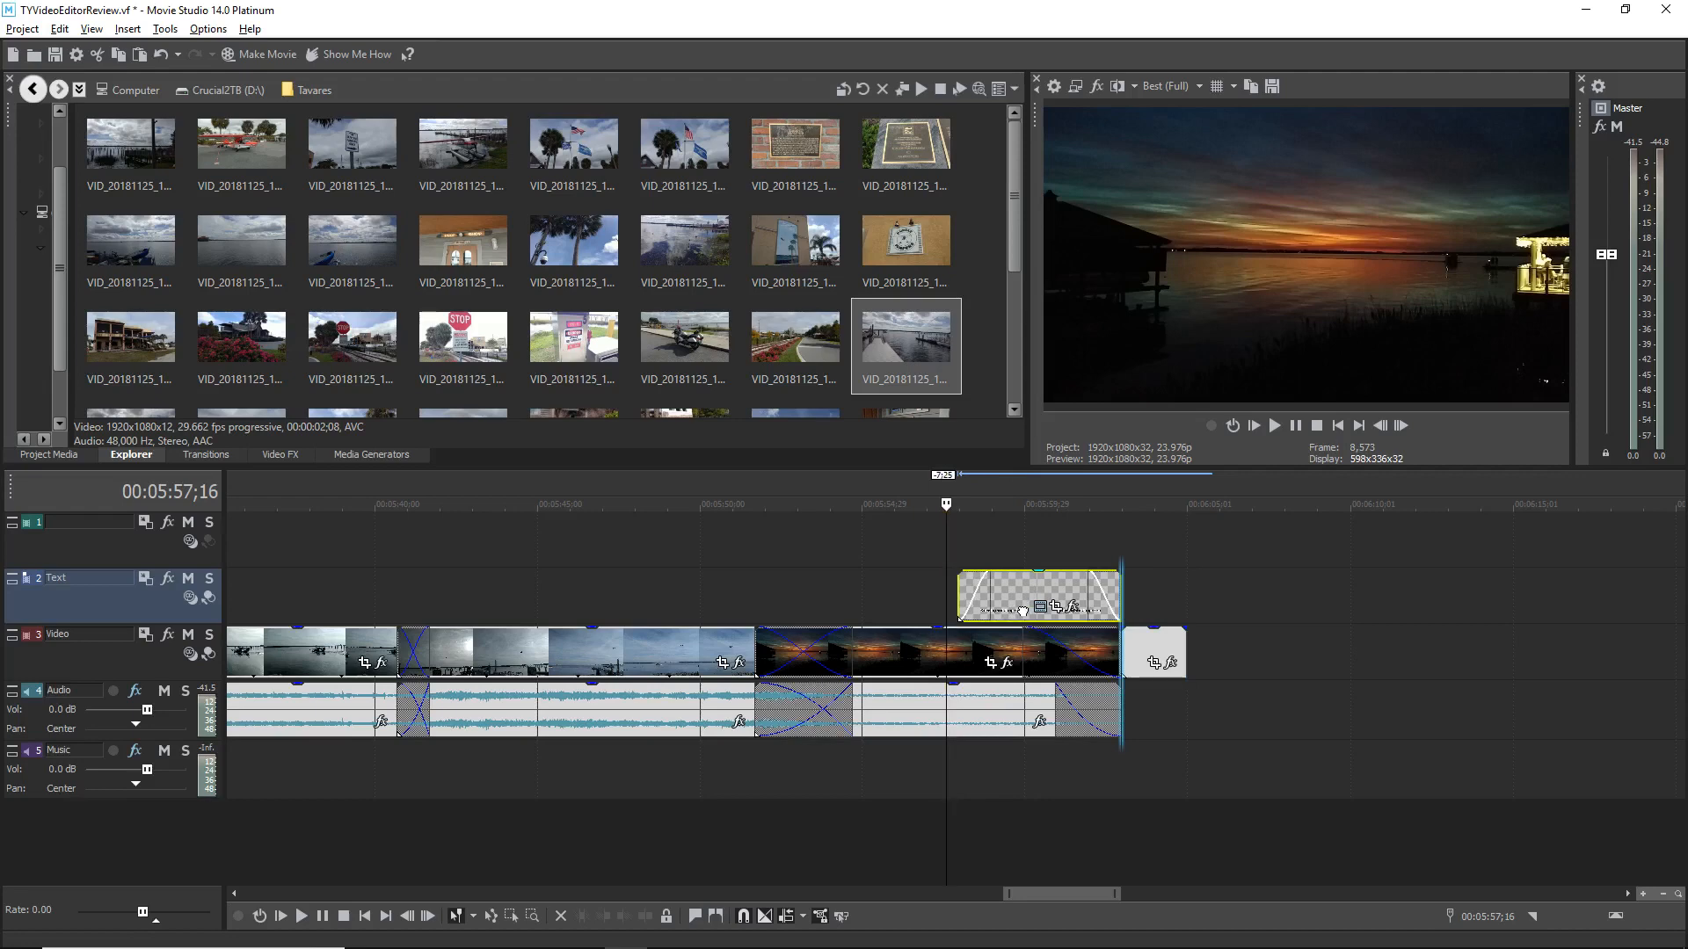
drag(1022, 609, 1023, 609)
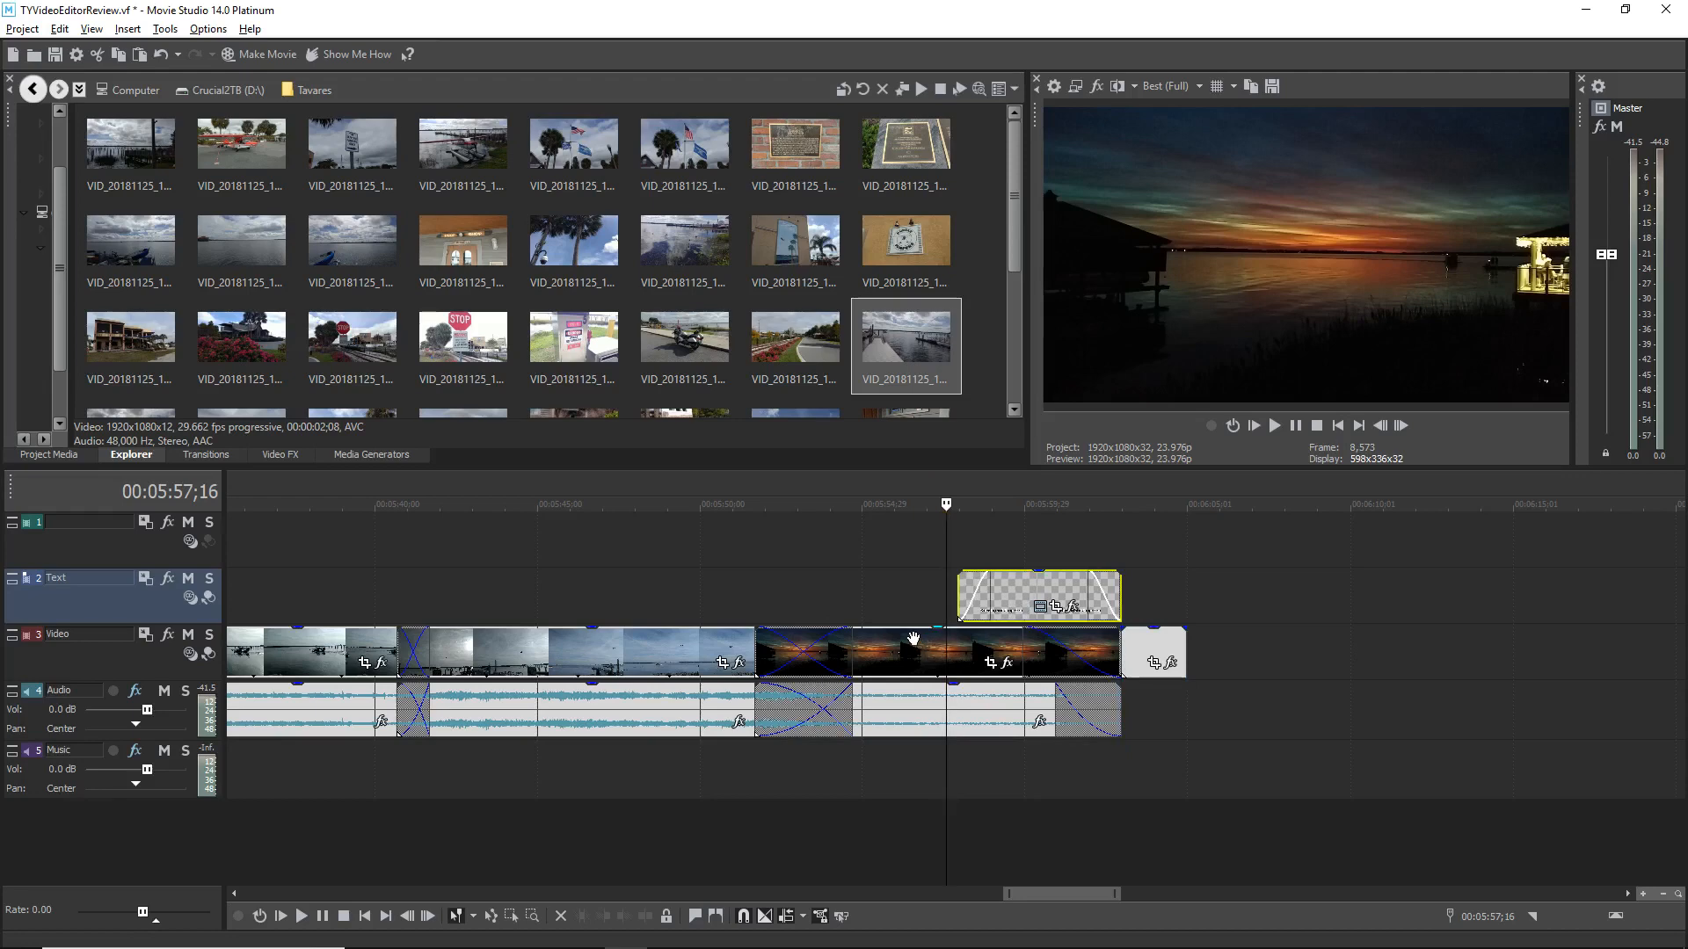
mouse_move(1013, 589)
mouse_down()
mouse_move(1034, 589)
mouse_move(1011, 592)
mouse_up()
click(1037, 530)
drag(991, 597, 1072, 590)
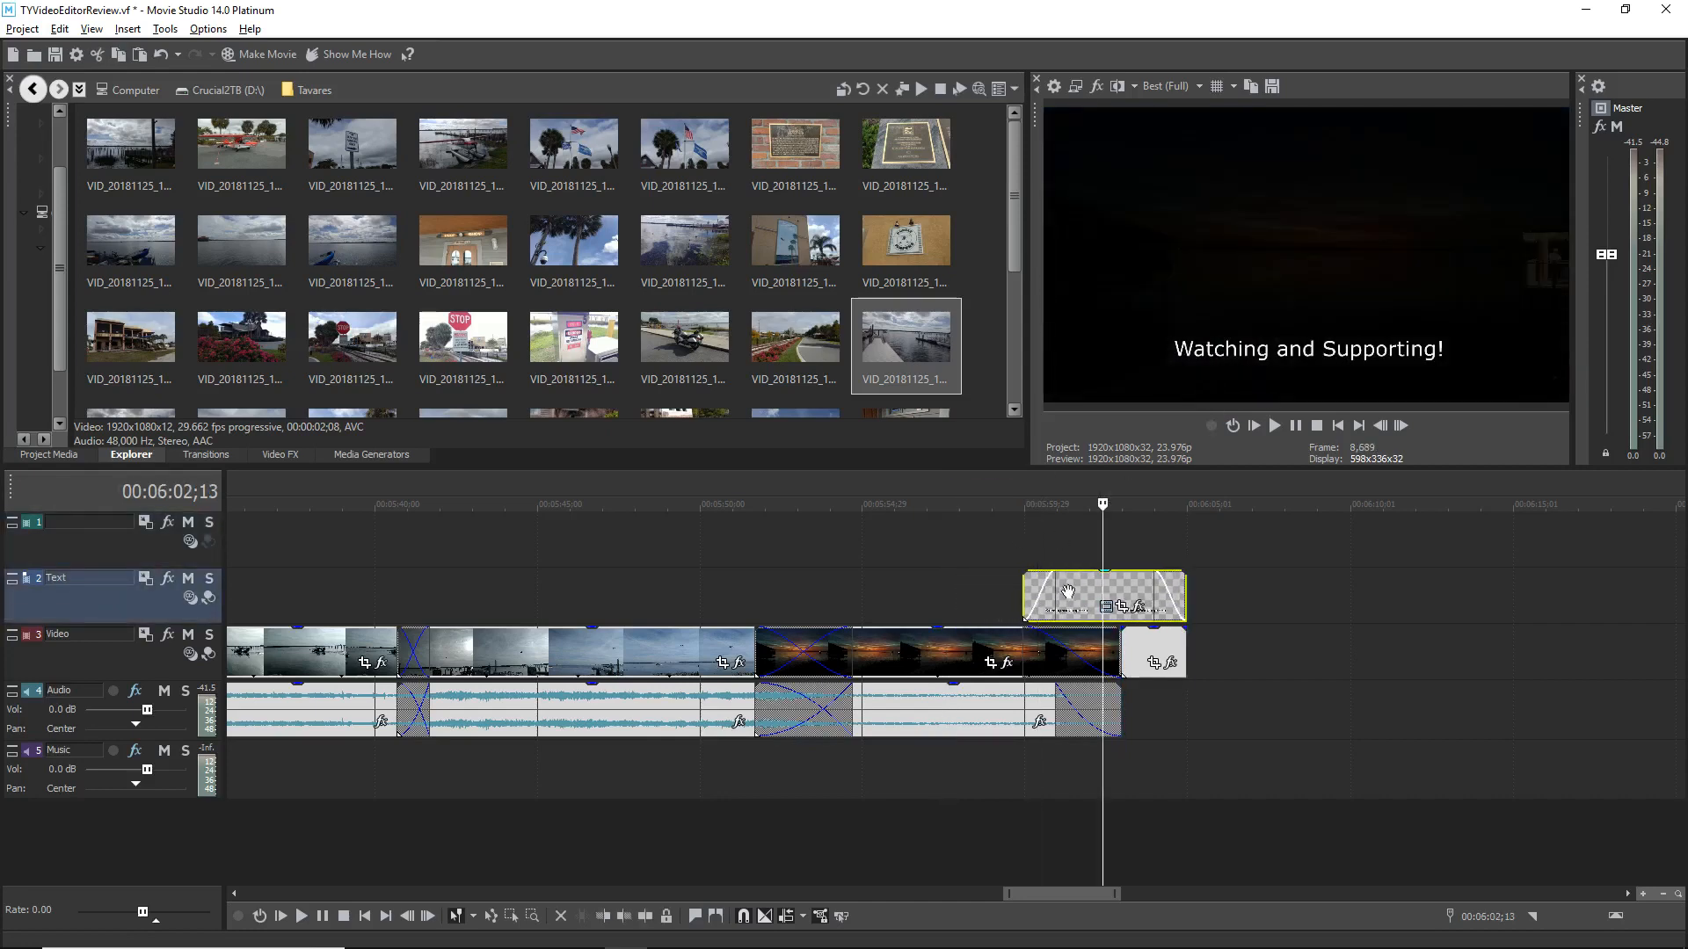
Step: Play the ending with the closing title from 00:05:59;16 to the end of the video
click(1010, 561)
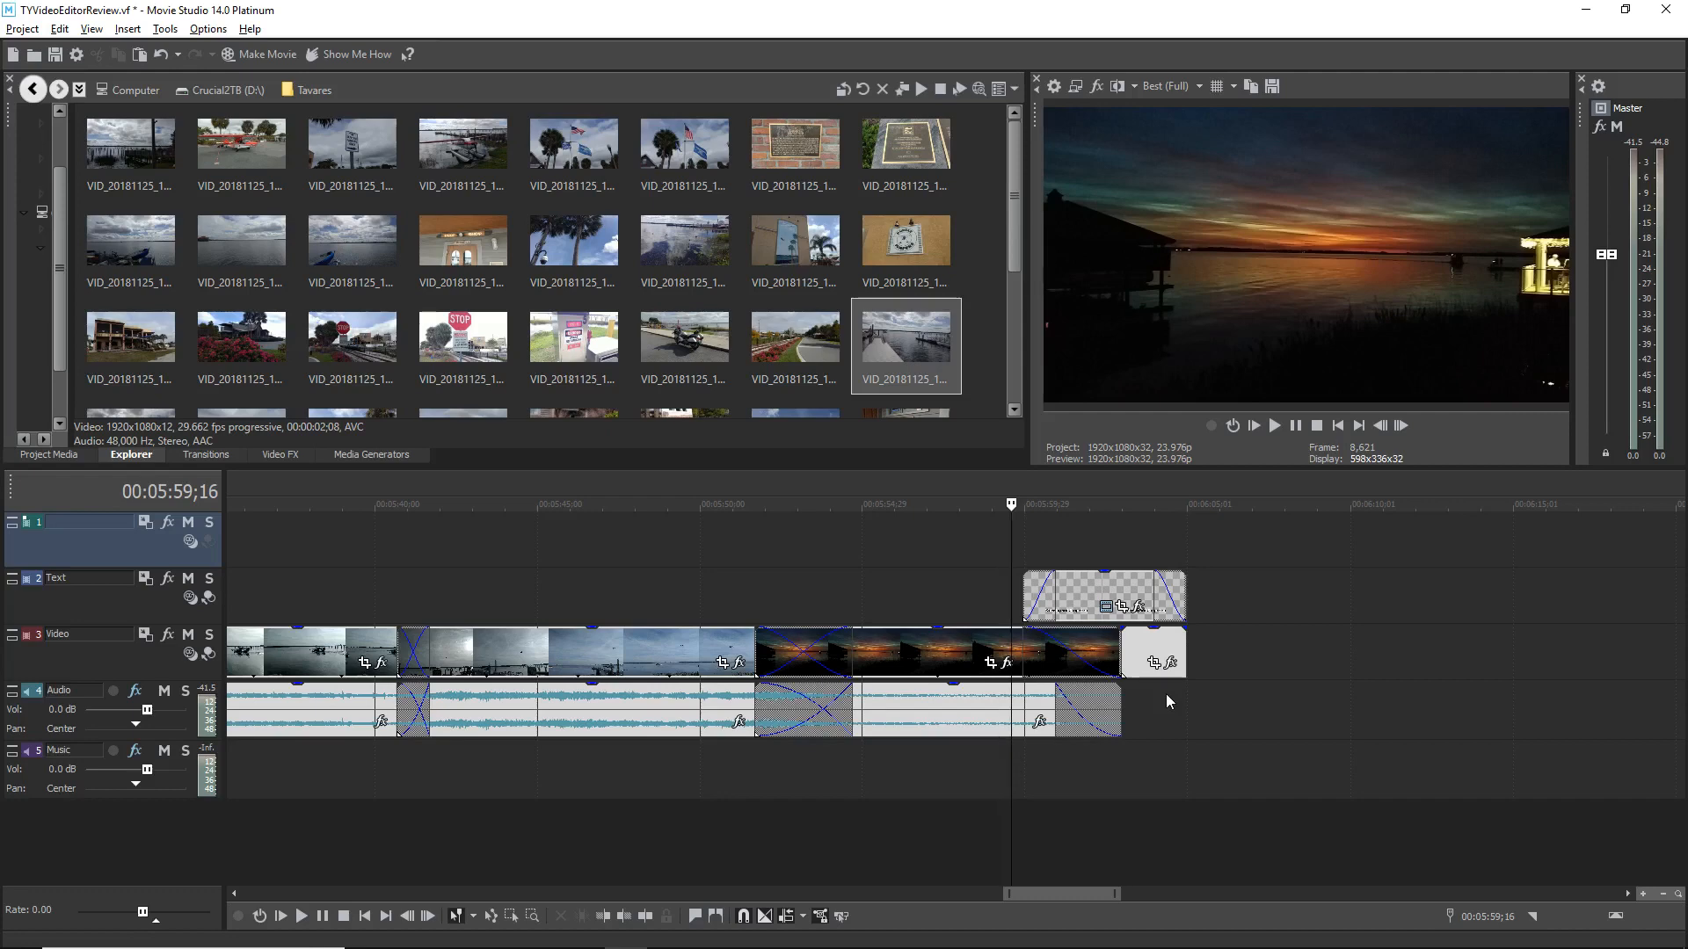
key(space)
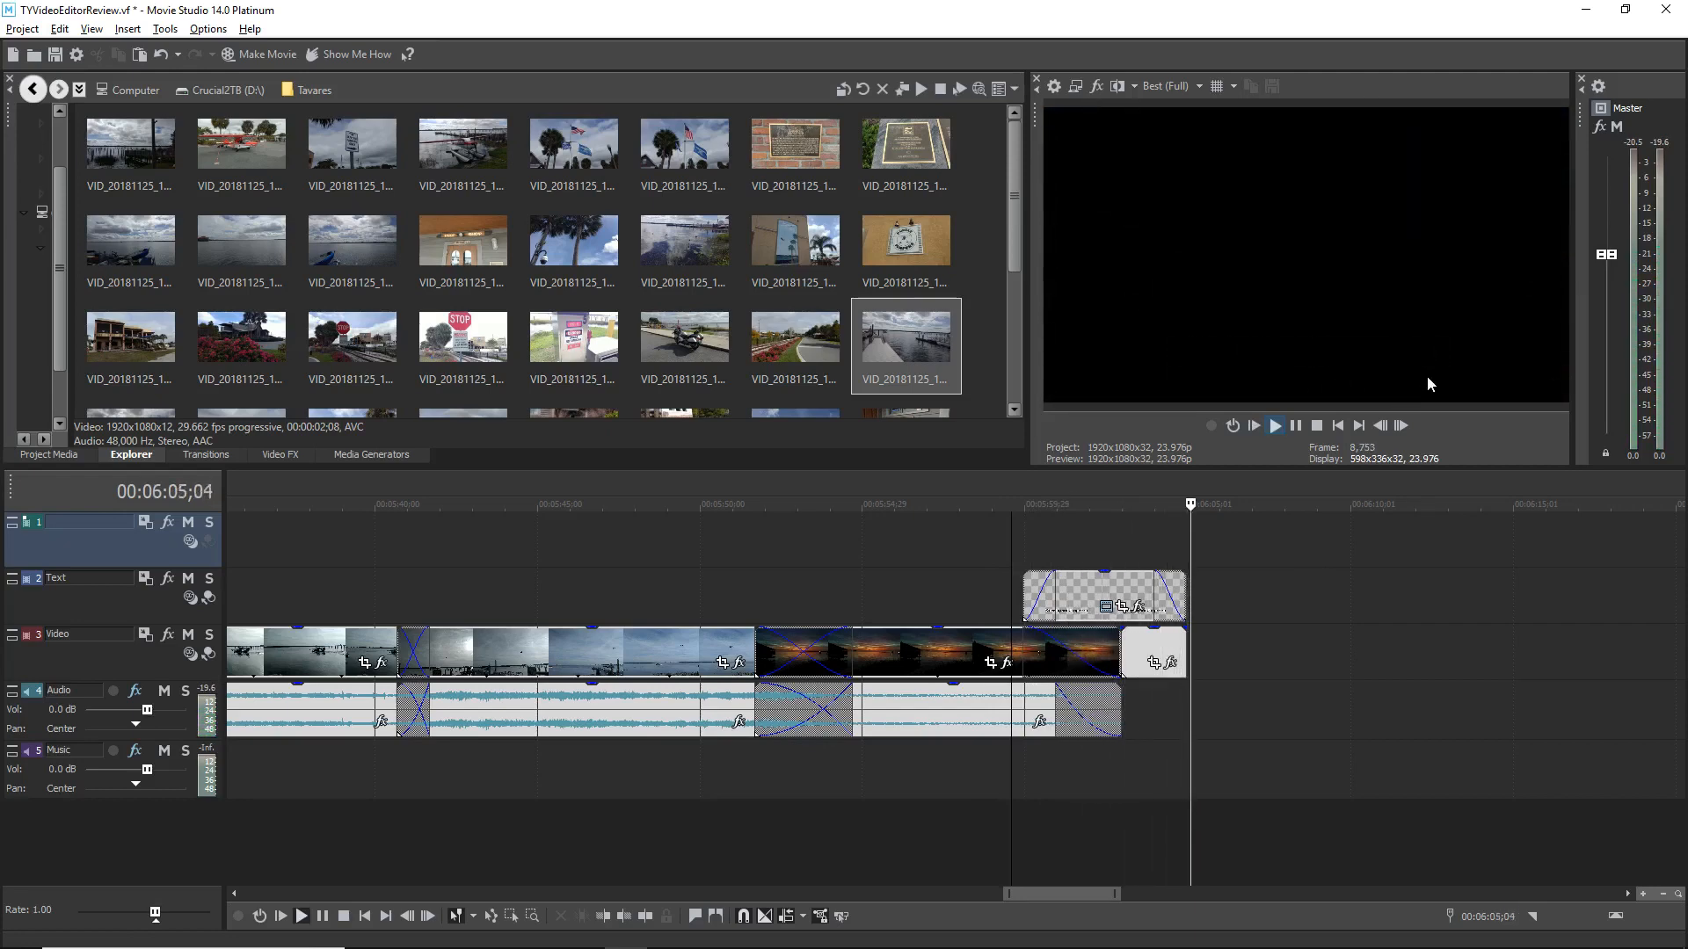
key(space)
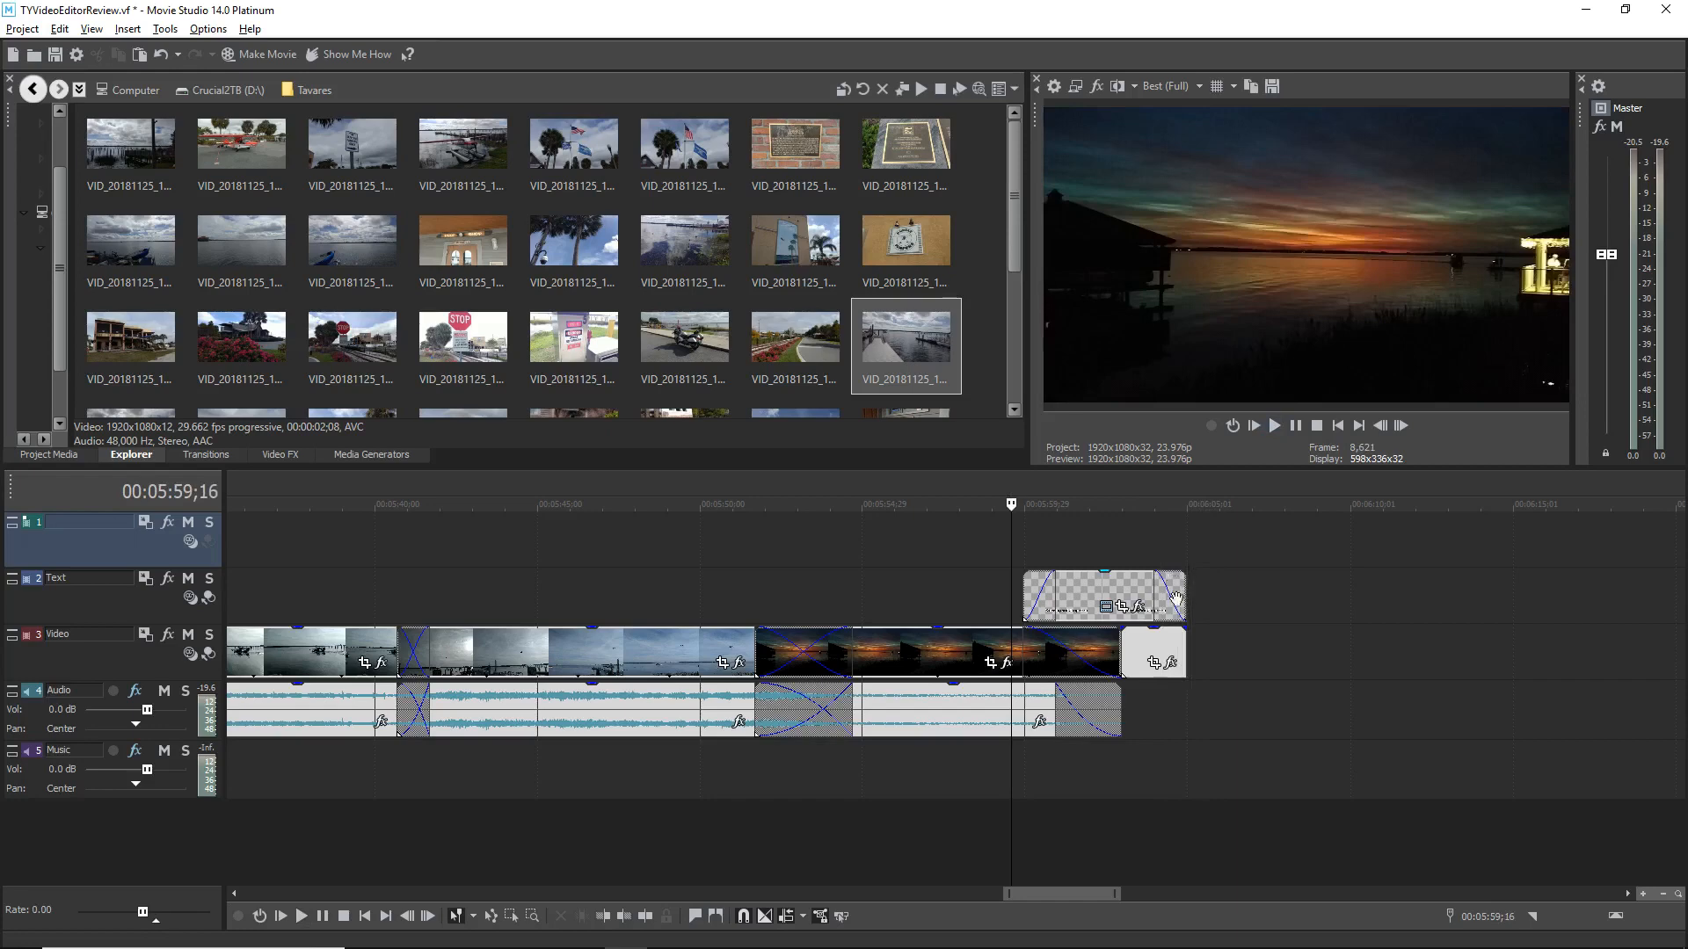
Step: Save the project under the new name VideoEditingMovieStudio14 as a Movie Studio project file
click(876, 594)
scroll(877, 606, down, 10)
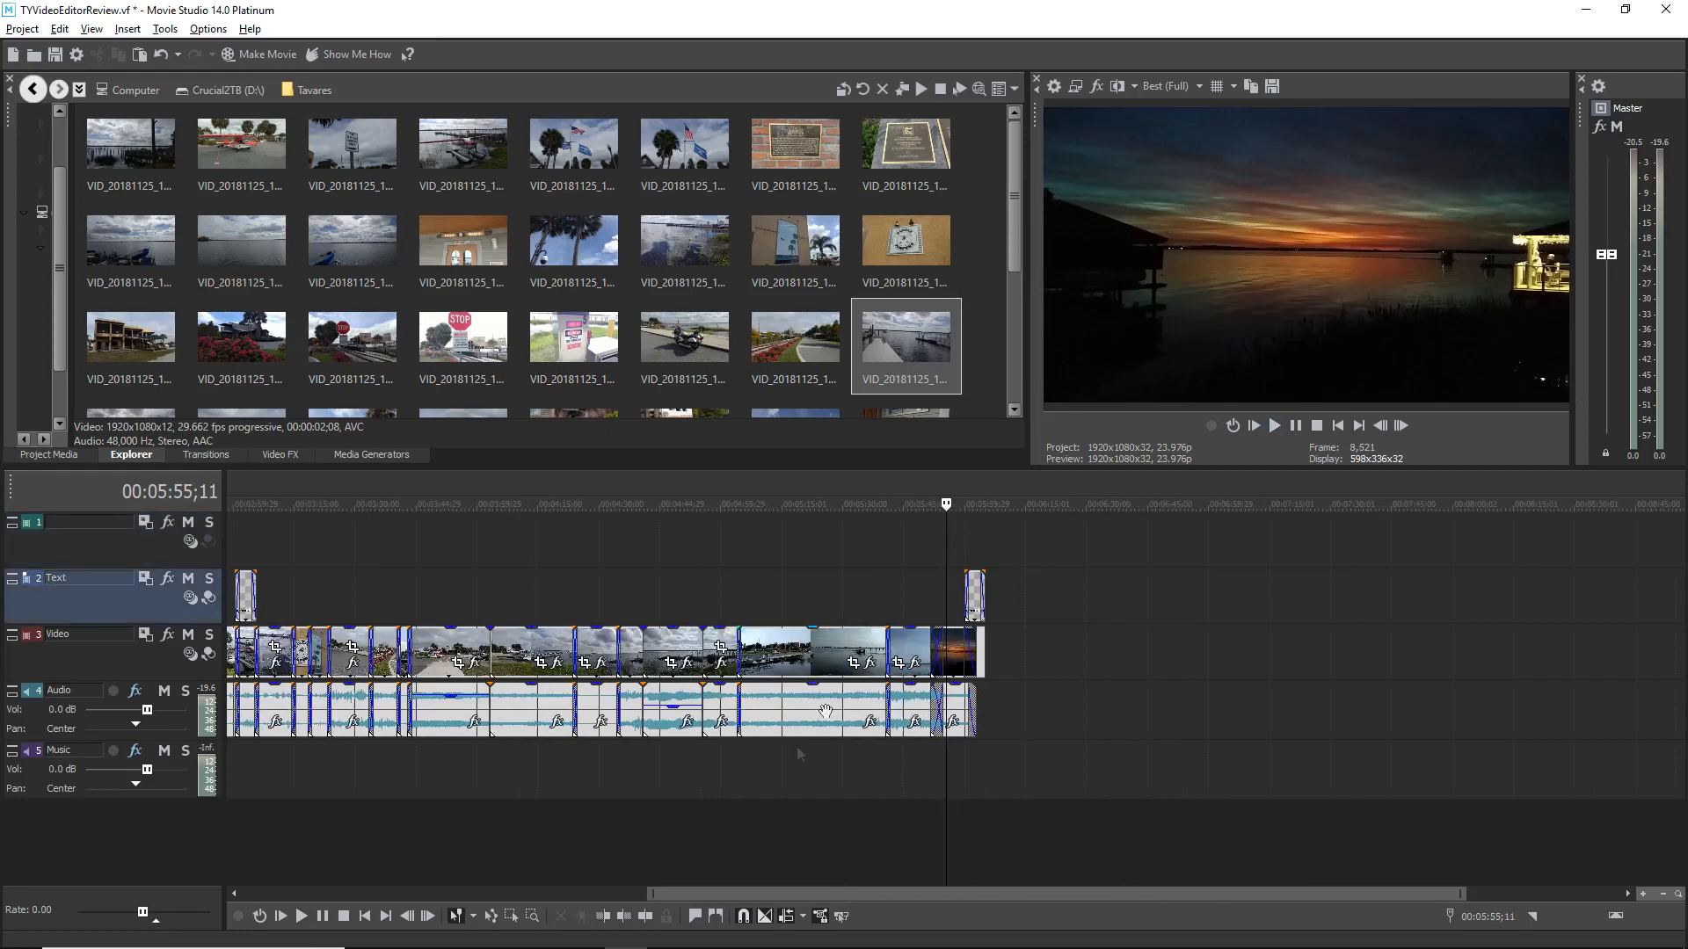
drag(812, 888, 349, 889)
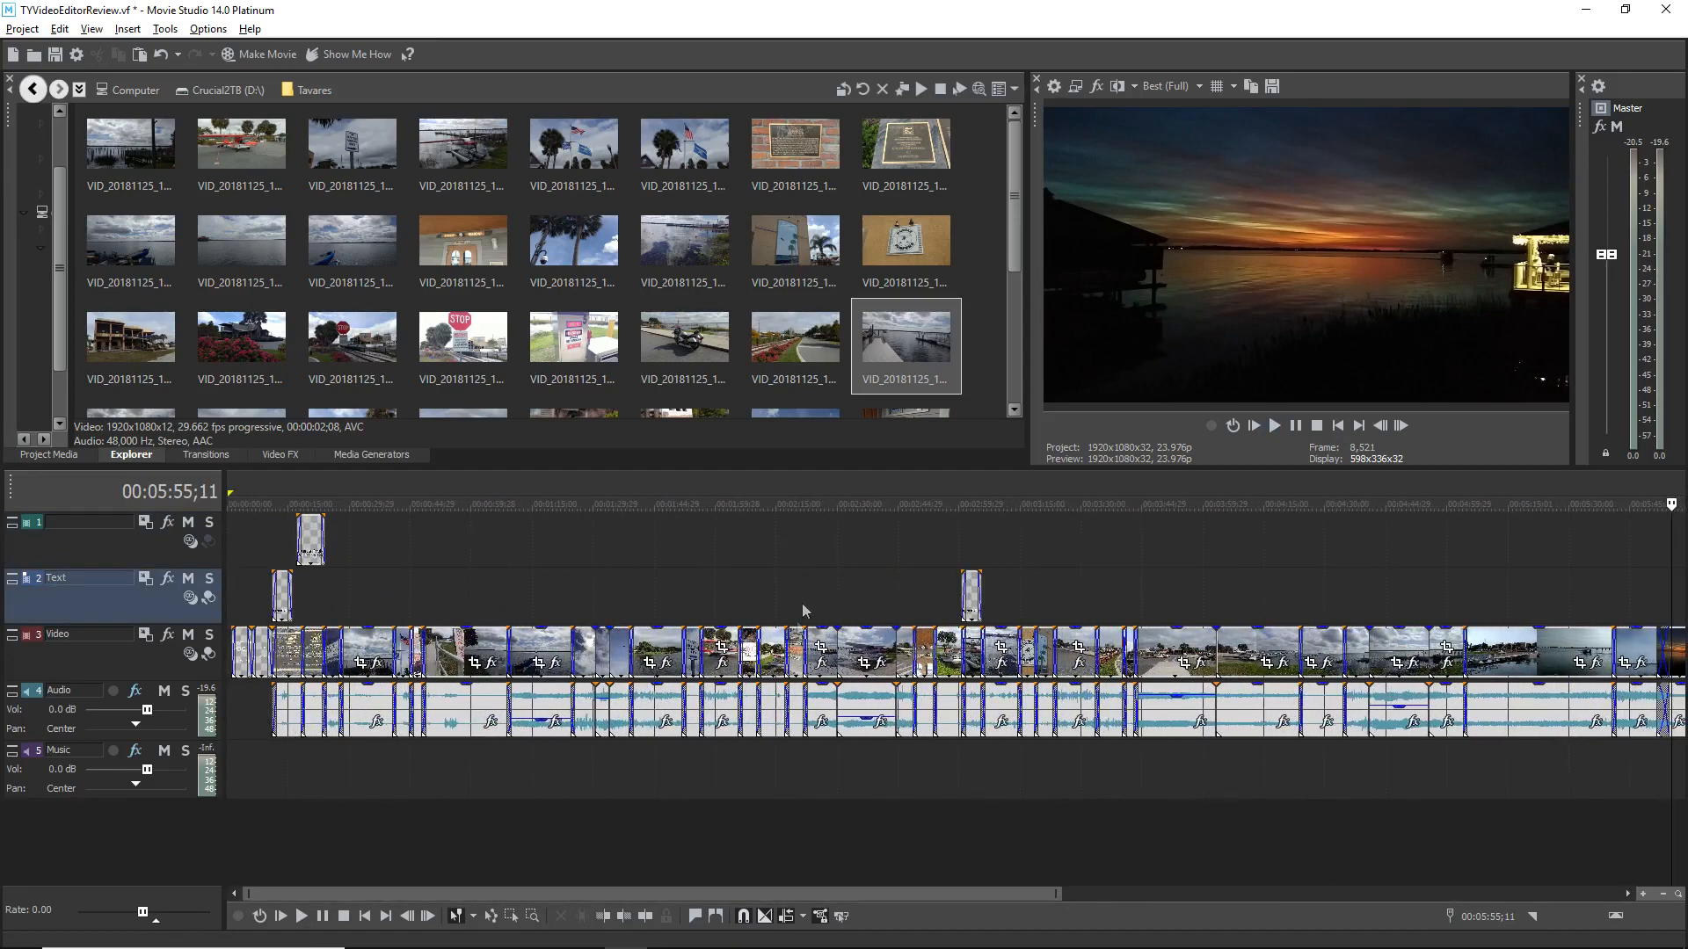
click(16, 31)
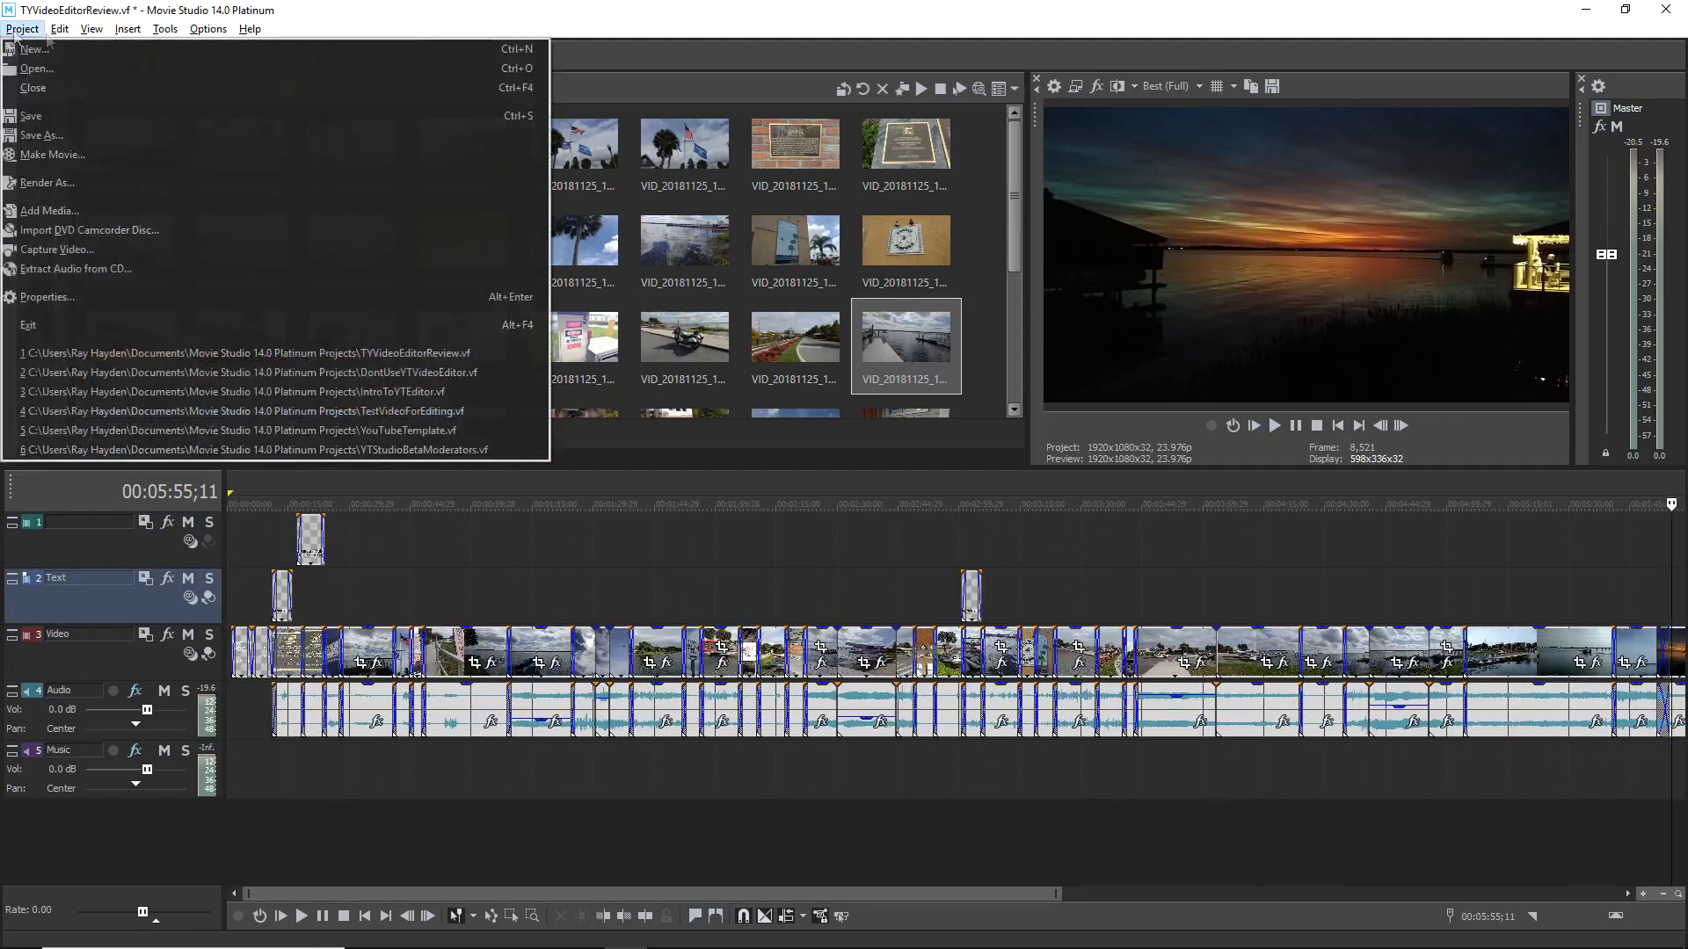
click(41, 136)
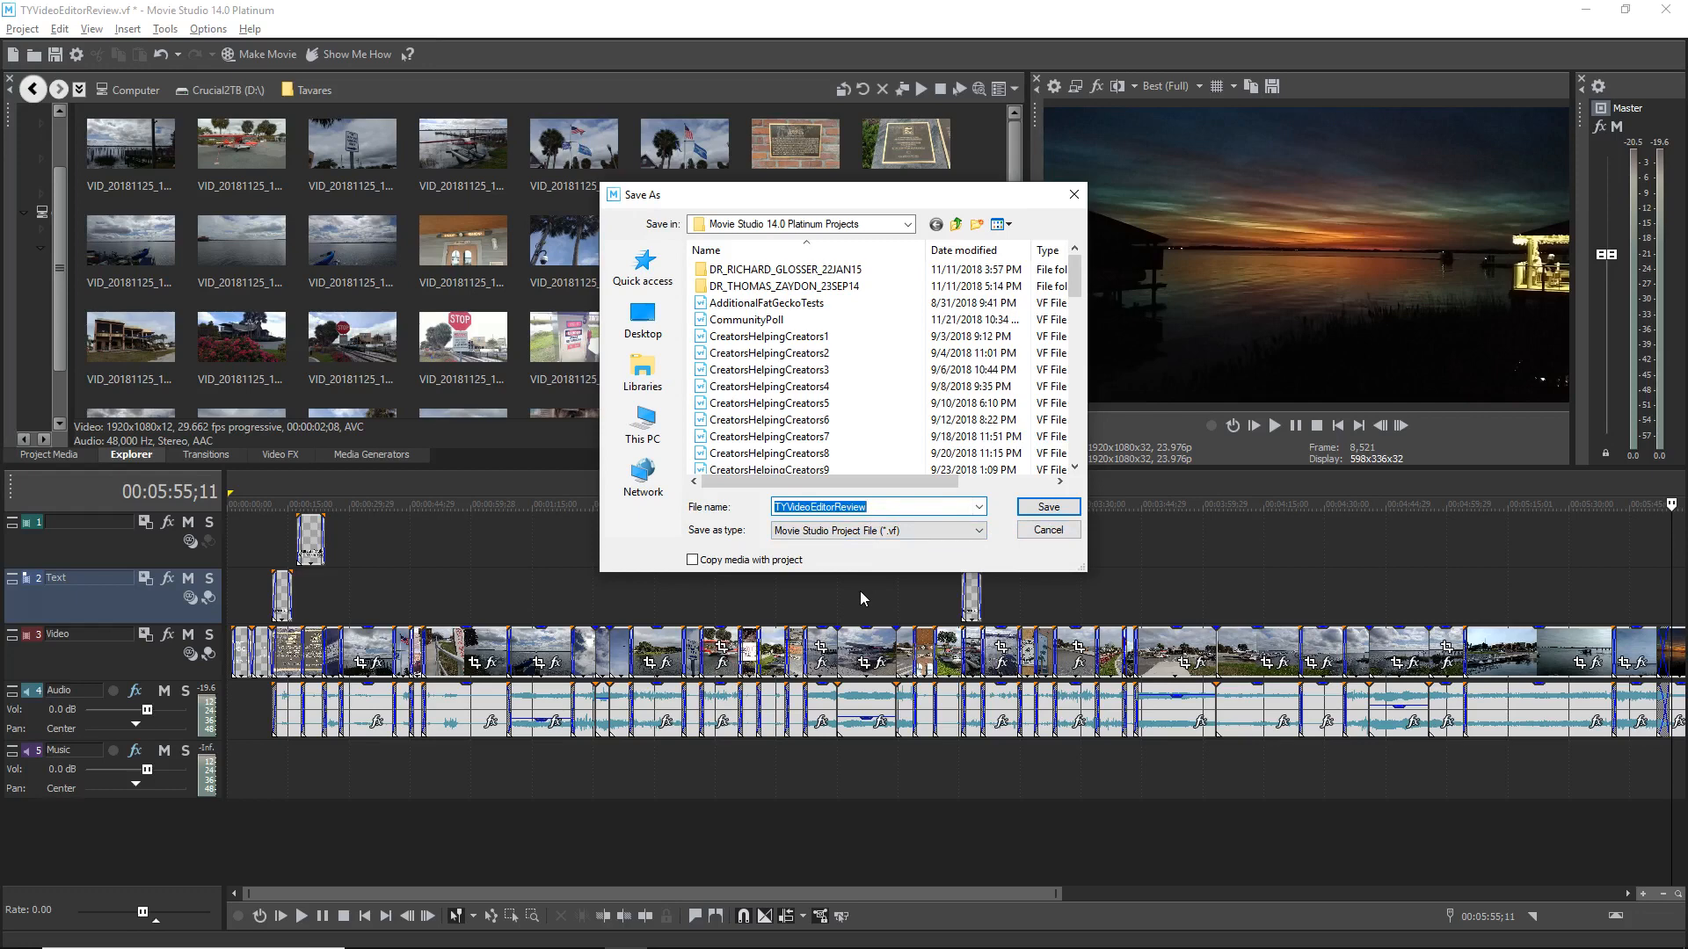
text(VideoE)
click(1059, 513)
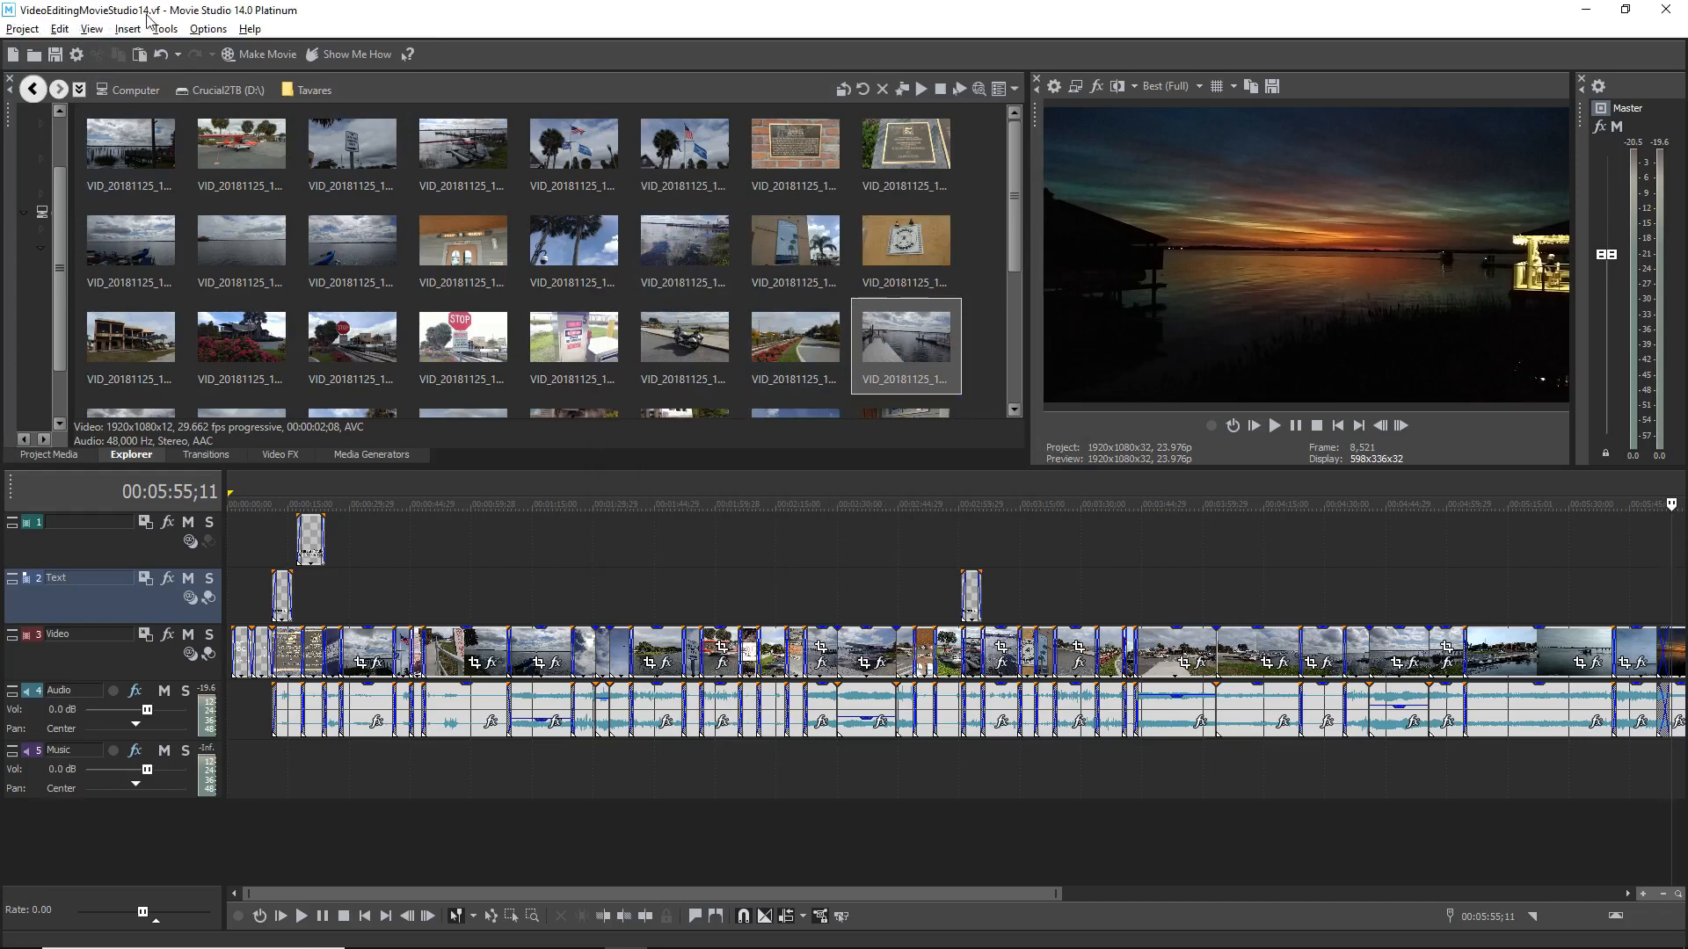
Step: Add the highlighted pier video clip from the Tavares folder to the Text track, clear of the video's end, with its sound on the Audio track
click(970, 589)
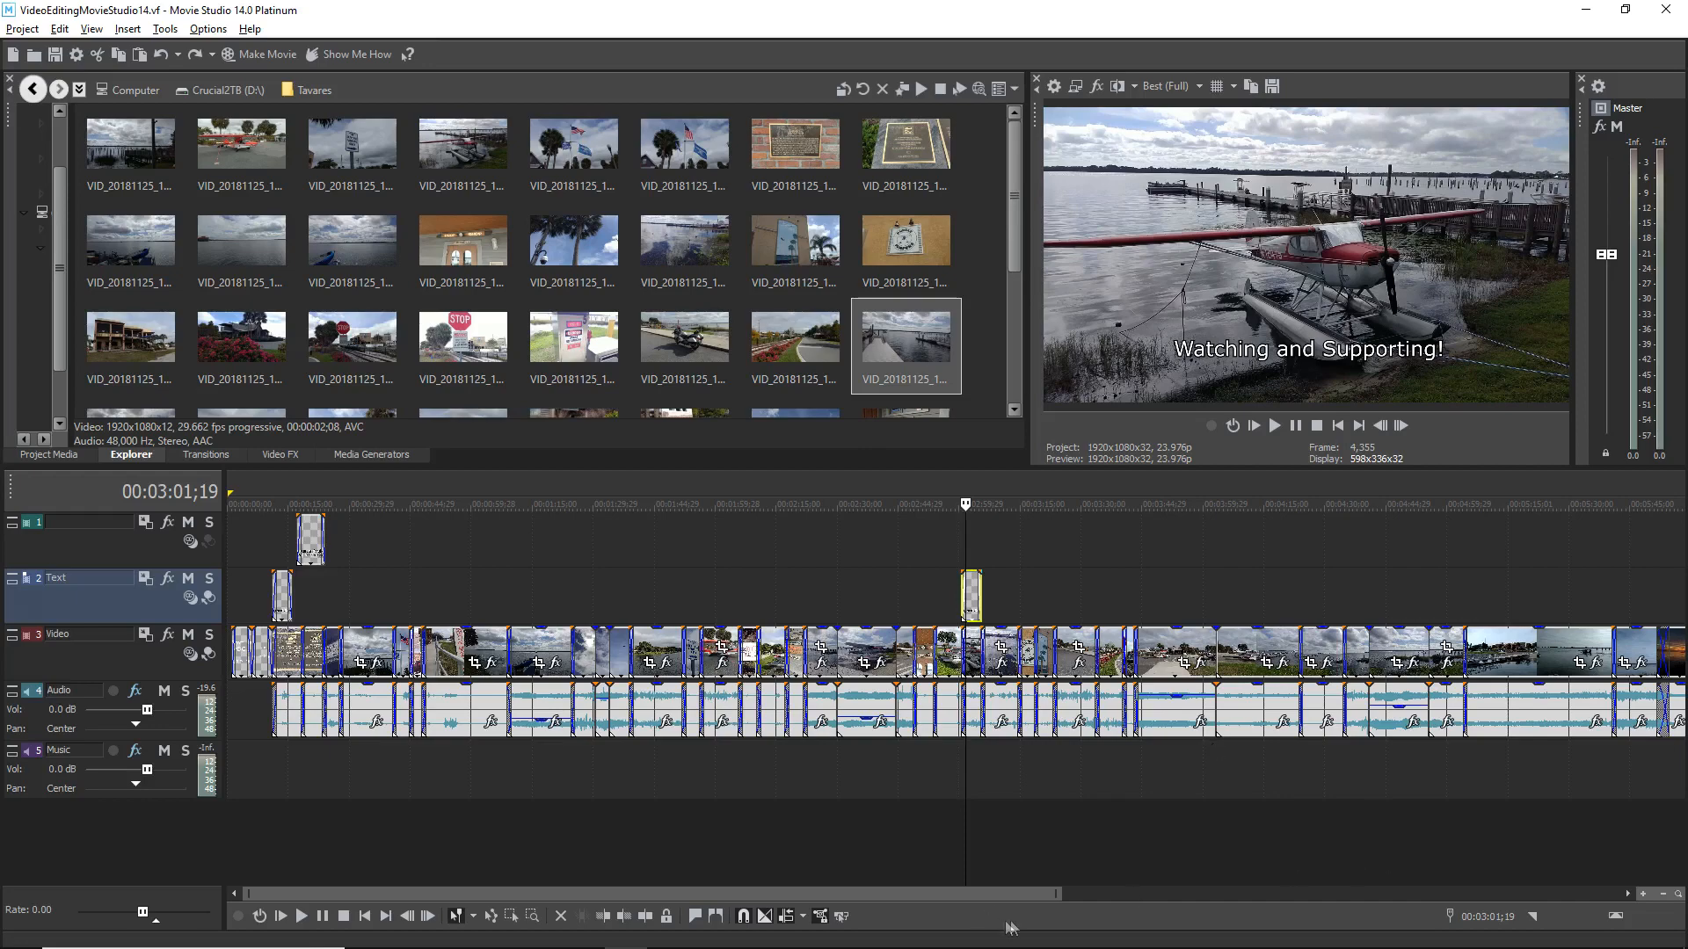
drag(994, 894, 1287, 894)
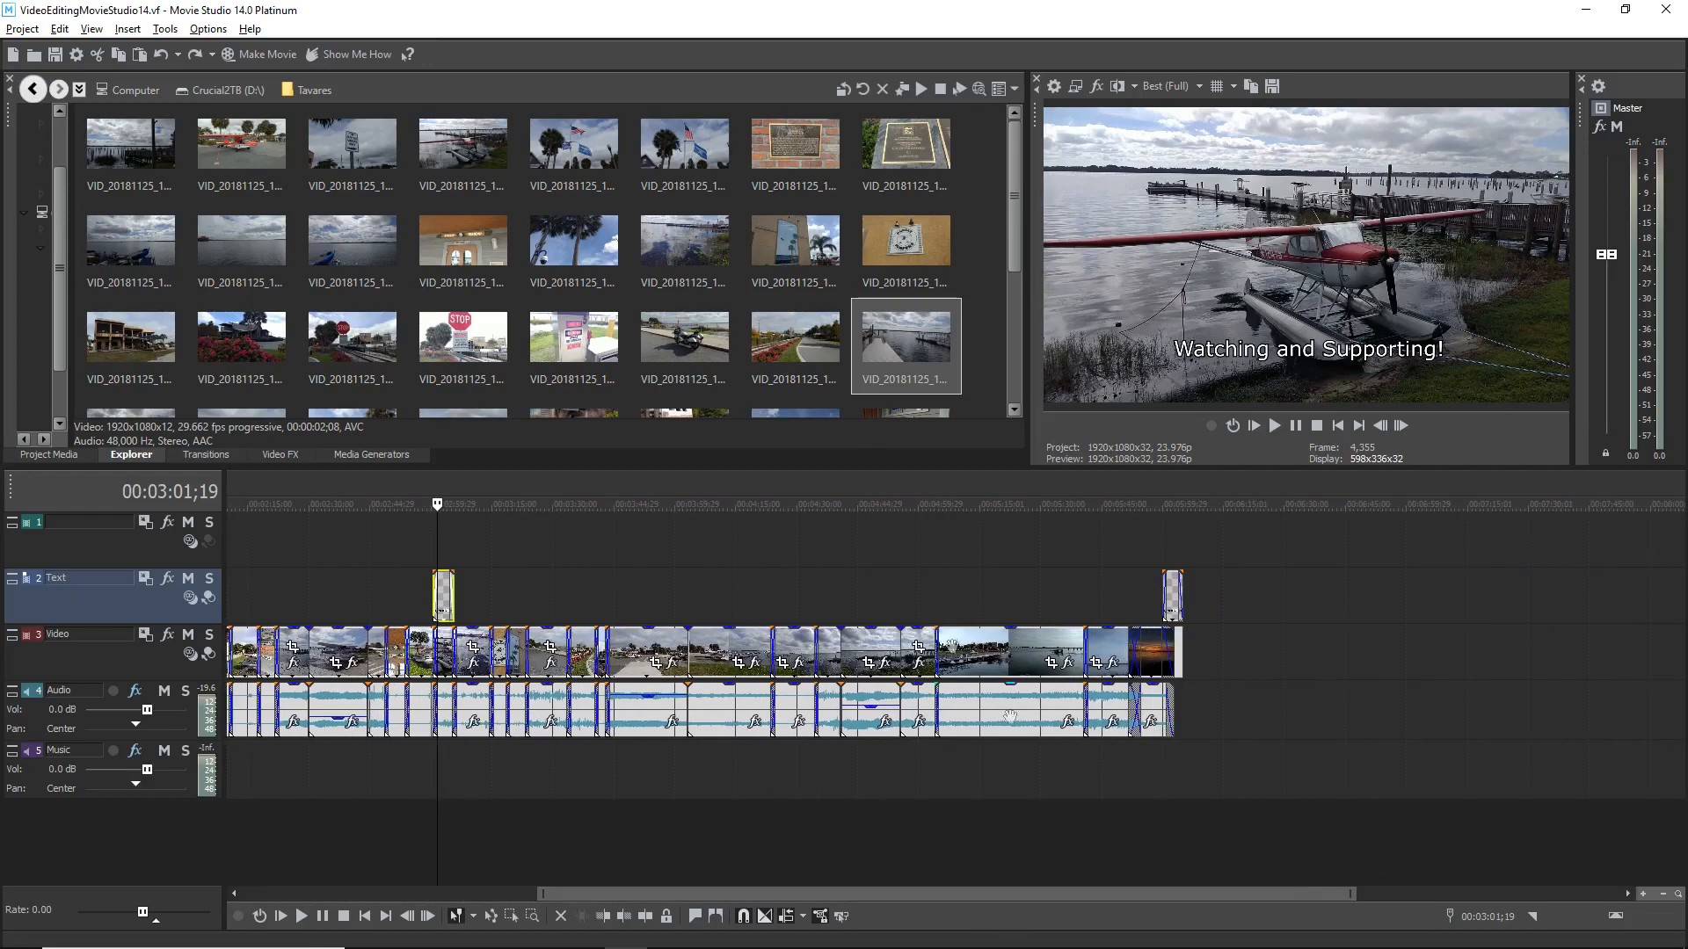
drag(912, 341, 1296, 619)
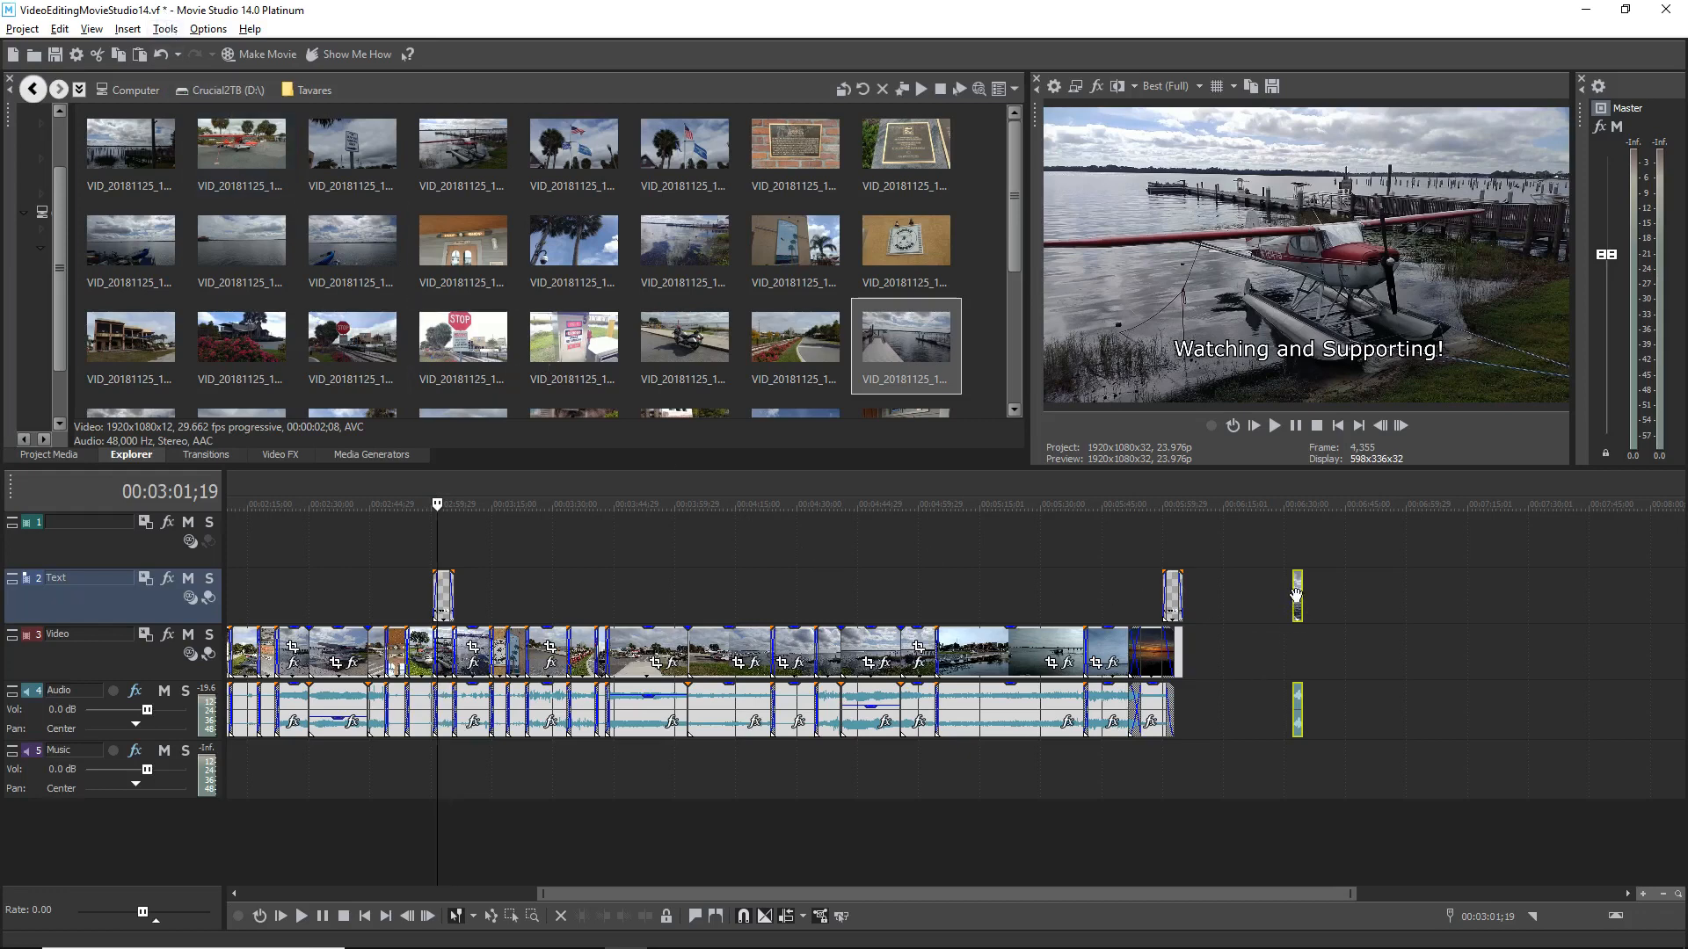
Step: Undo the move and the addition of the extra pier clip, removing its video and sound from the timeline
mouse_move(1297, 600)
mouse_down()
mouse_move(1300, 639)
mouse_move(1298, 611)
mouse_up()
key(ctrl+z)
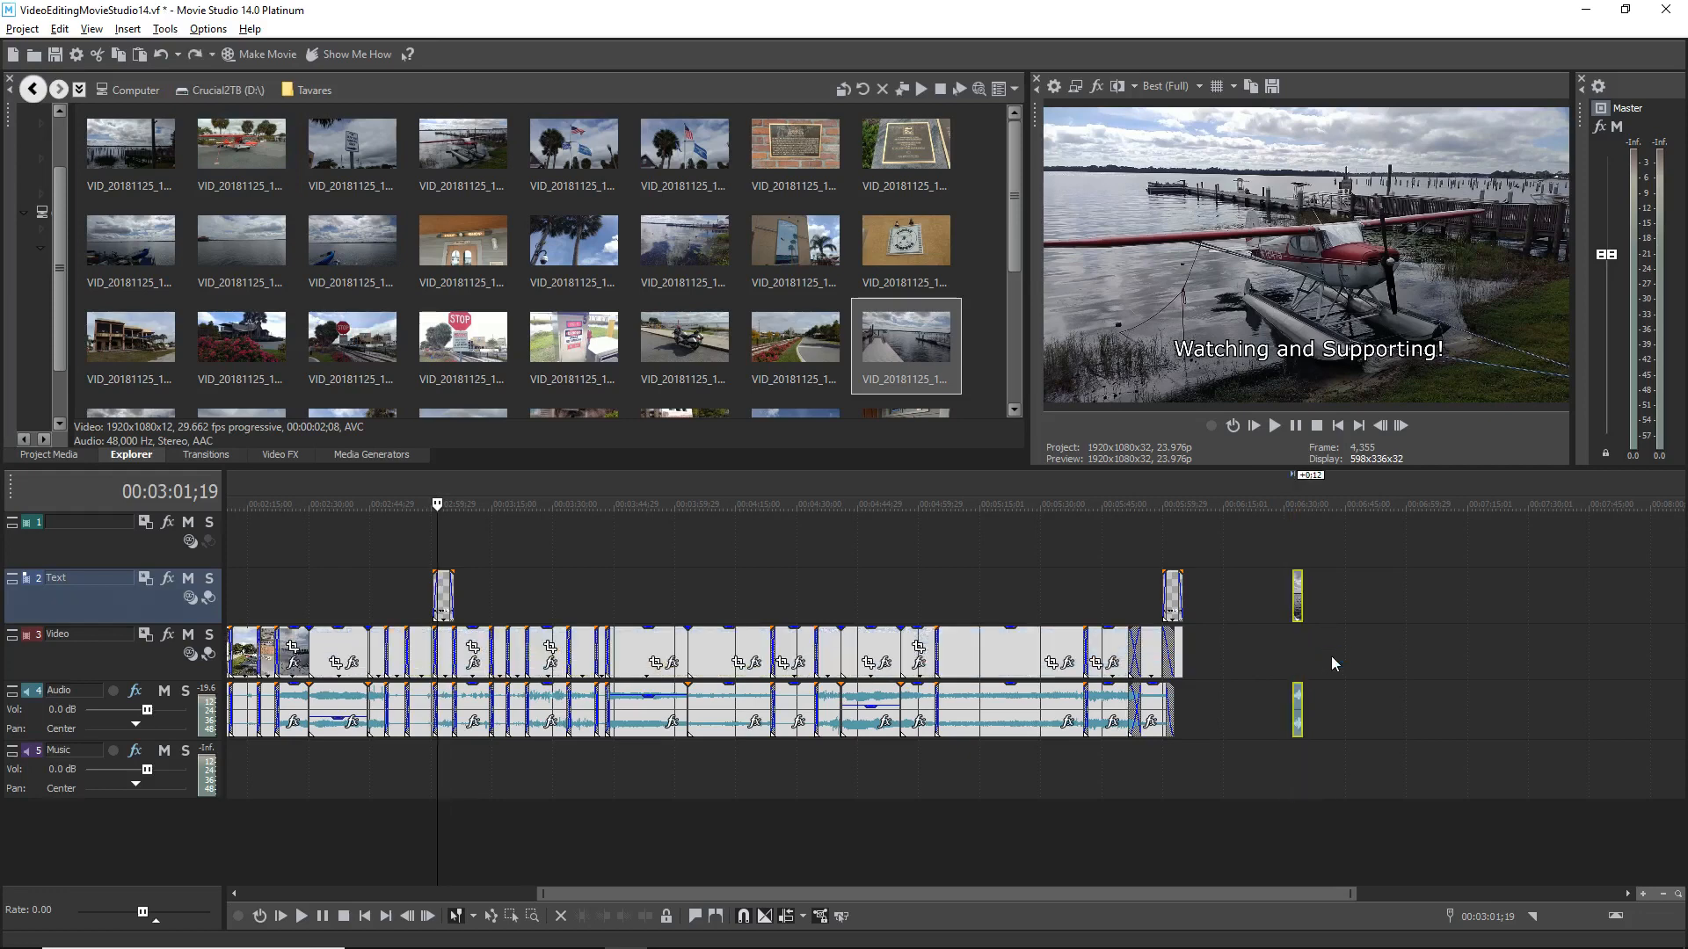
key(ctrl+z)
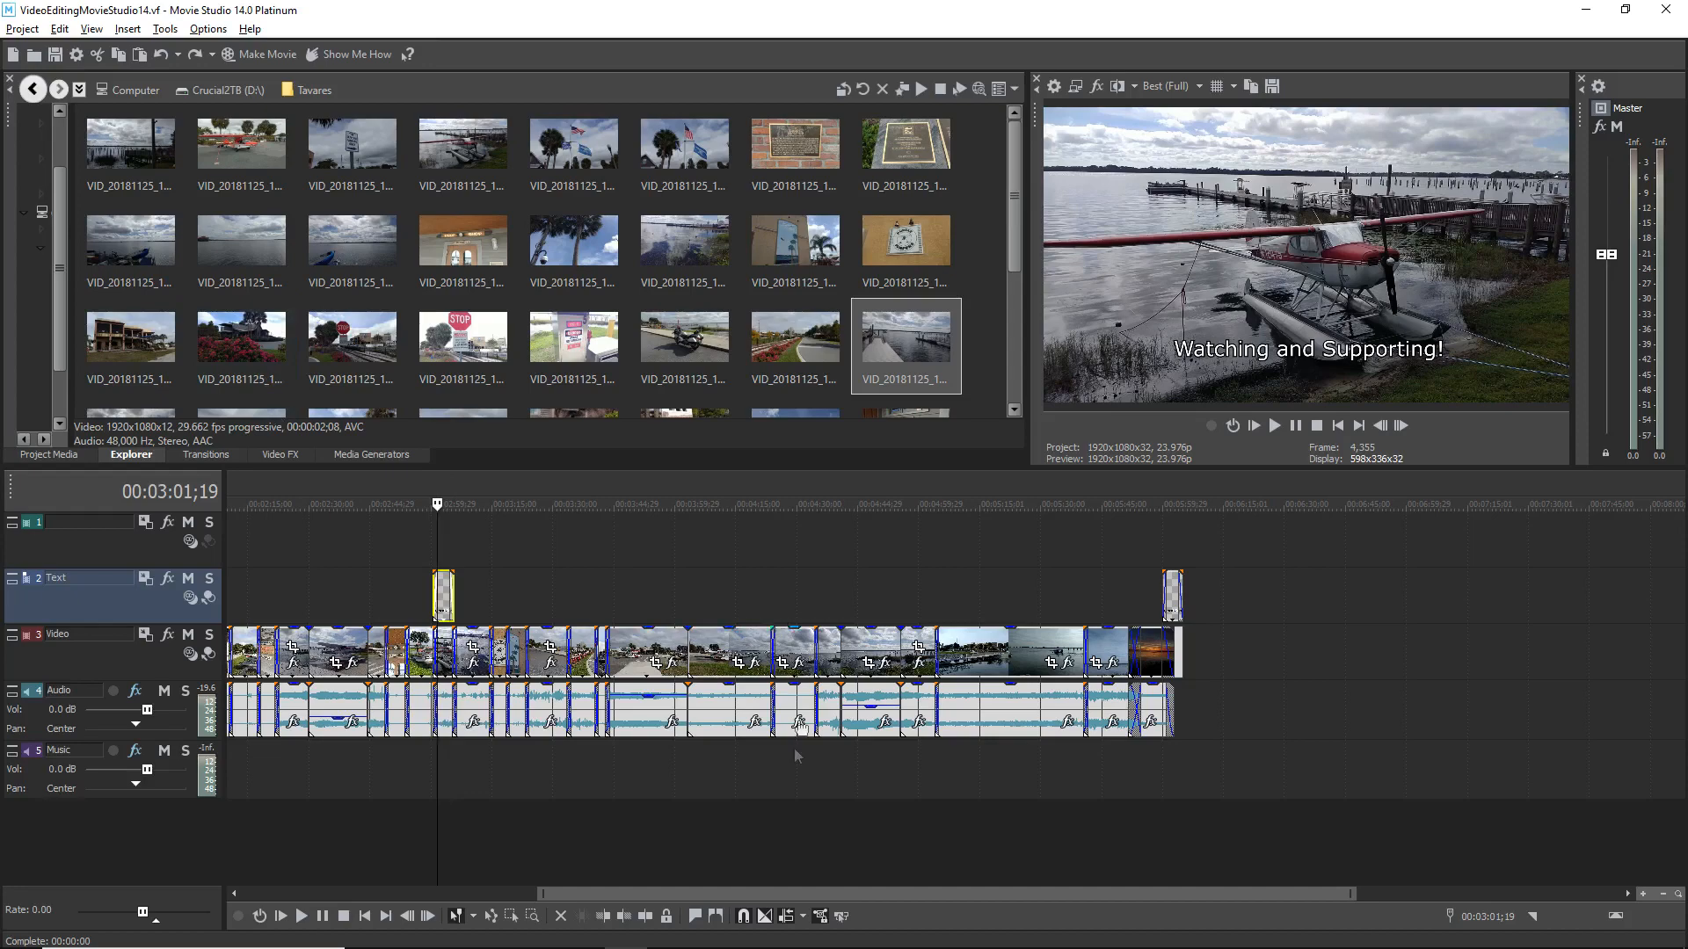
Step: Open the advanced render options for saving the movie to the hard drive and examine the Sony AVC/MVC YouTube 1920x1080-30p template description
drag(768, 890, 422, 888)
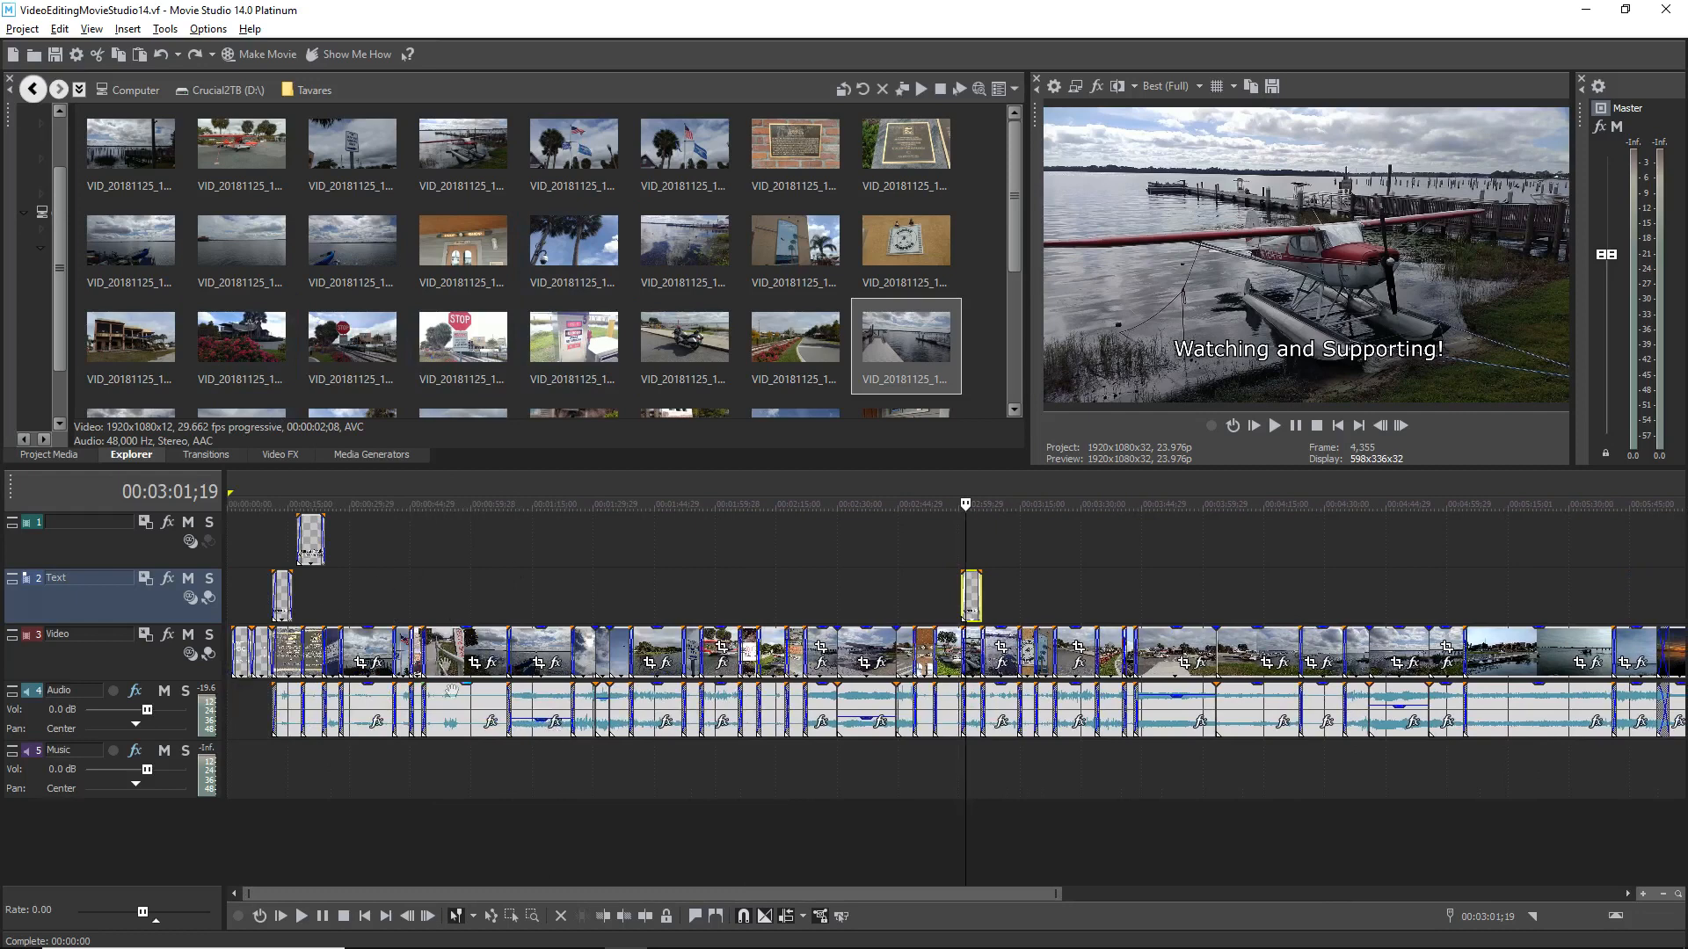
click(264, 59)
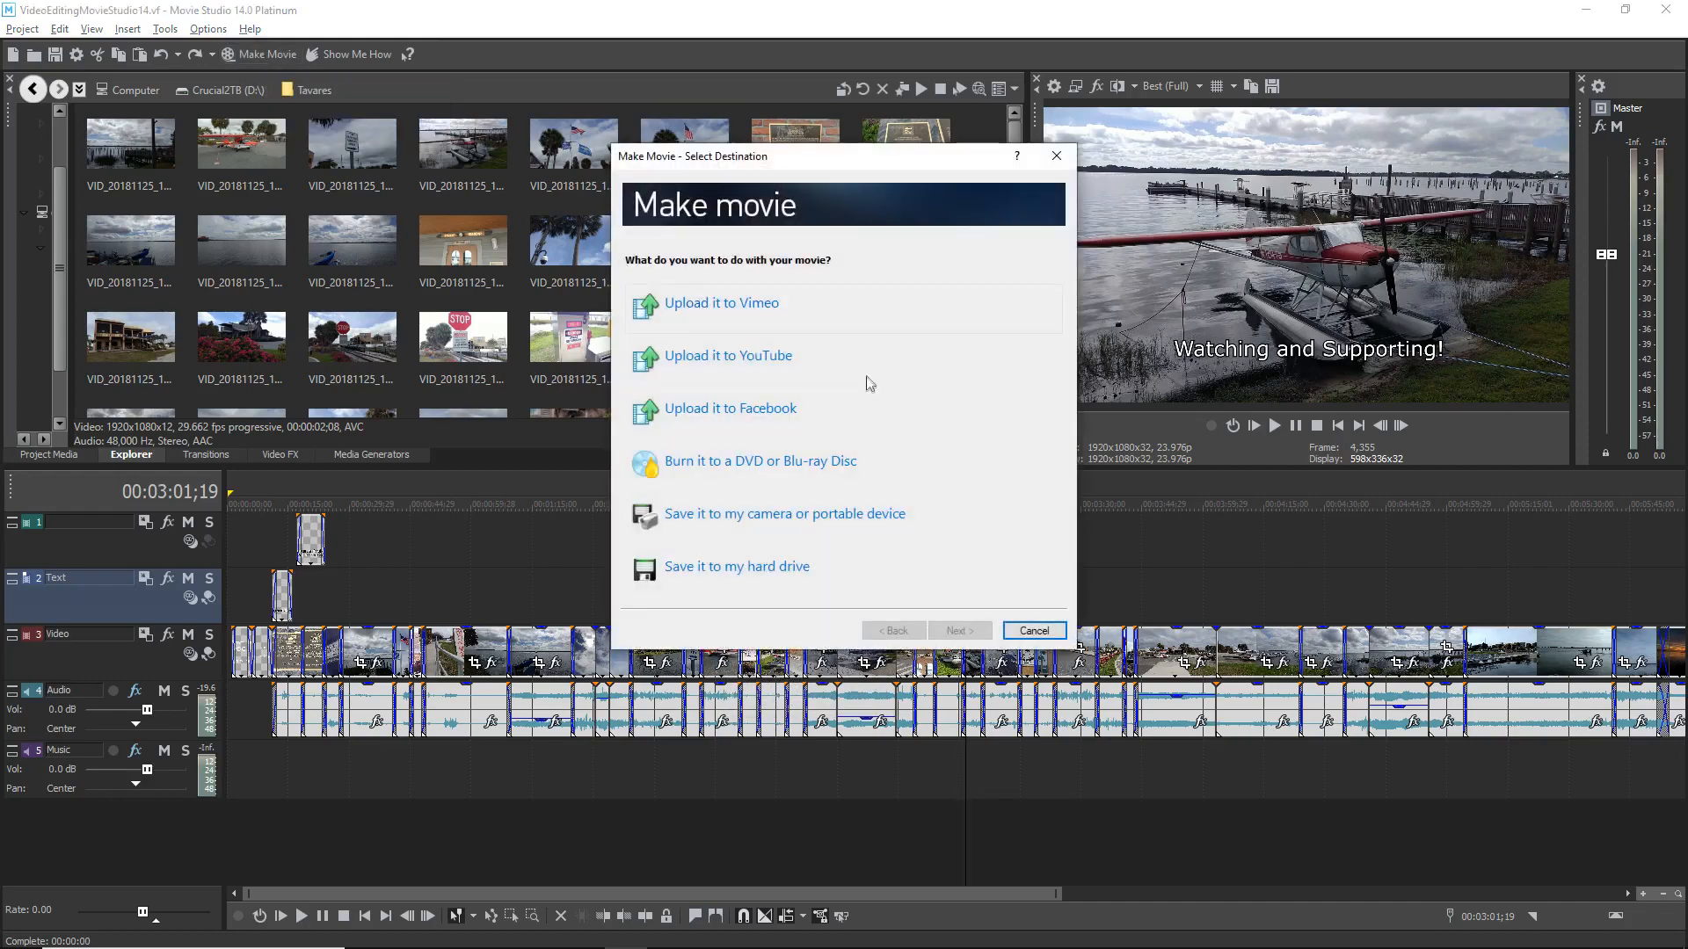
click(737, 567)
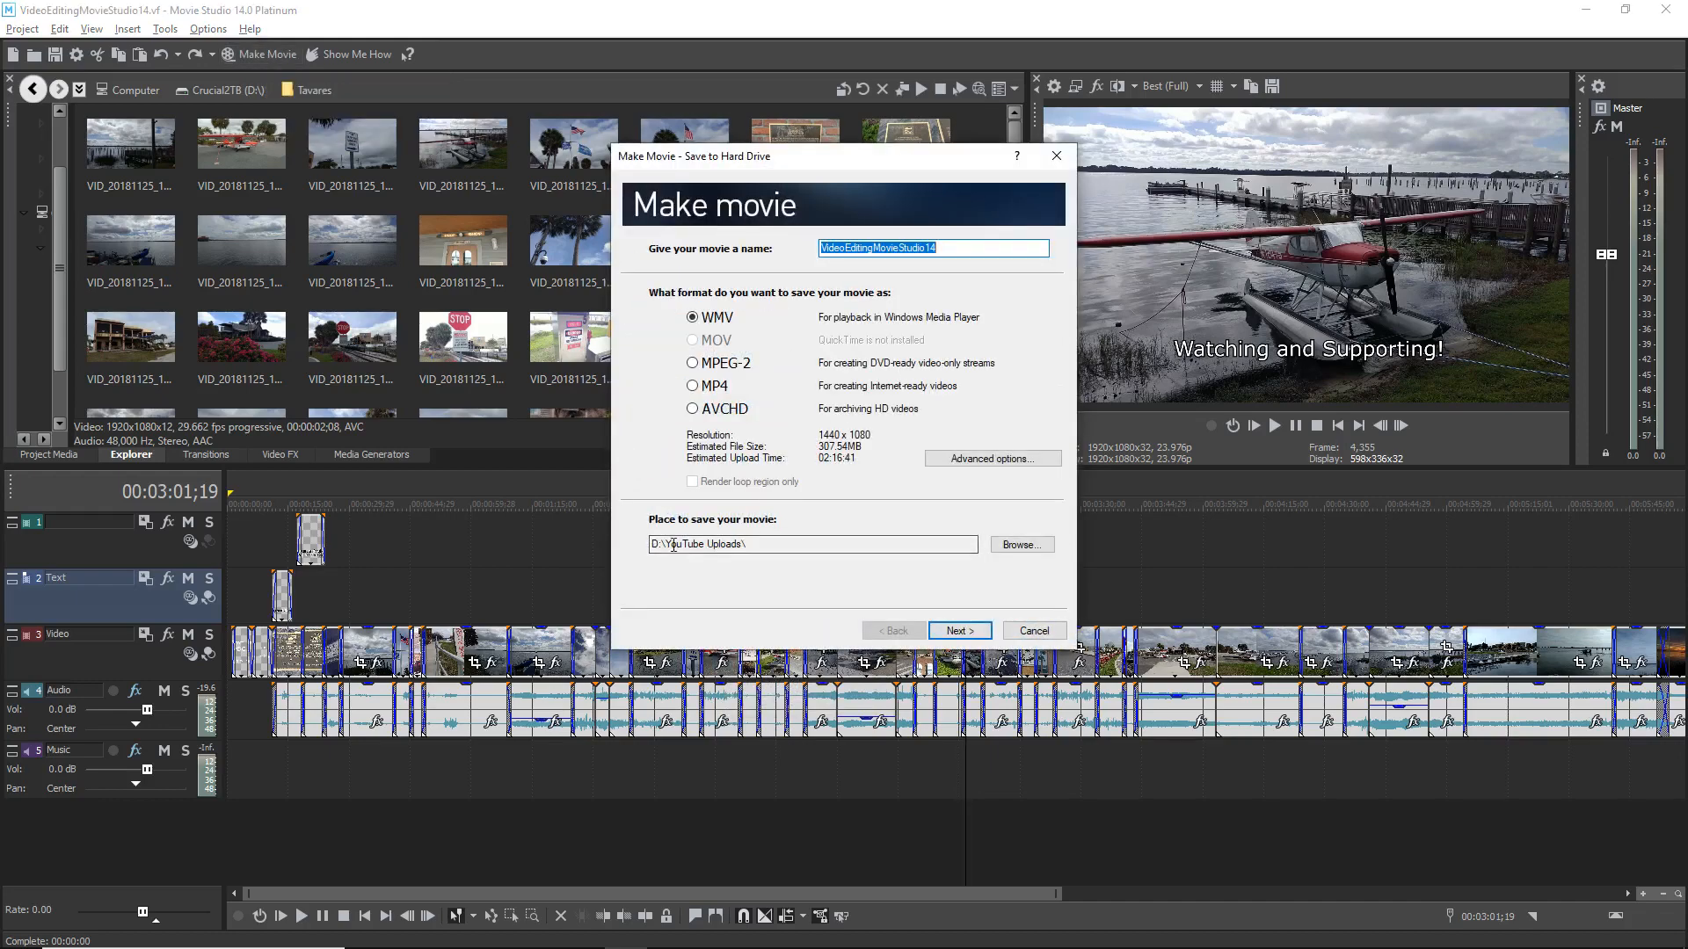
click(993, 459)
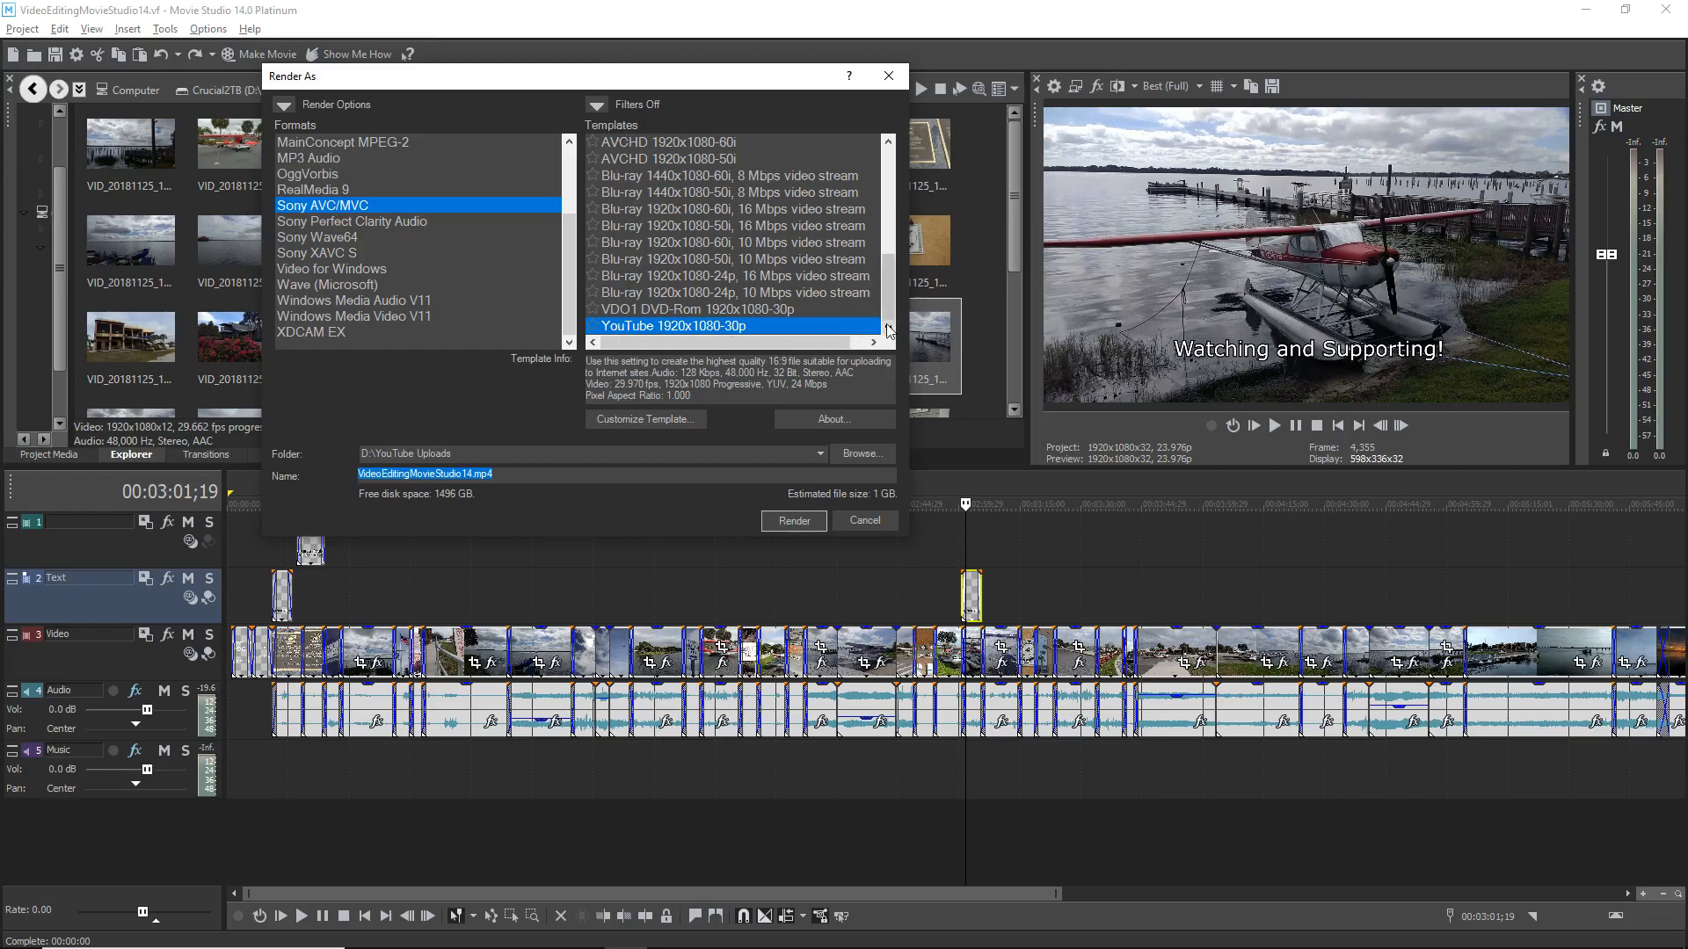
drag(698, 395, 586, 361)
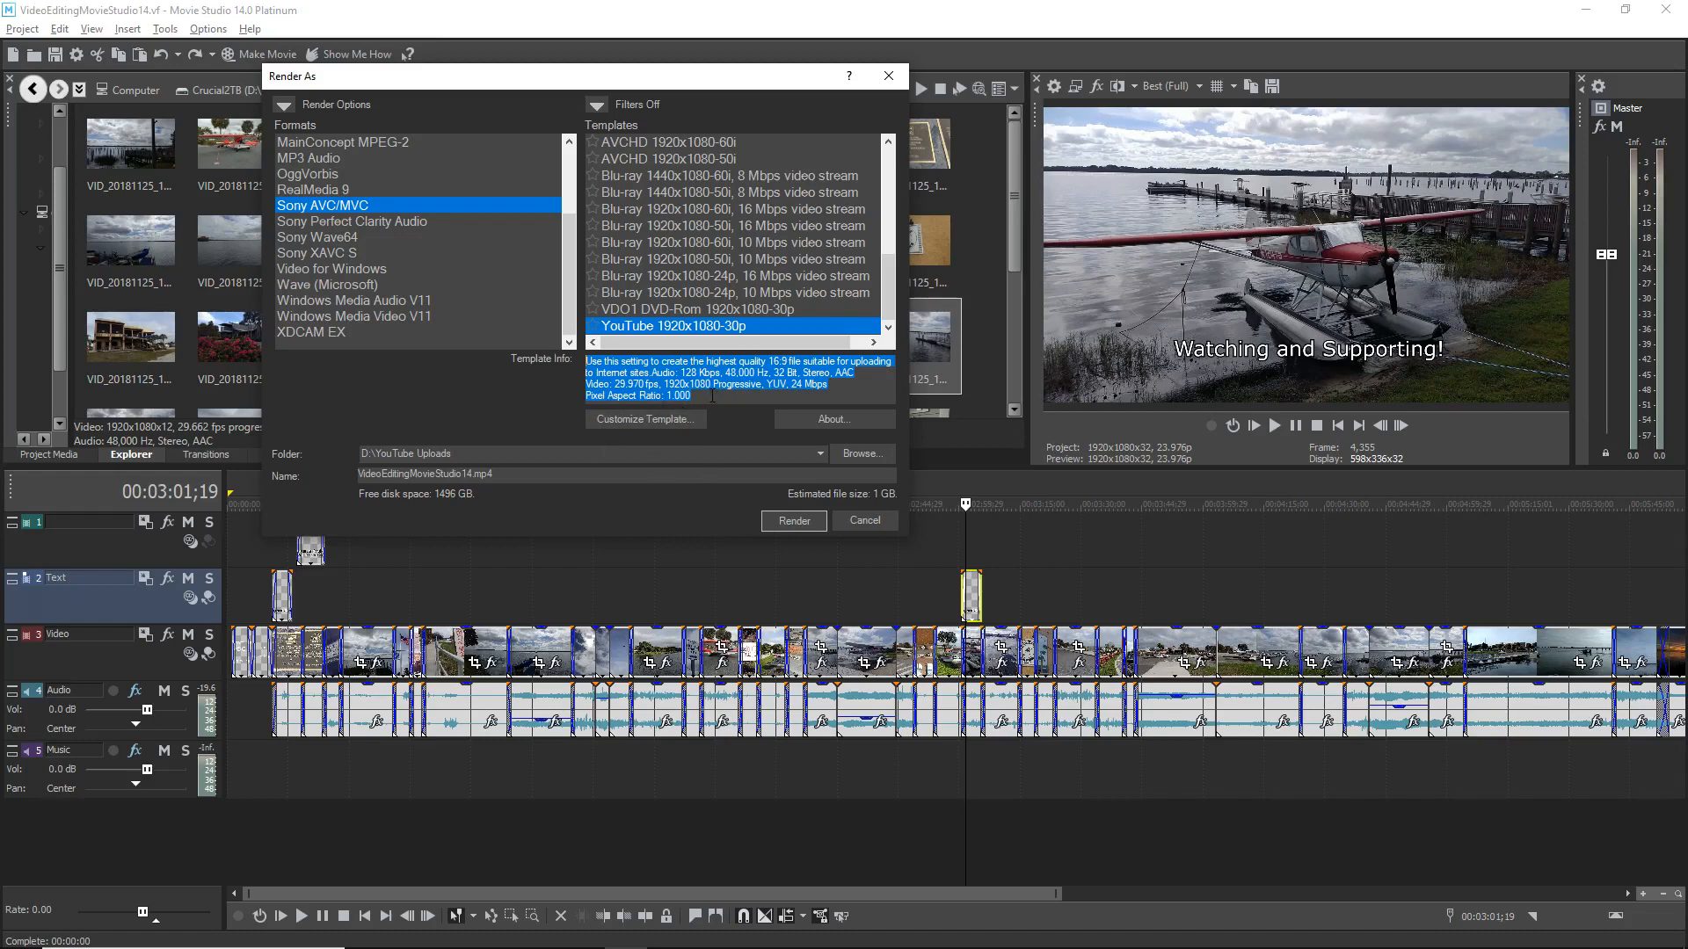
Step: Review the YouTube 1920x1080-30p template's video, audio, system and project settings, then close the render options without rendering
click(630, 418)
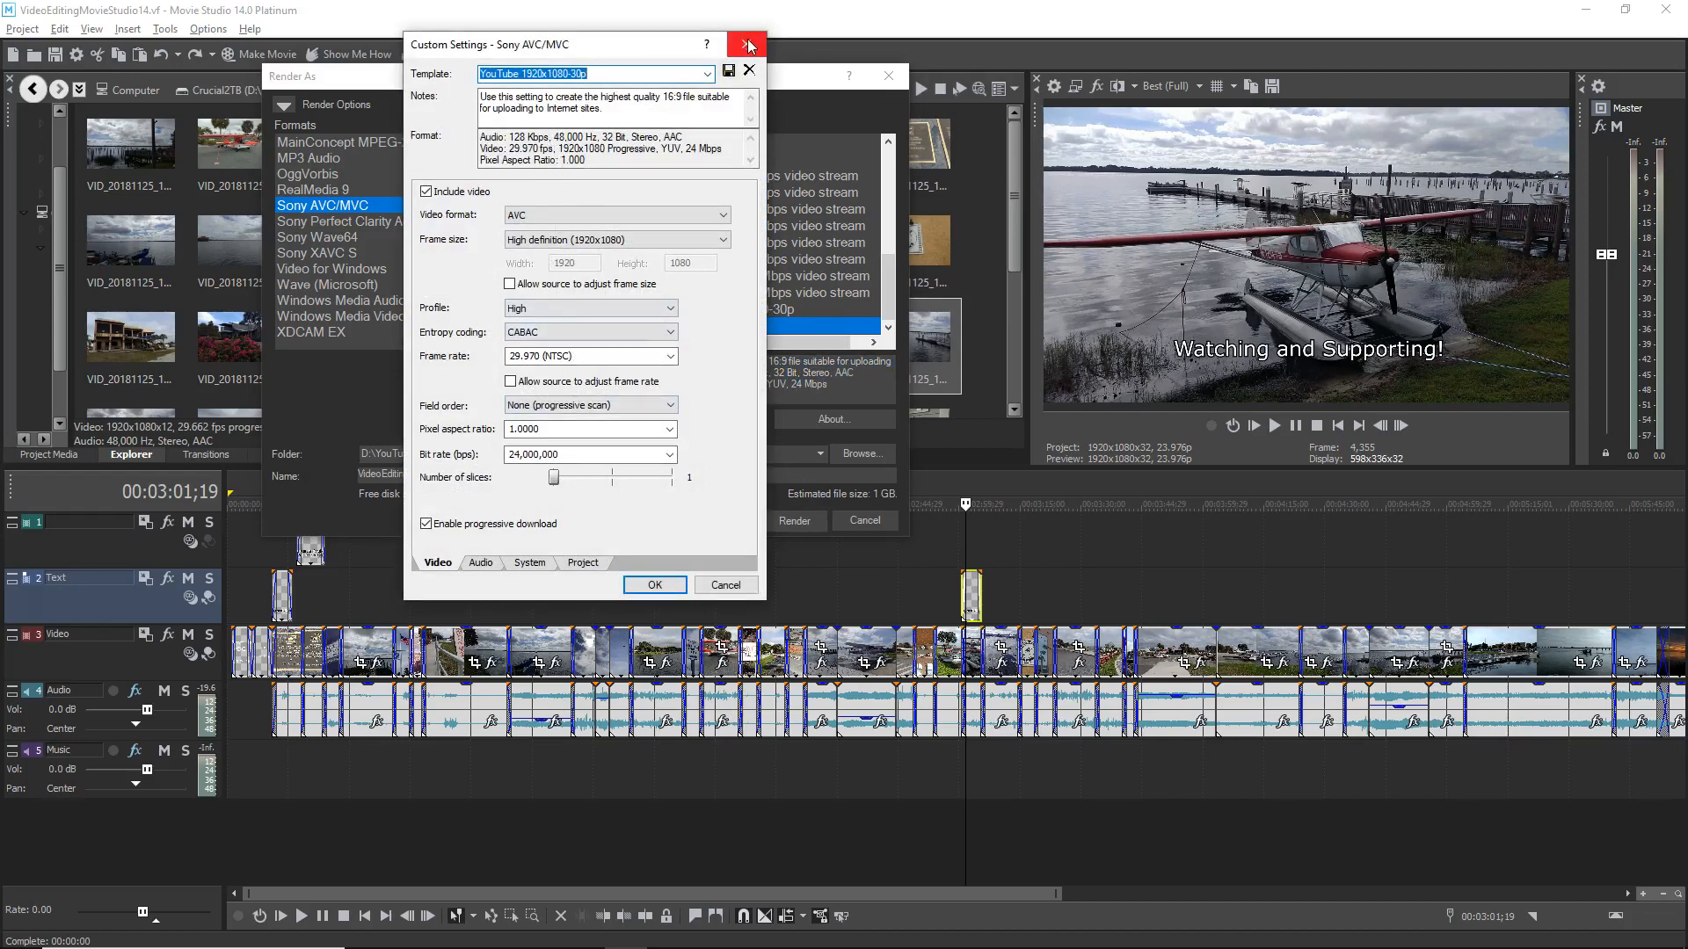
click(480, 563)
click(530, 564)
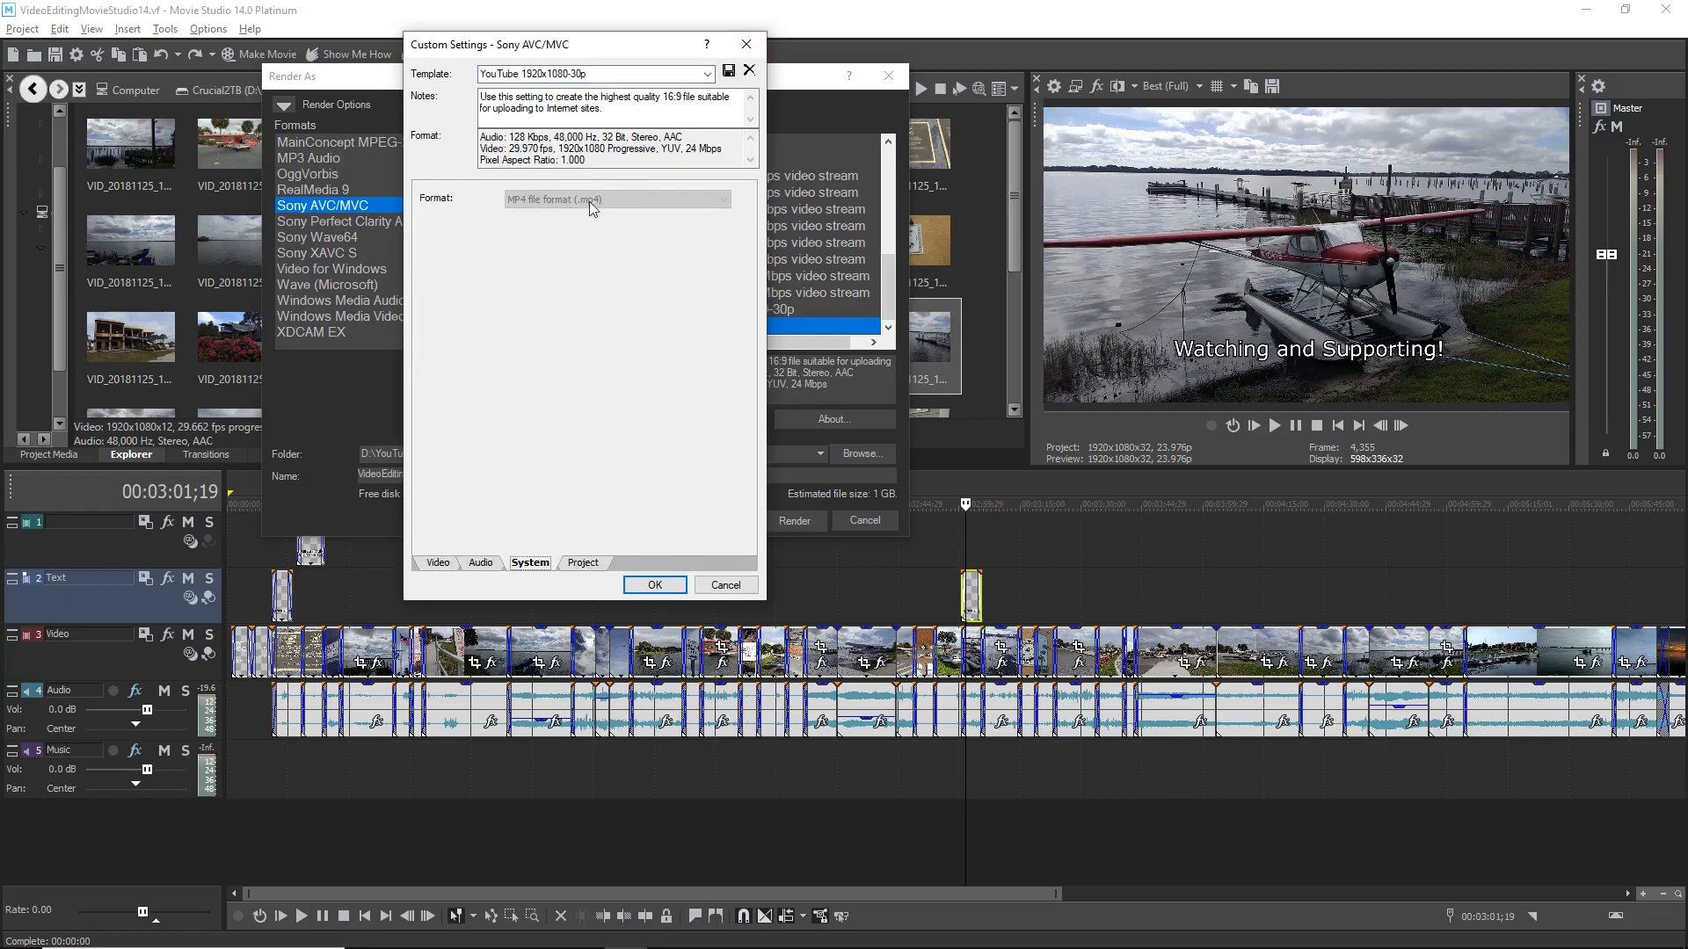
click(585, 563)
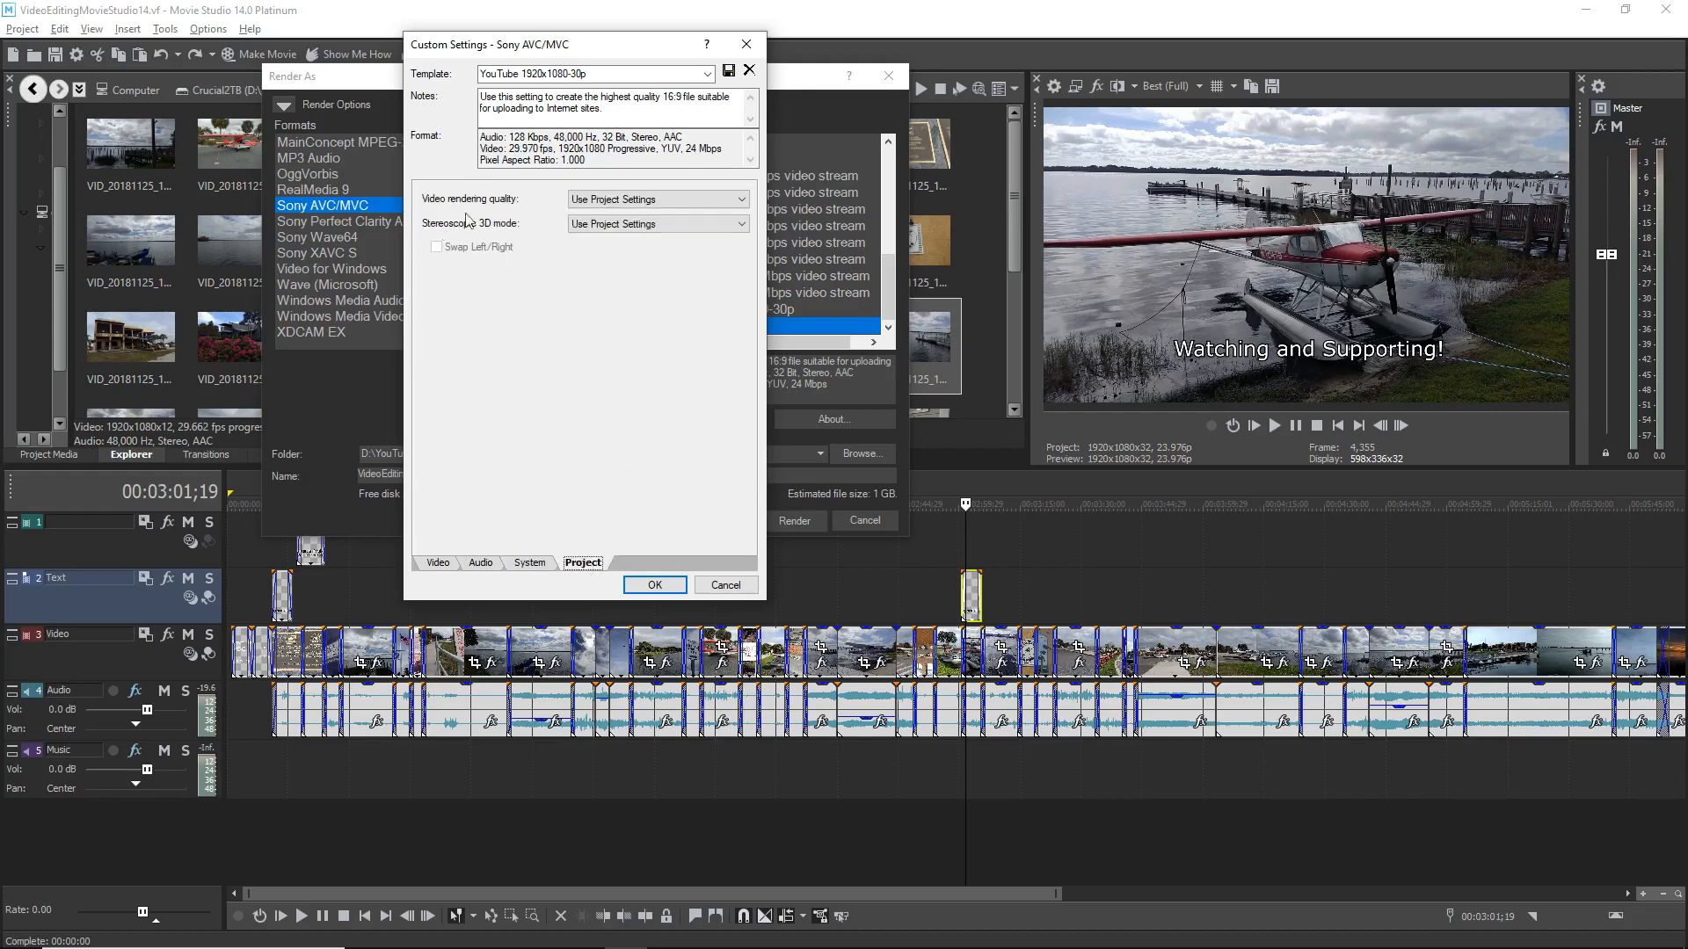
click(438, 564)
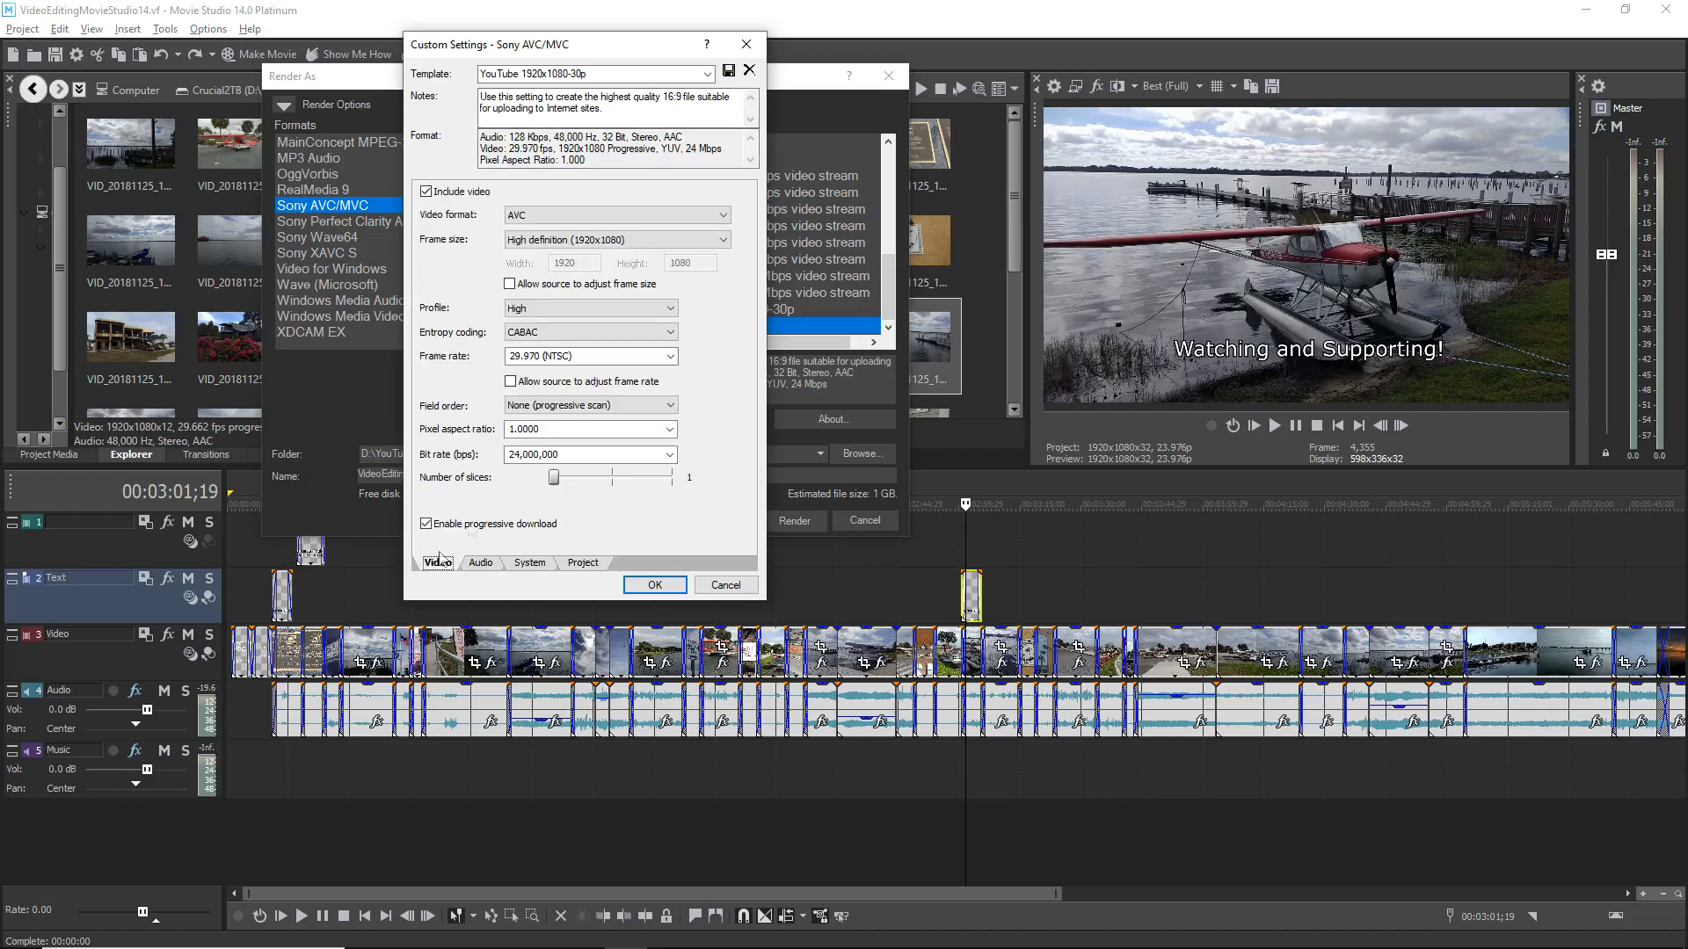
click(714, 584)
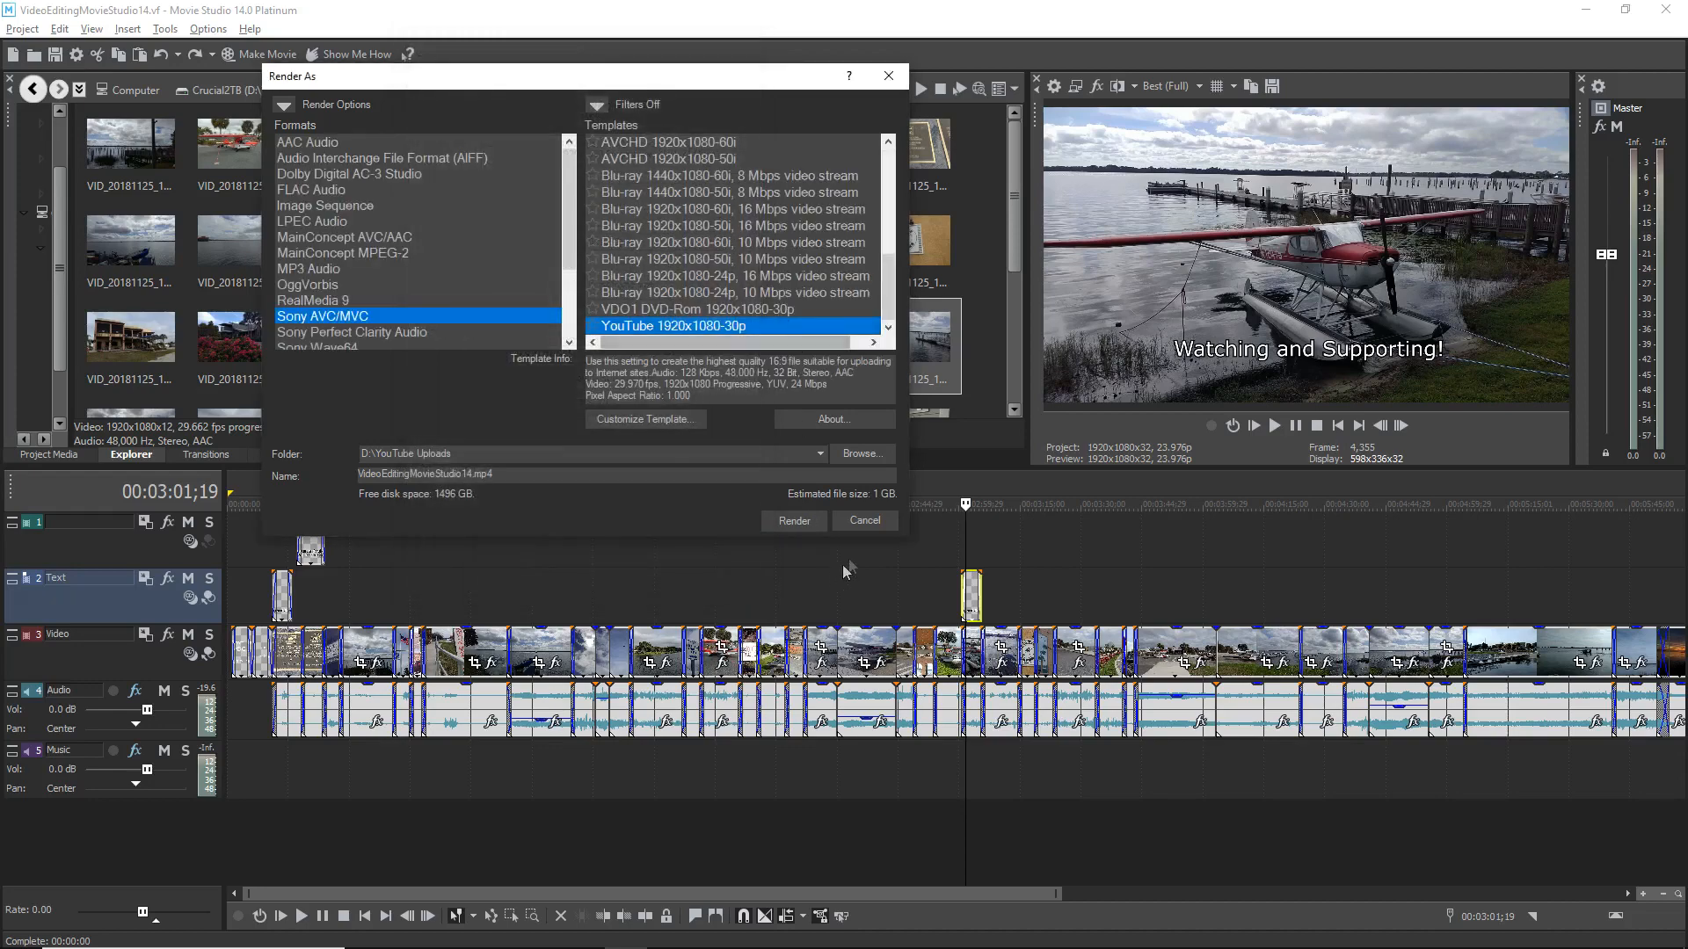
click(865, 519)
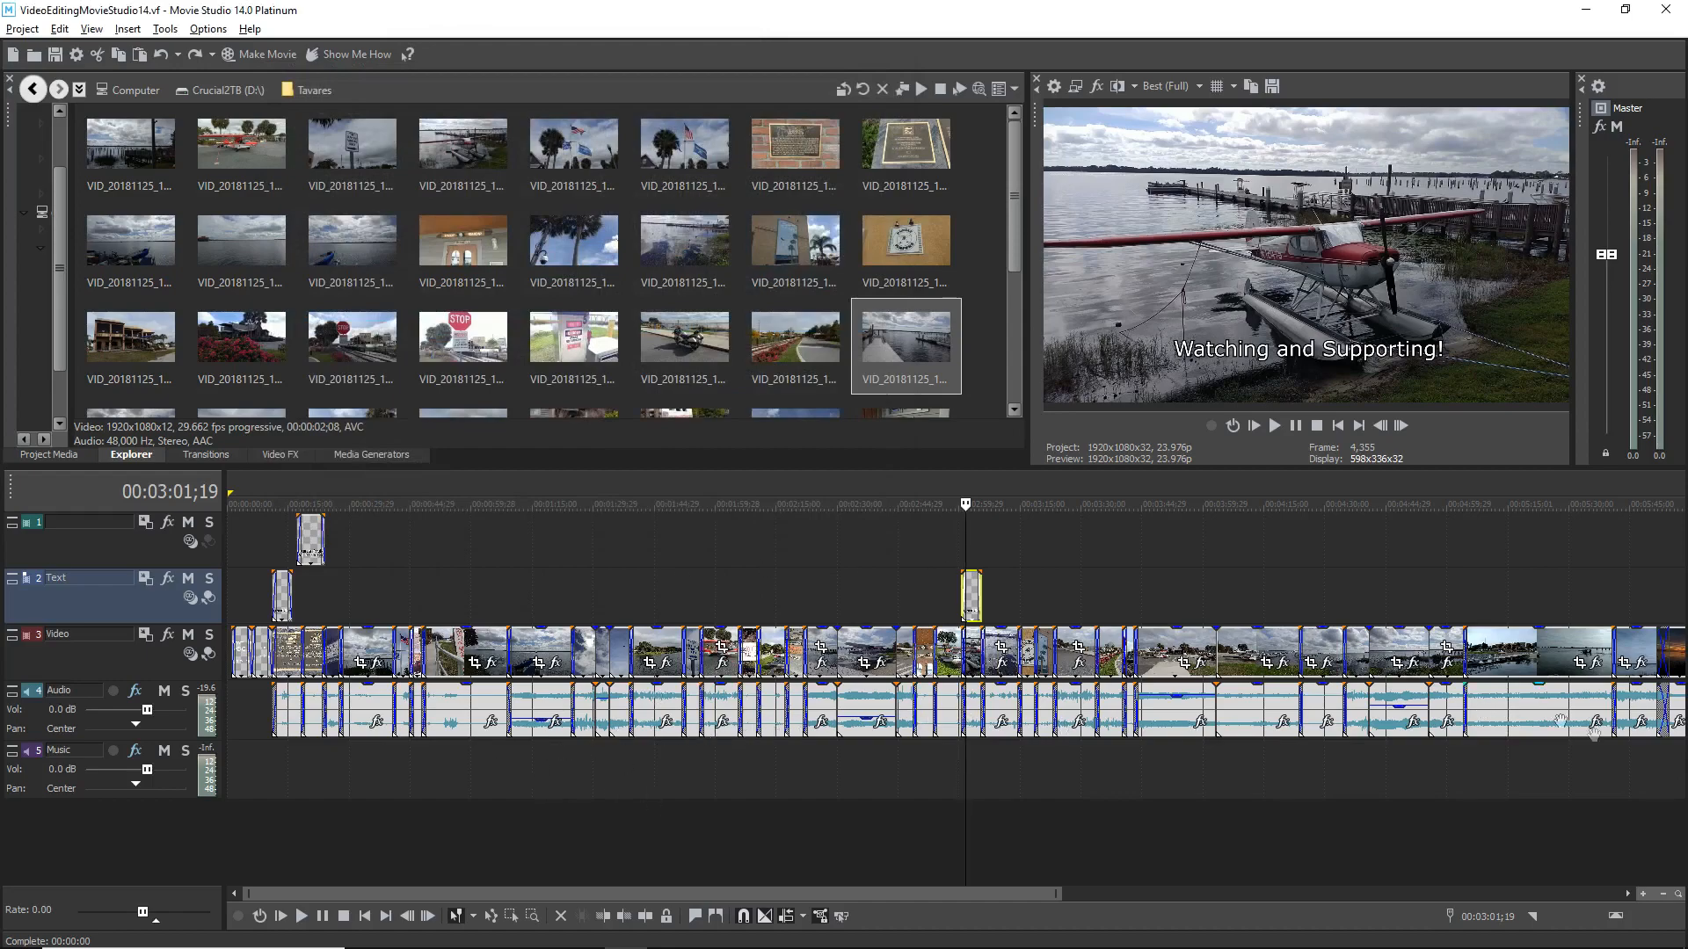
Step: Revisit the advanced hard-drive render options, leave them without rendering, and place the playhead at 00:03:03;12 on the timeline
drag(1009, 893, 973, 894)
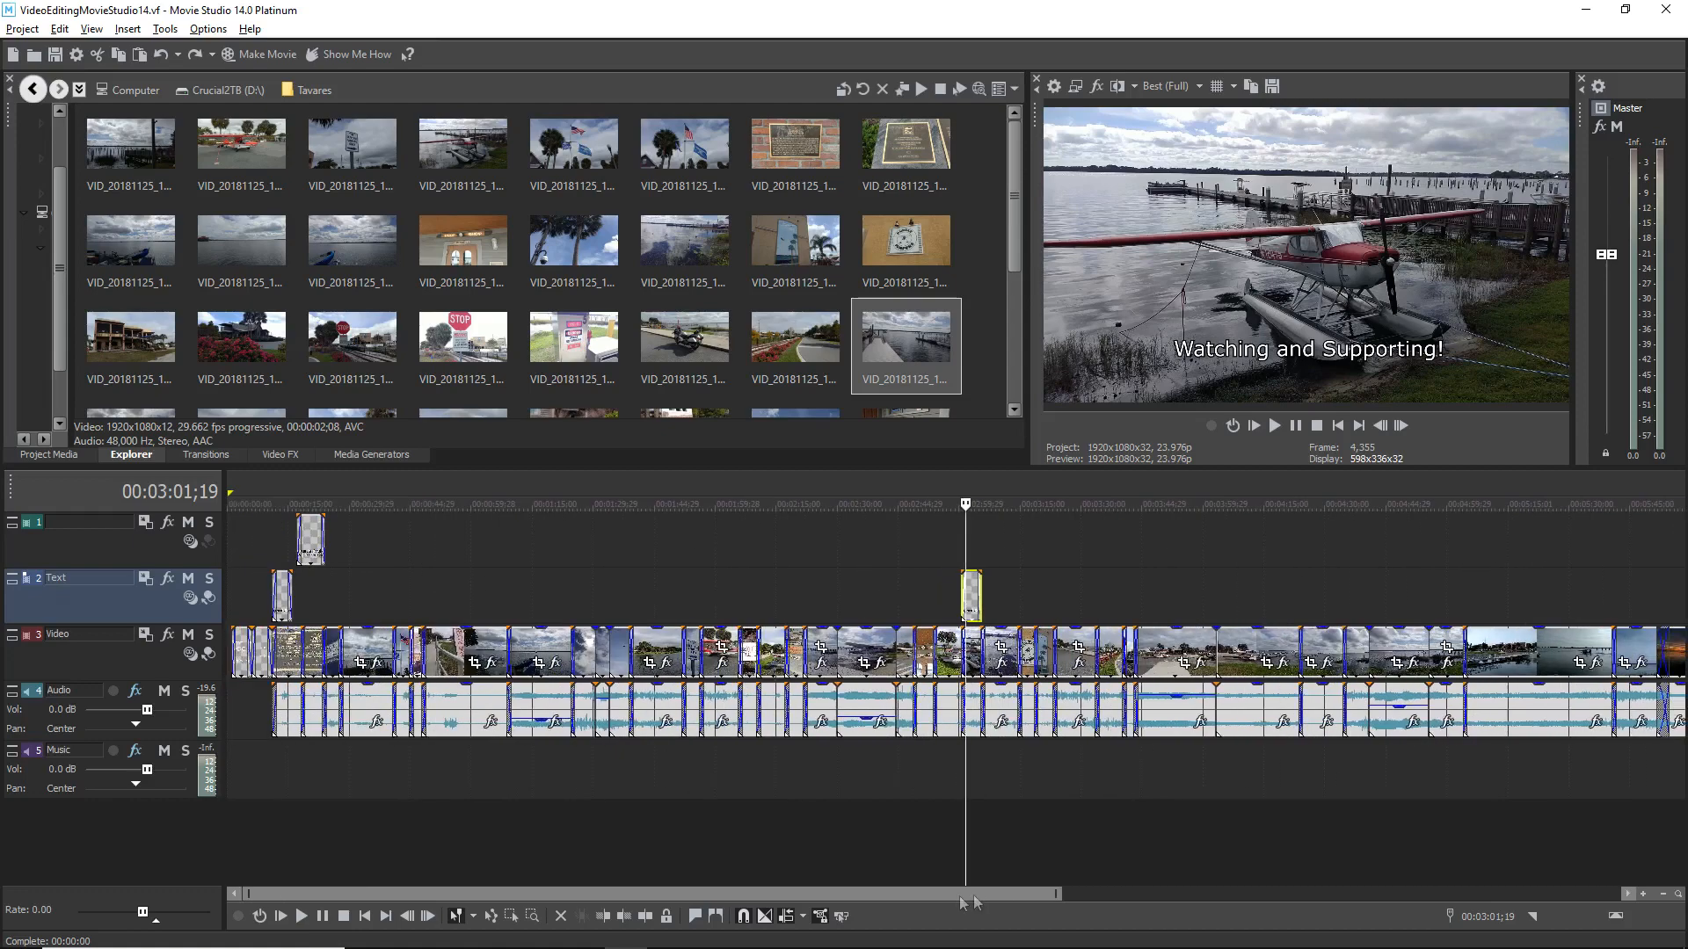
click(259, 54)
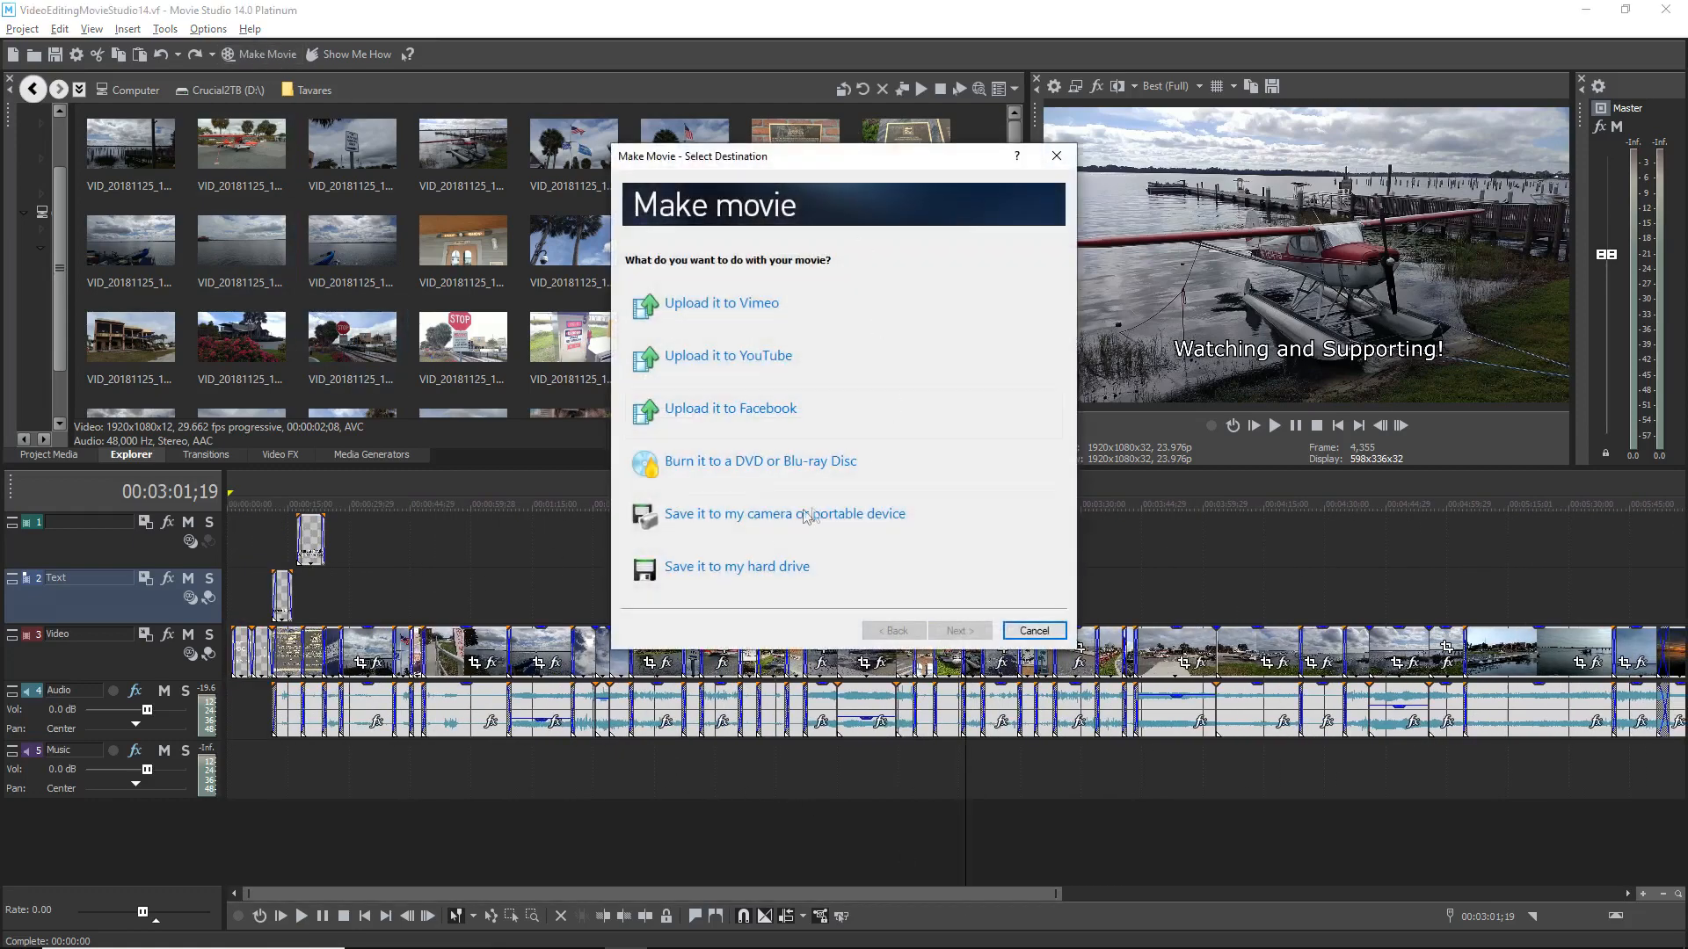
click(752, 566)
click(971, 459)
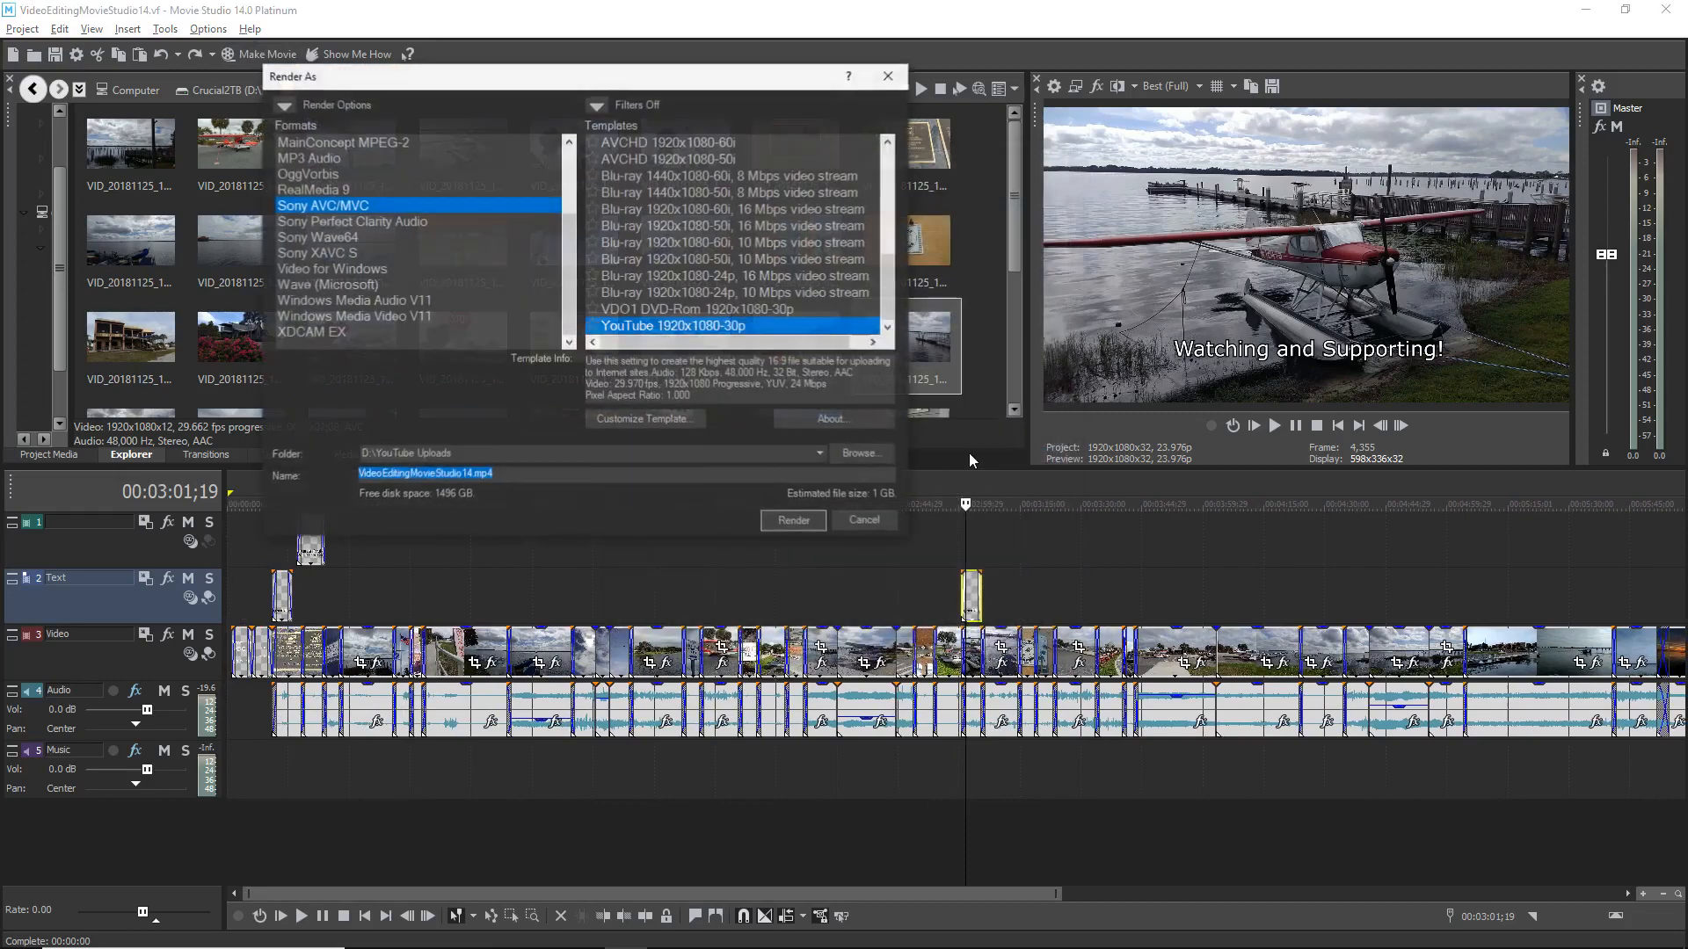
click(865, 520)
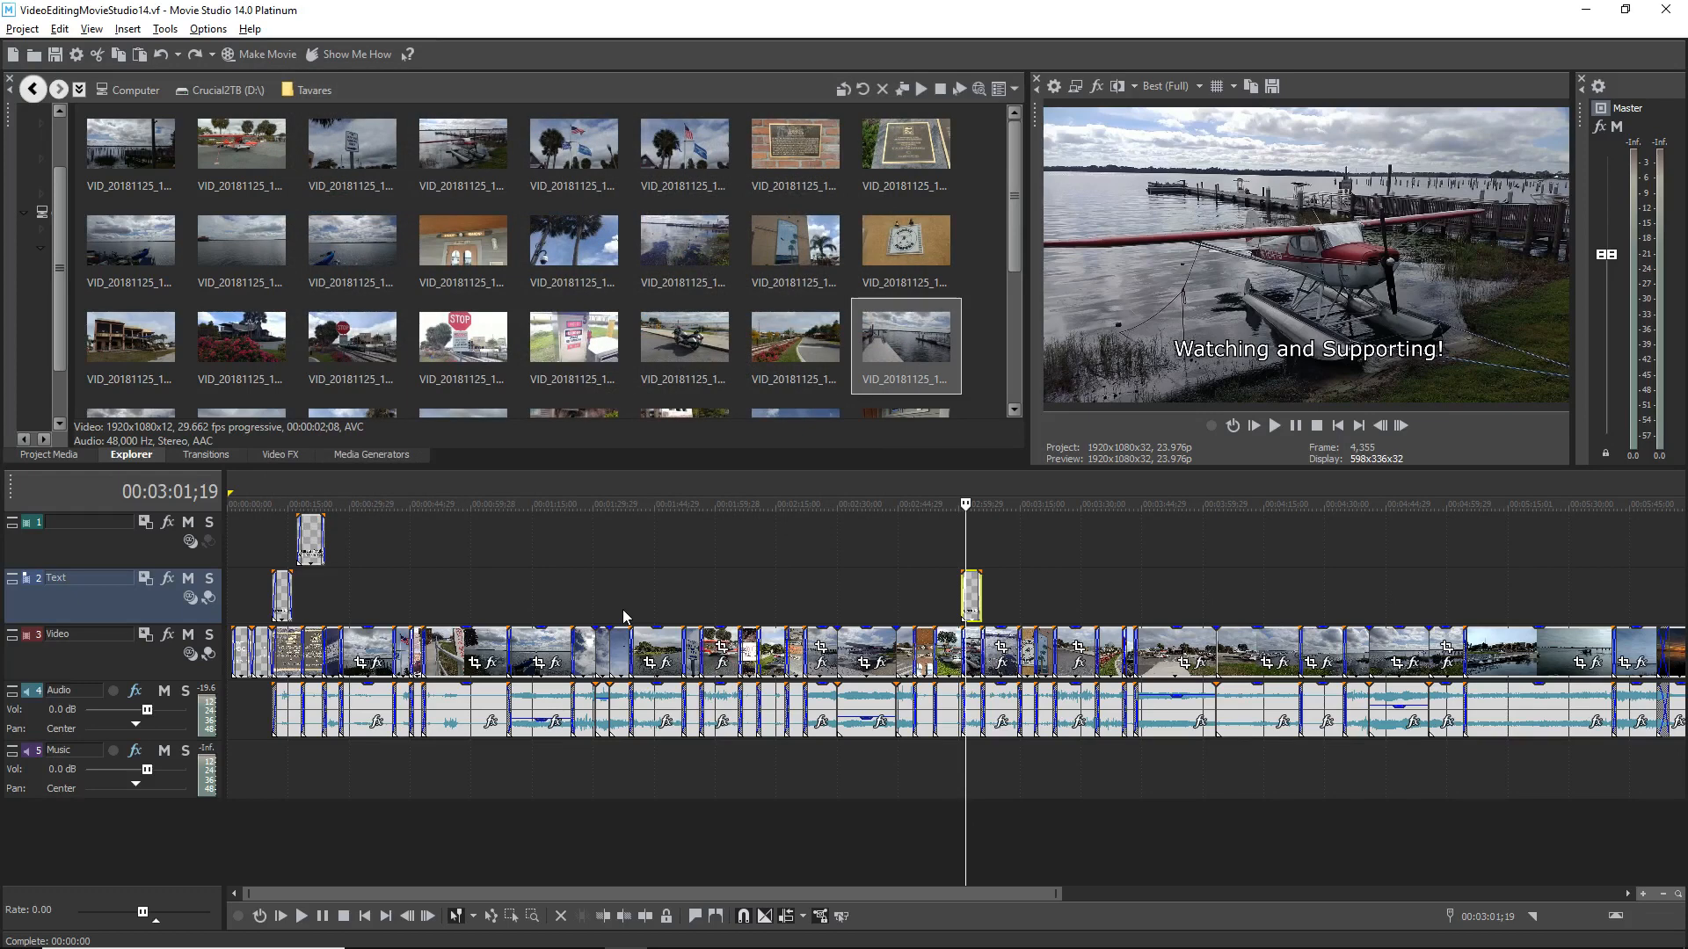
click(972, 552)
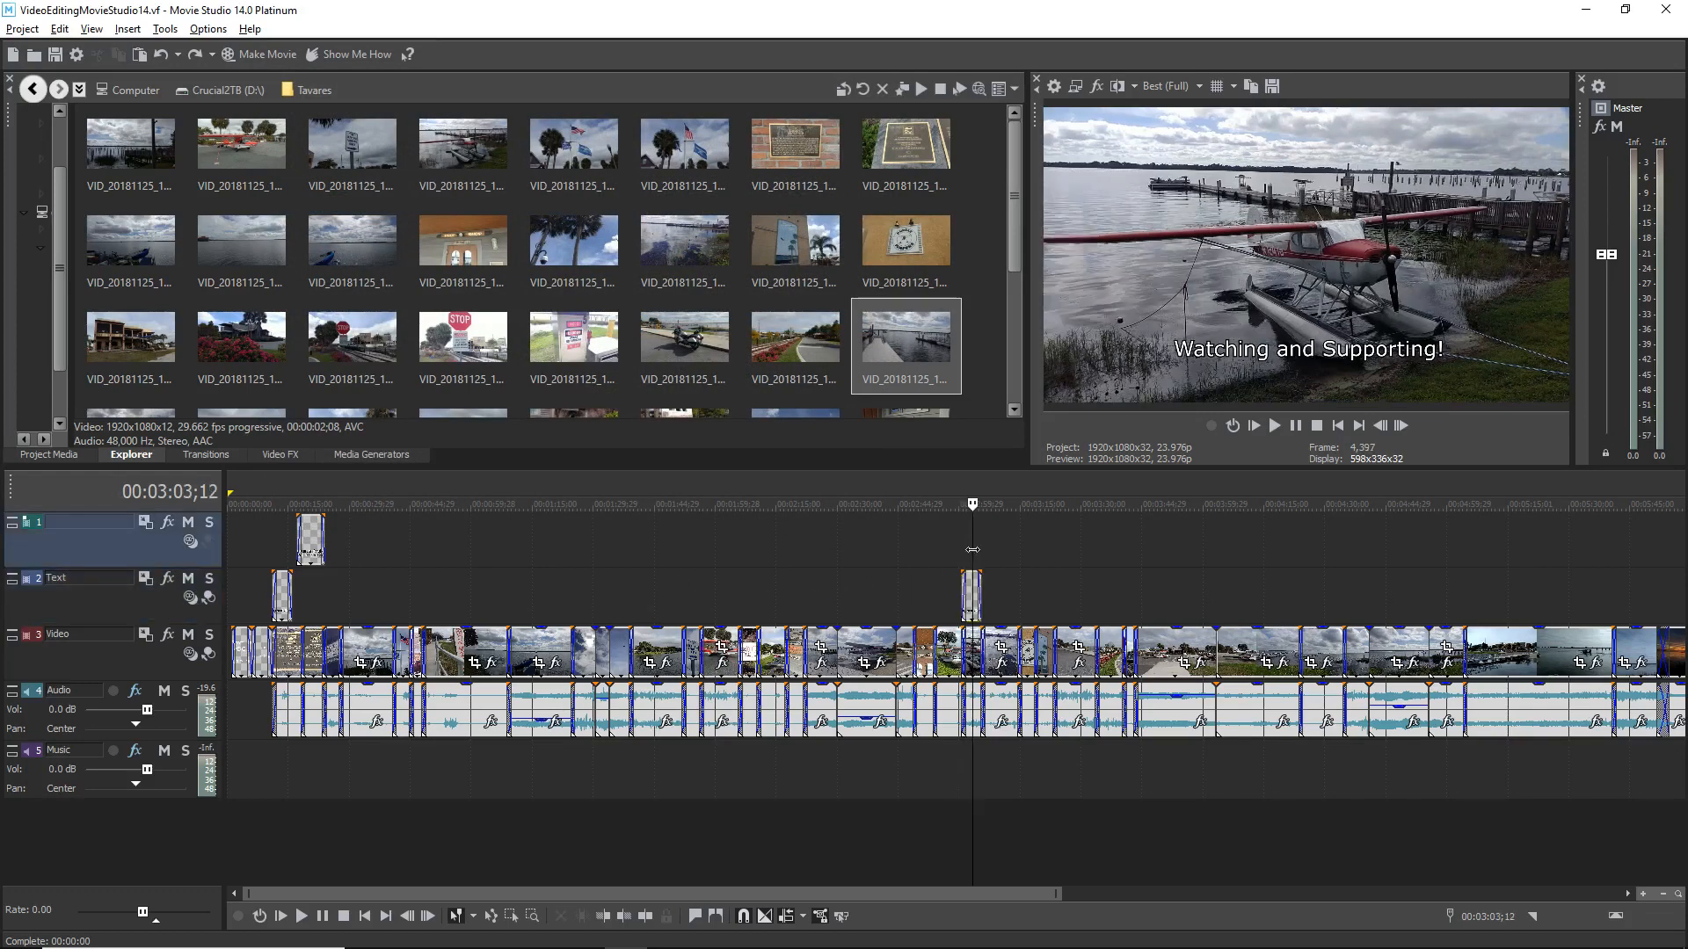